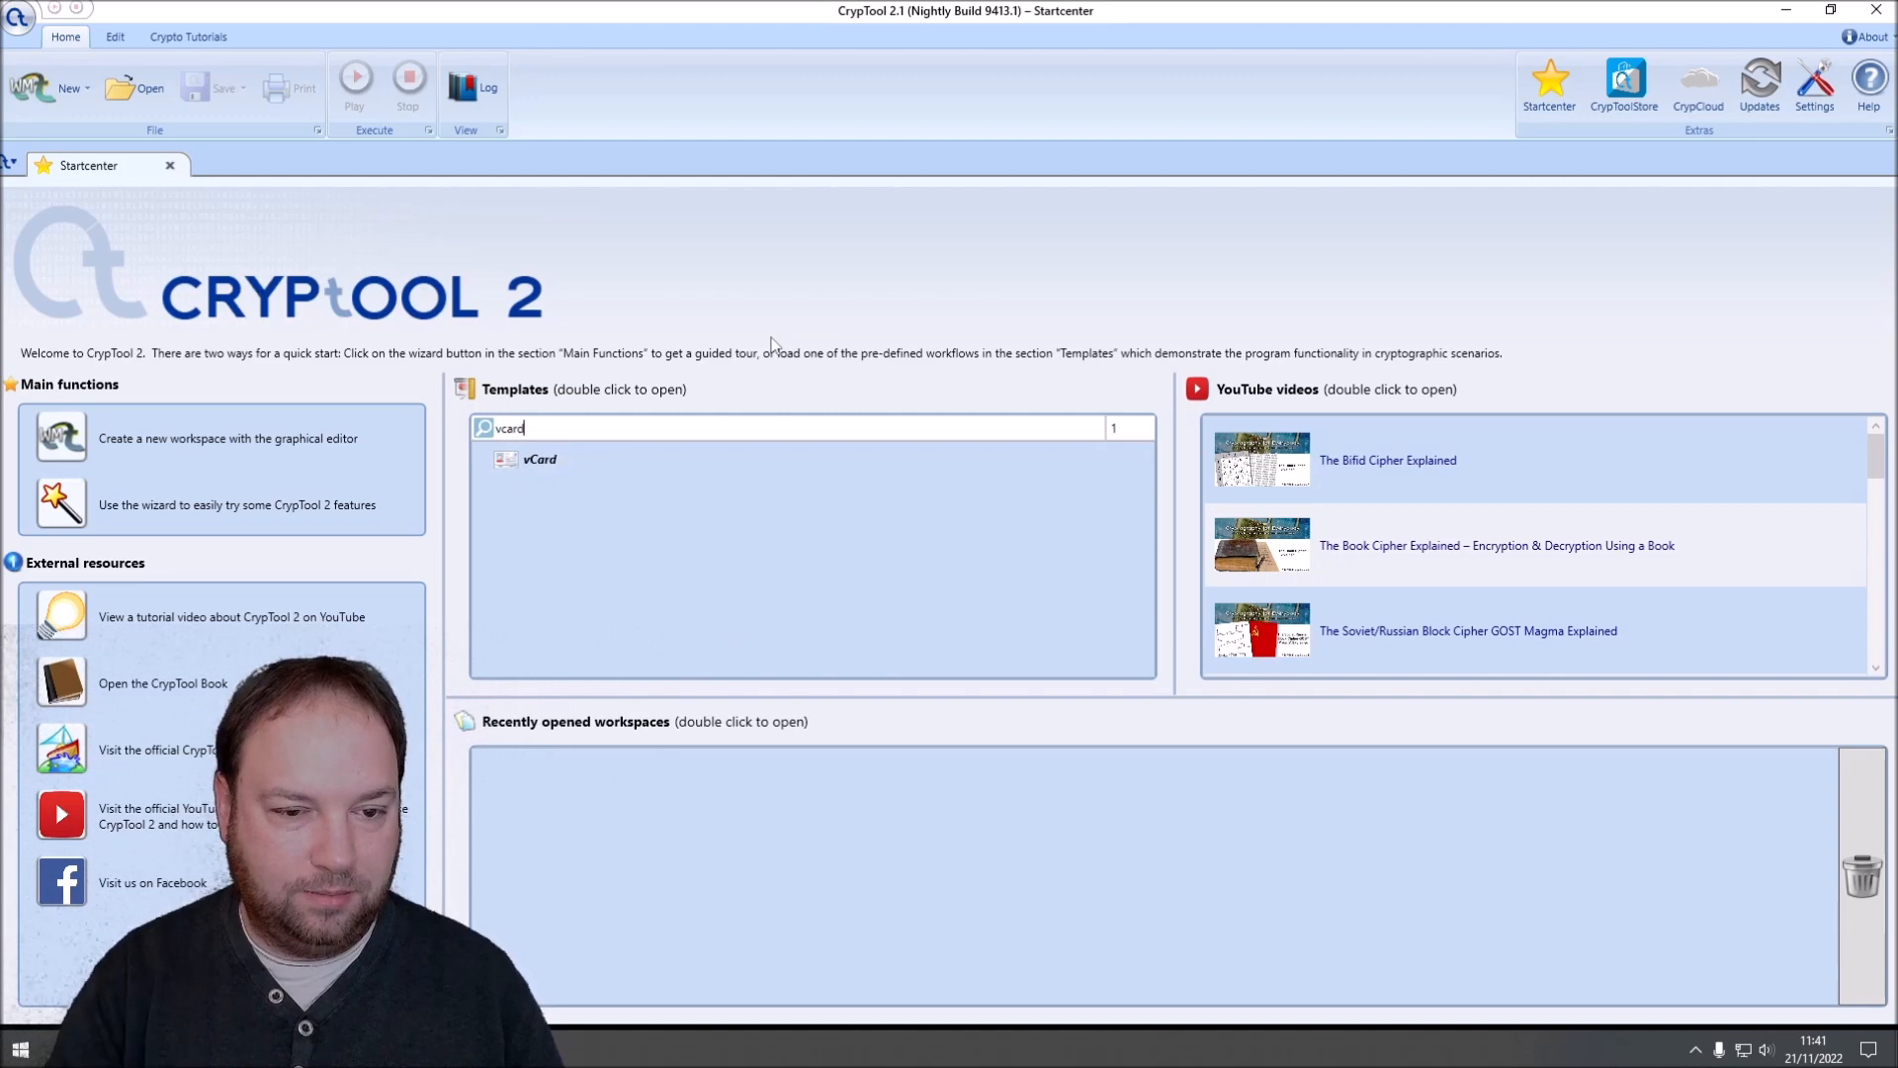
Step: Open the vCard template and inspect the surname and forename placeholders in the text of its Template component
double_click(542, 461)
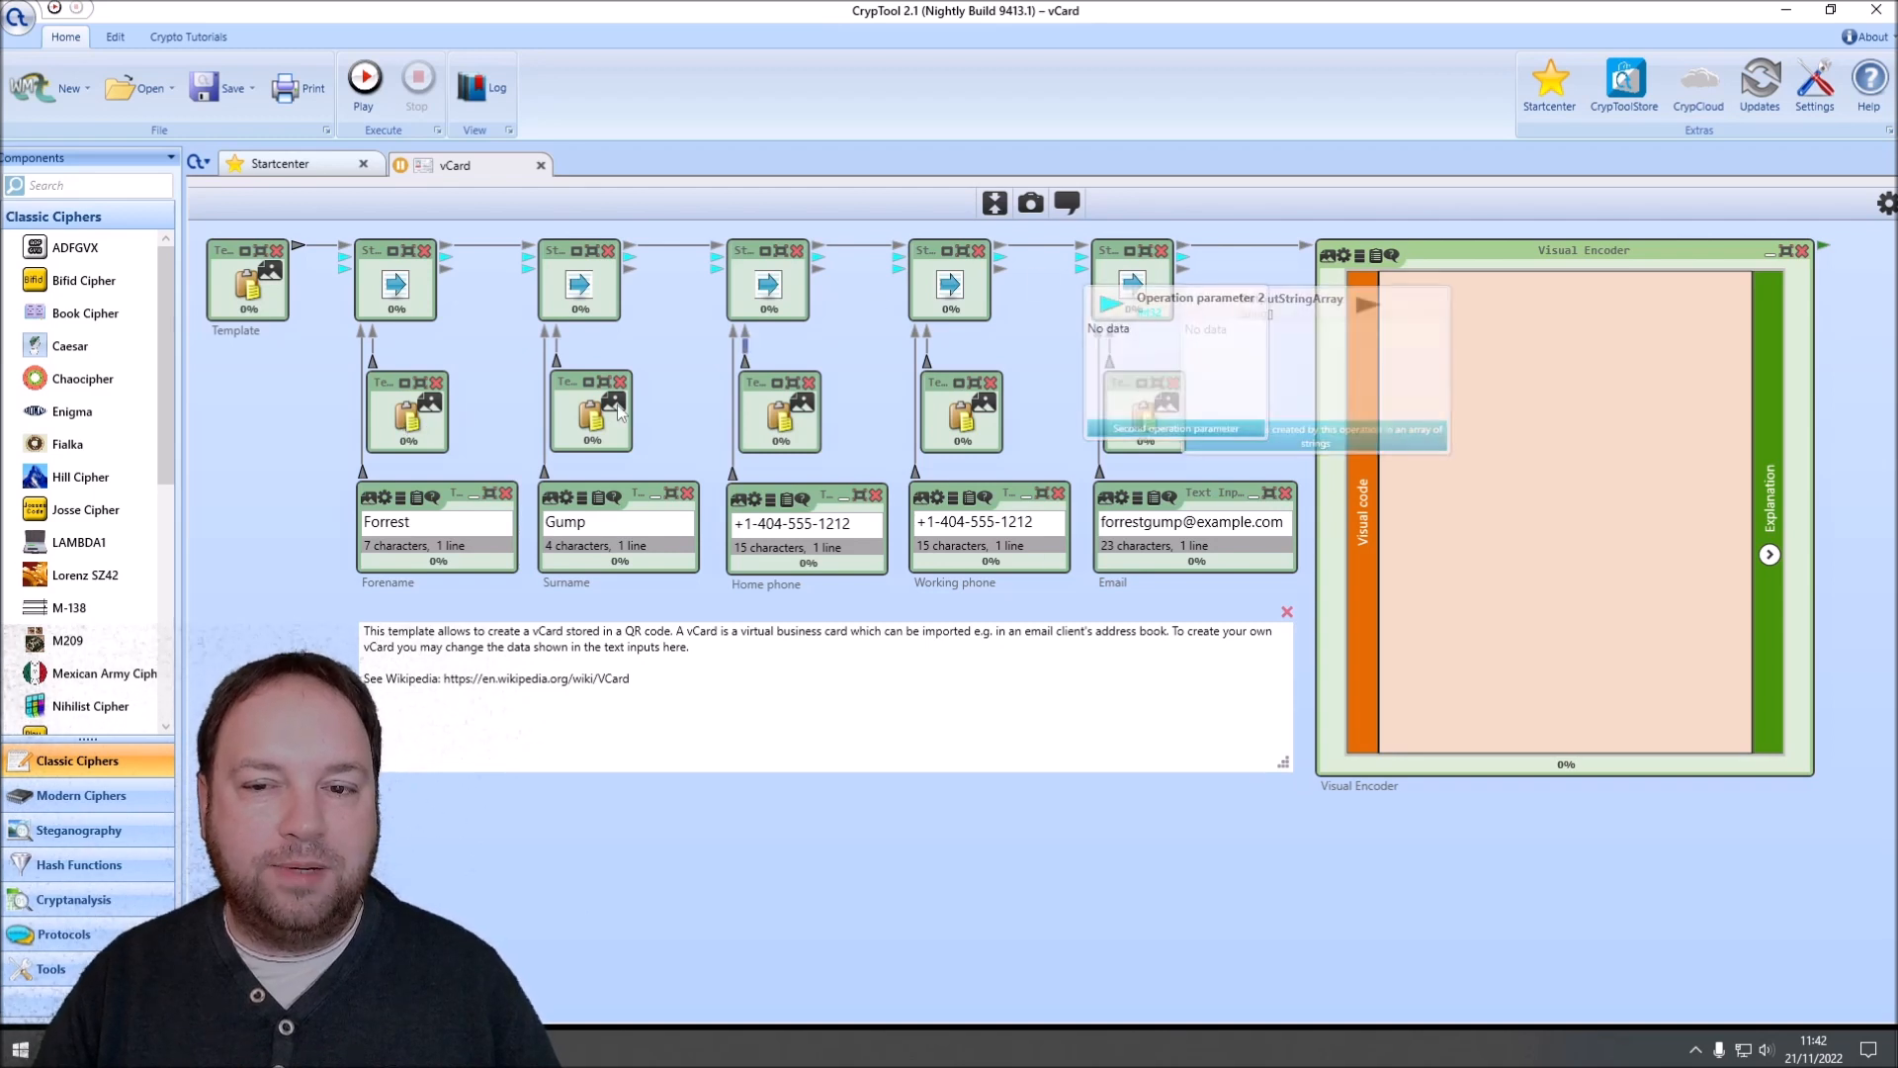
left_click(252, 314)
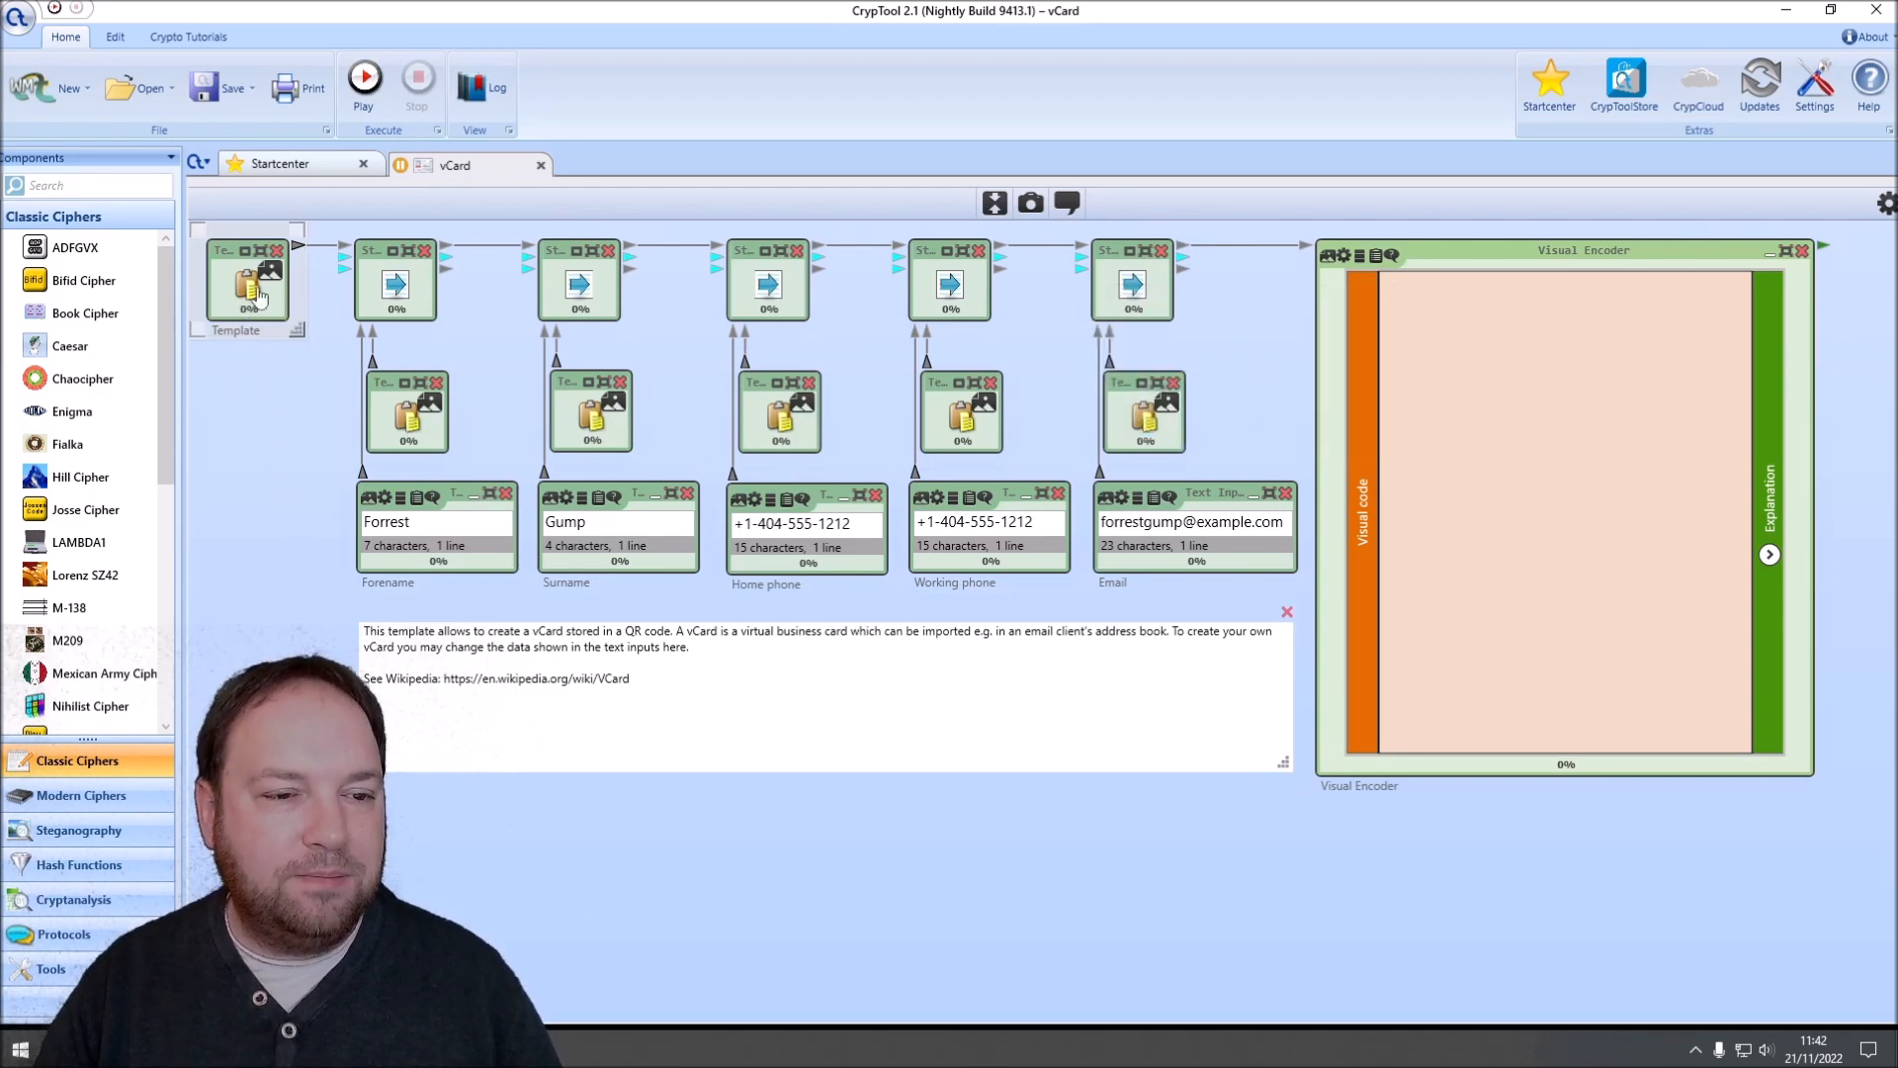
double_click(243, 284)
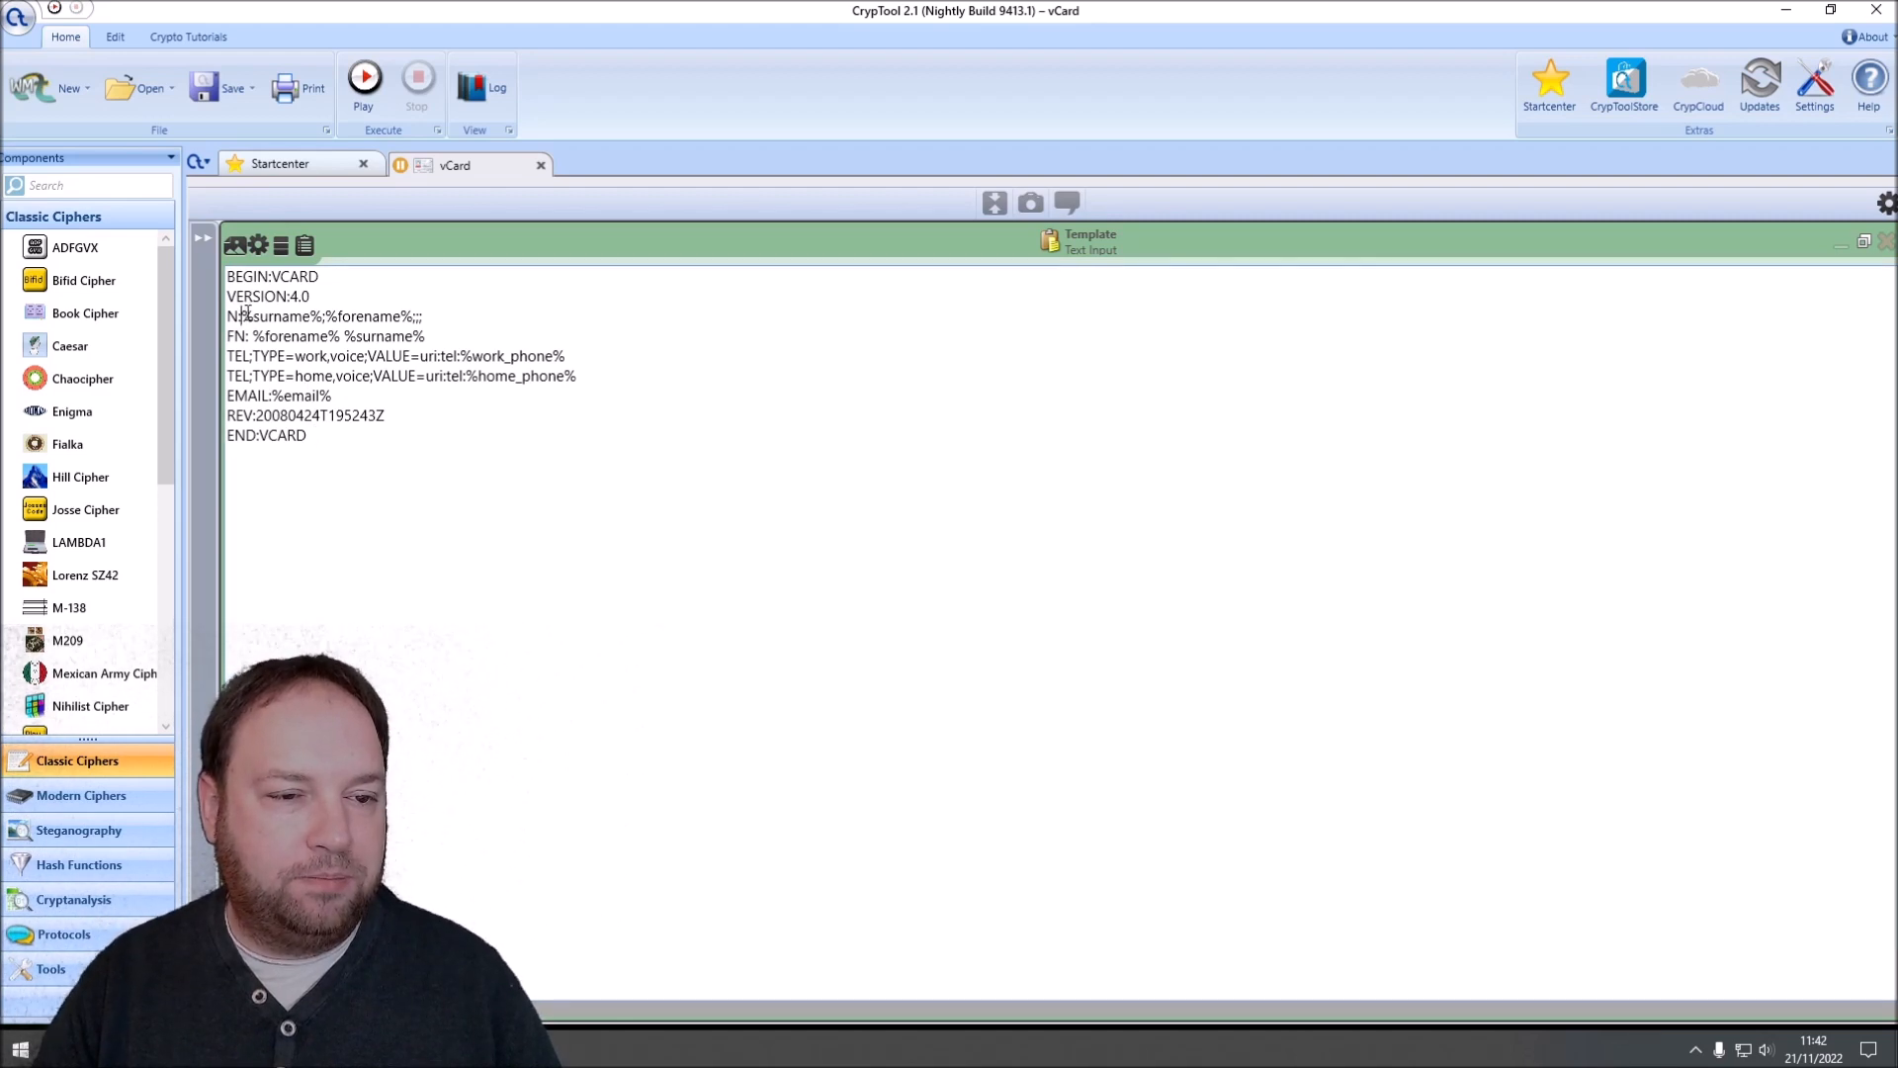
left_click_drag(279, 318, 318, 316)
left_click(324, 313)
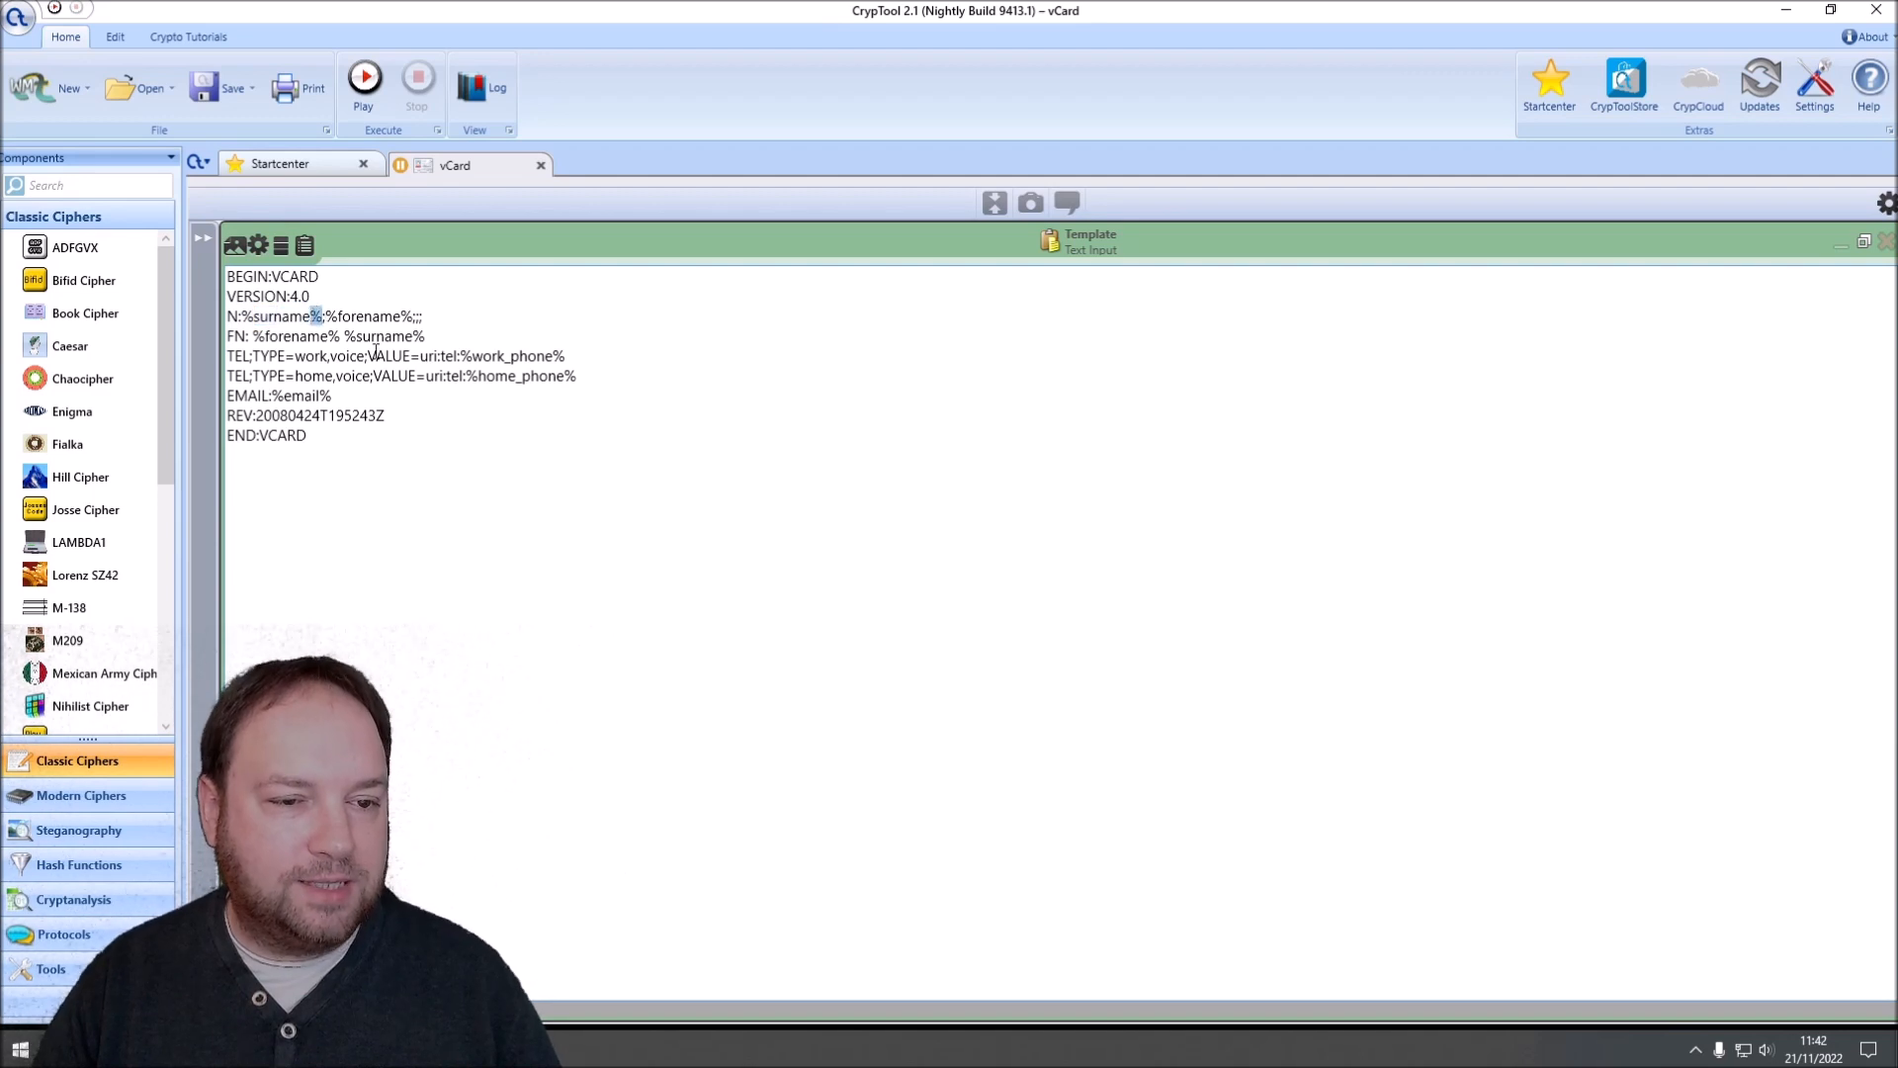
double_click(361, 316)
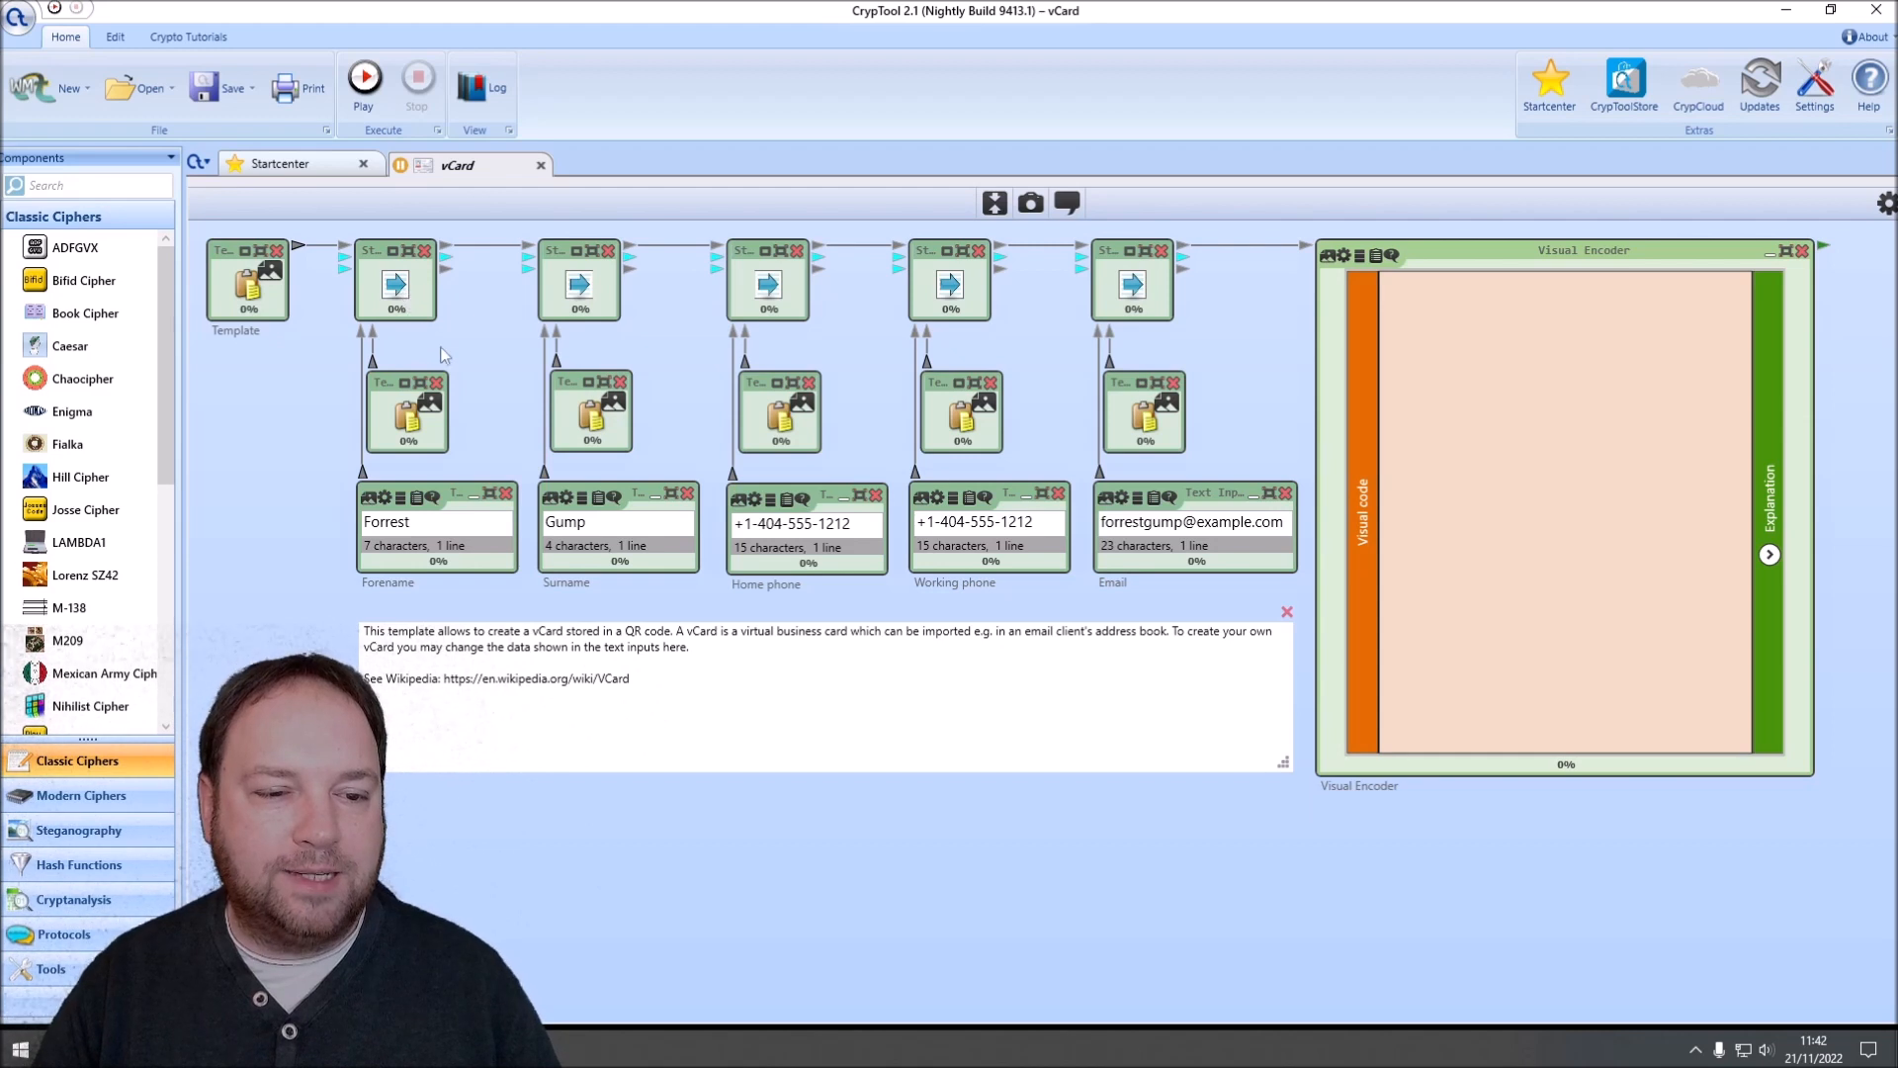
Step: View the placeholder text in the forename column's upper text input, and return to the workspace
double_click(404, 423)
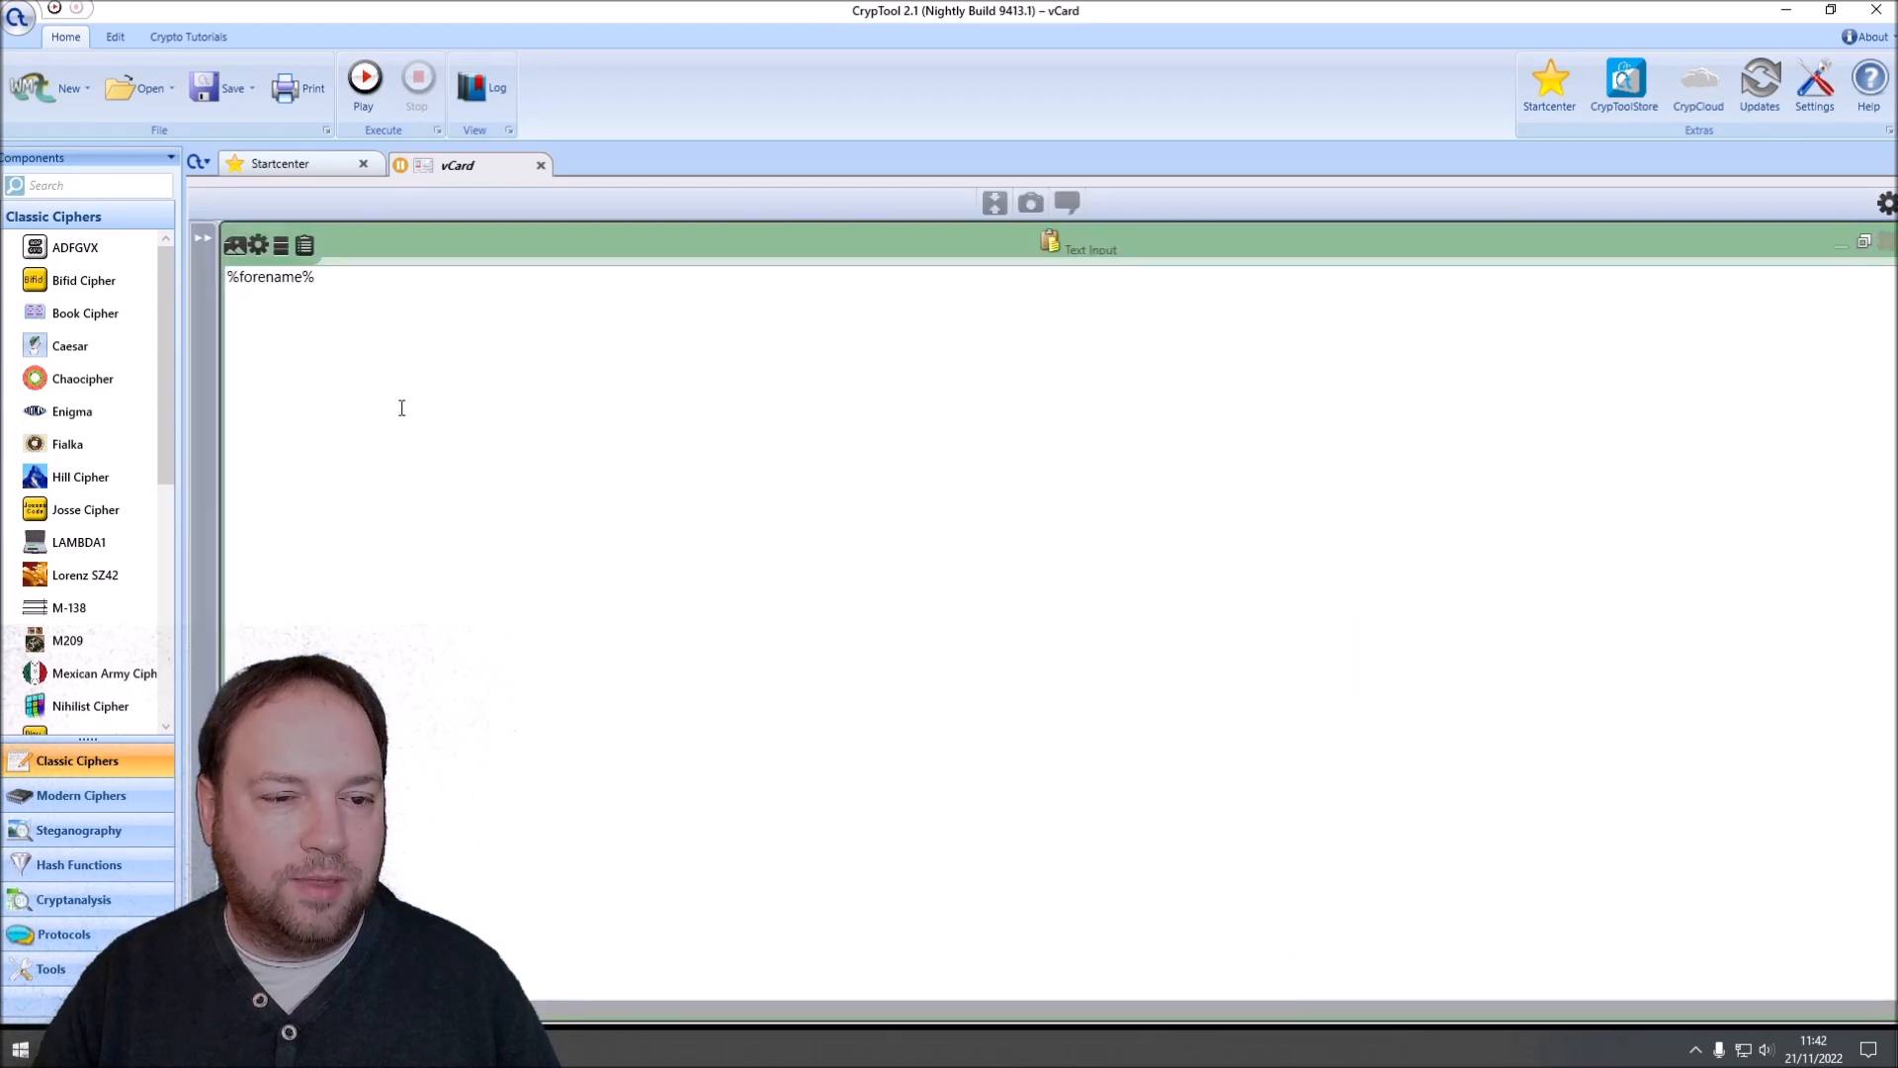
left_click_drag(355, 284, 194, 296)
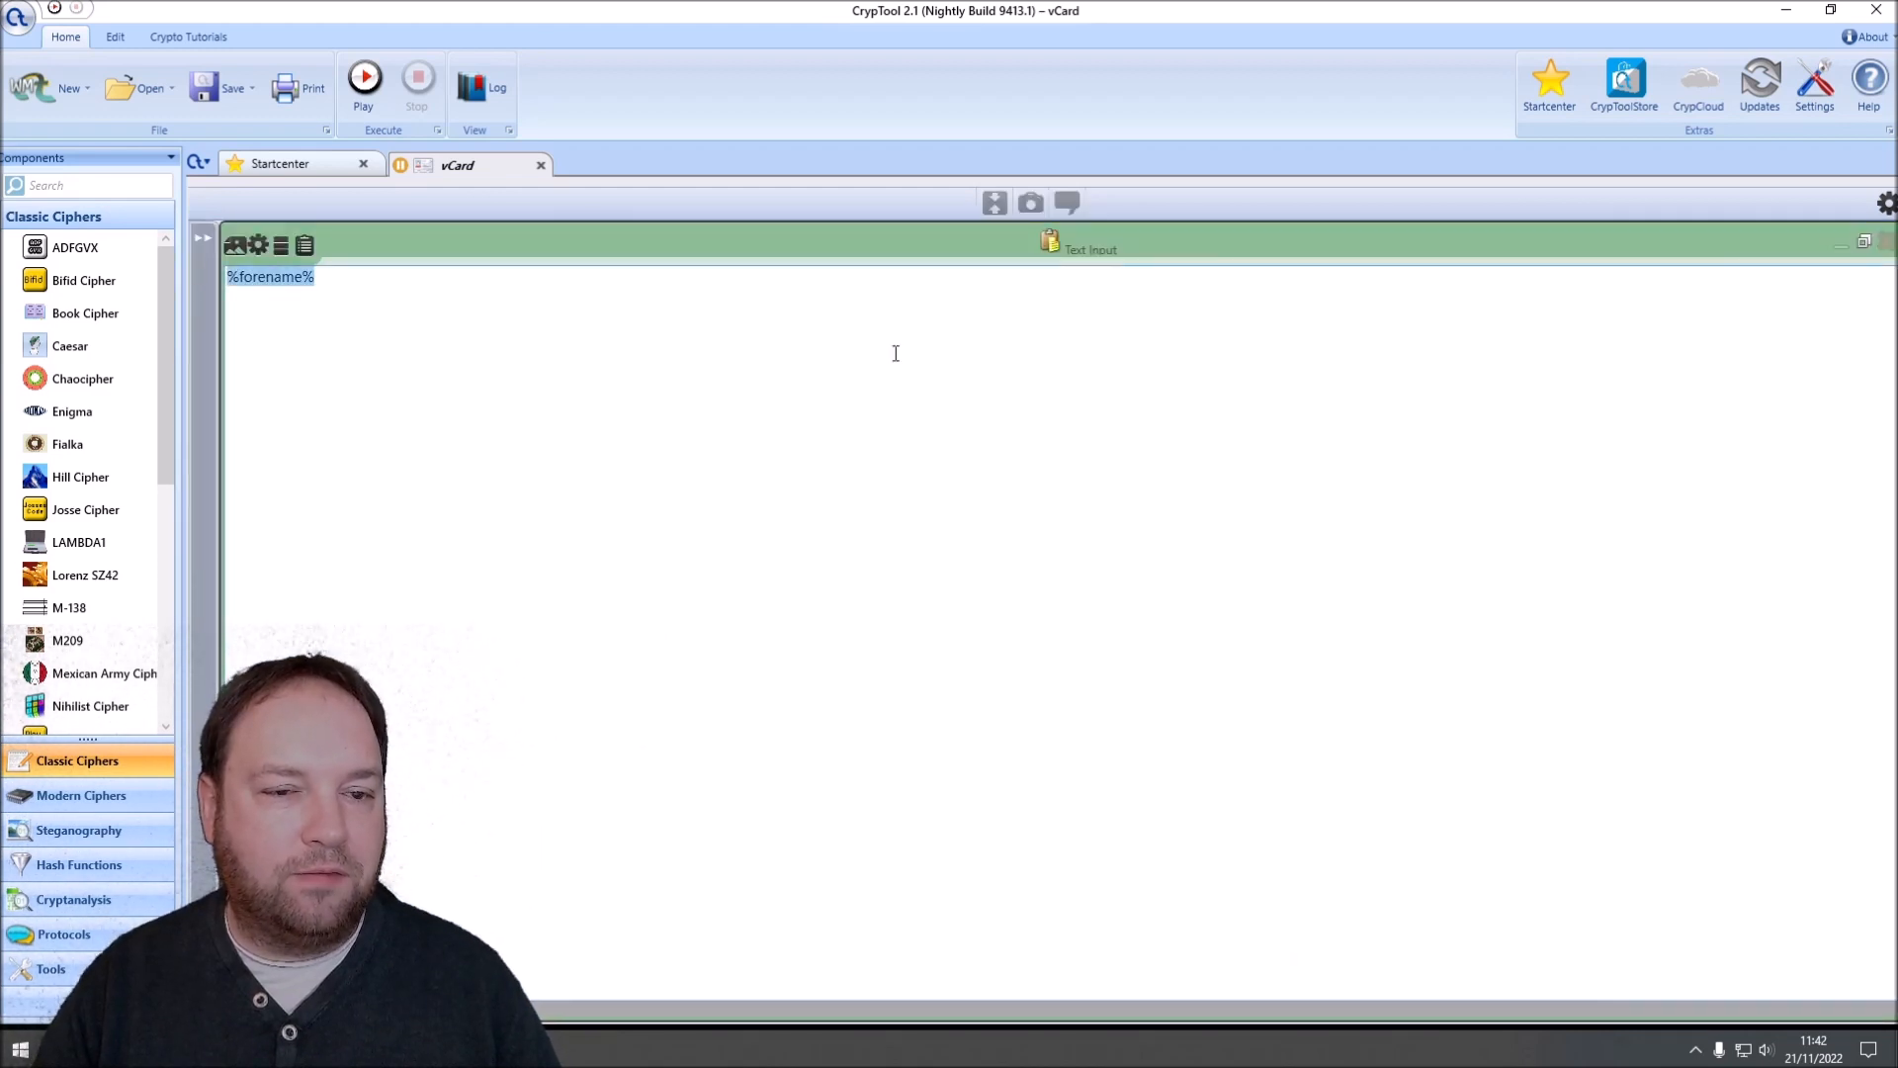
left_click(1864, 243)
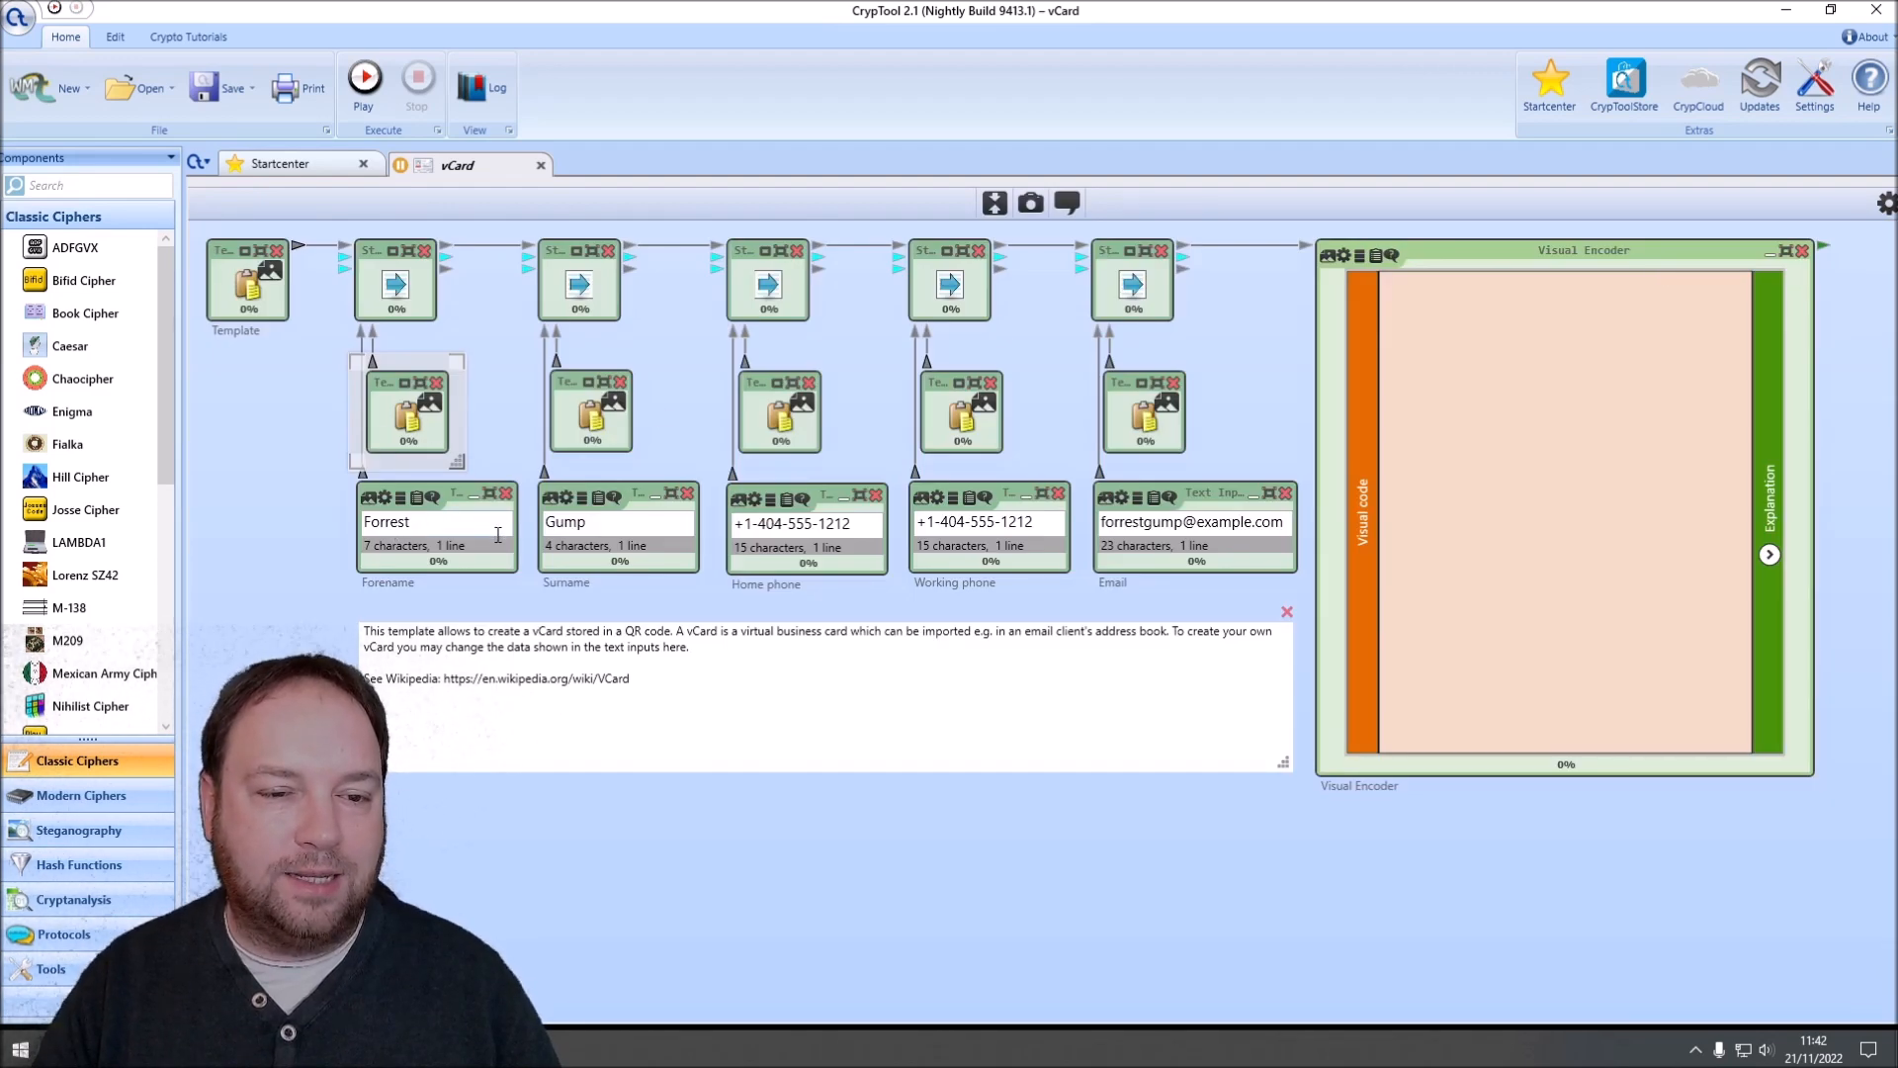
Step: Look over the five string operation components that link the Template to the Visual Encoder
left_click(405, 292)
left_click(569, 297)
left_click(793, 287)
left_click(945, 293)
left_click(1105, 297)
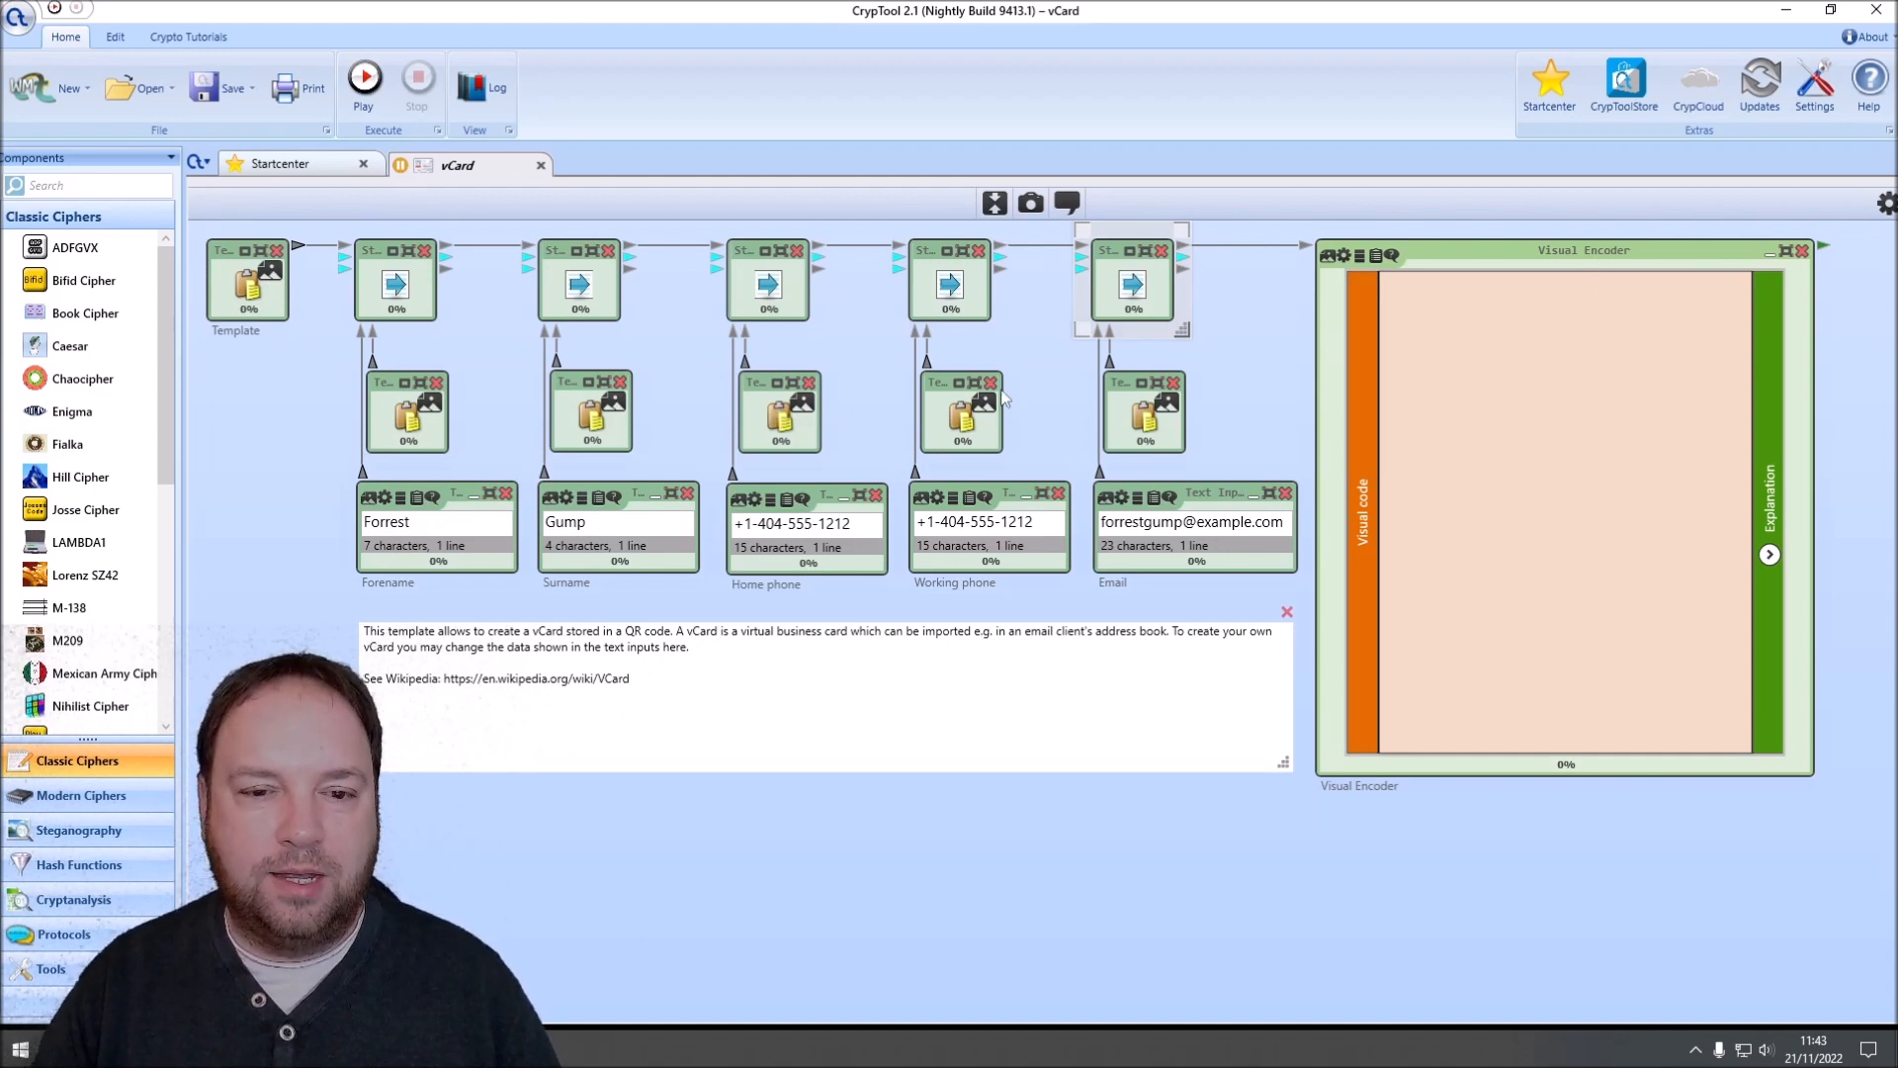
Step: Run the vCard workspace to generate the QR code in the Visual Encoder
left_click(1226, 379)
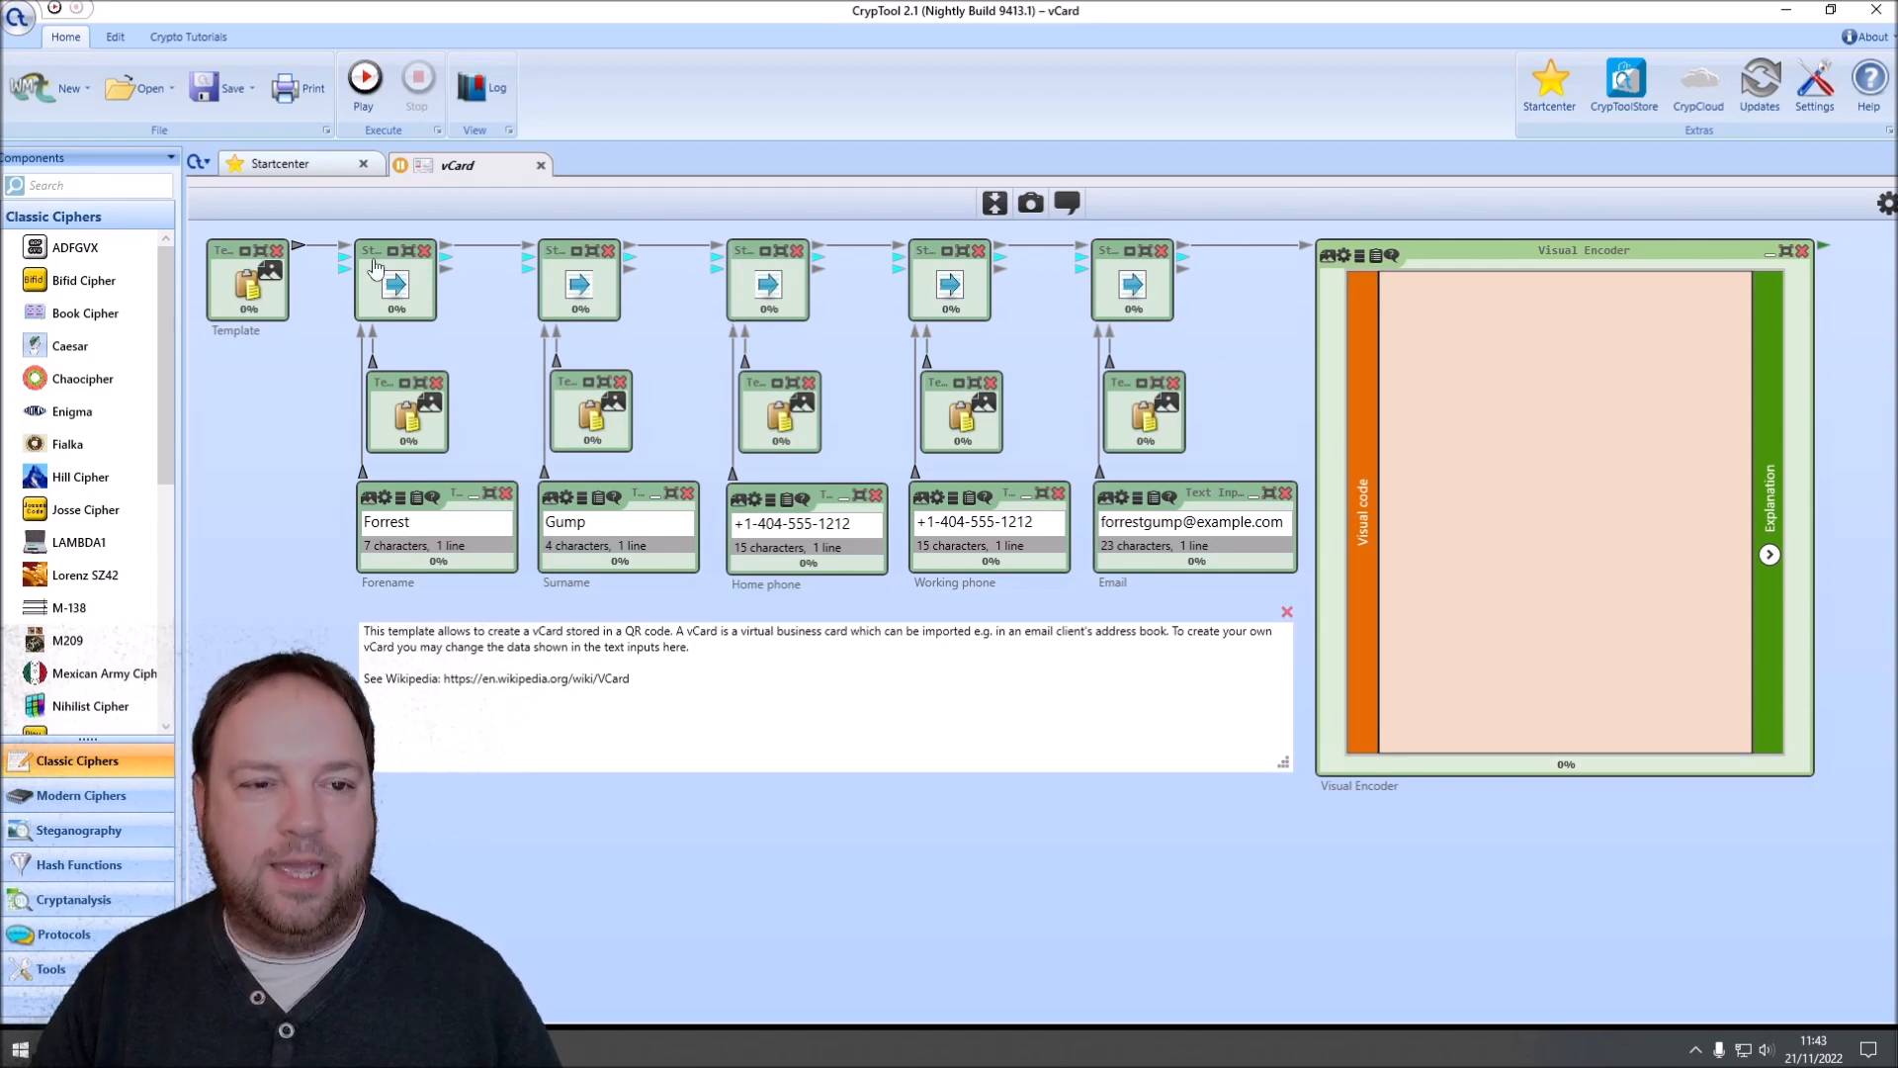
left_click(361, 81)
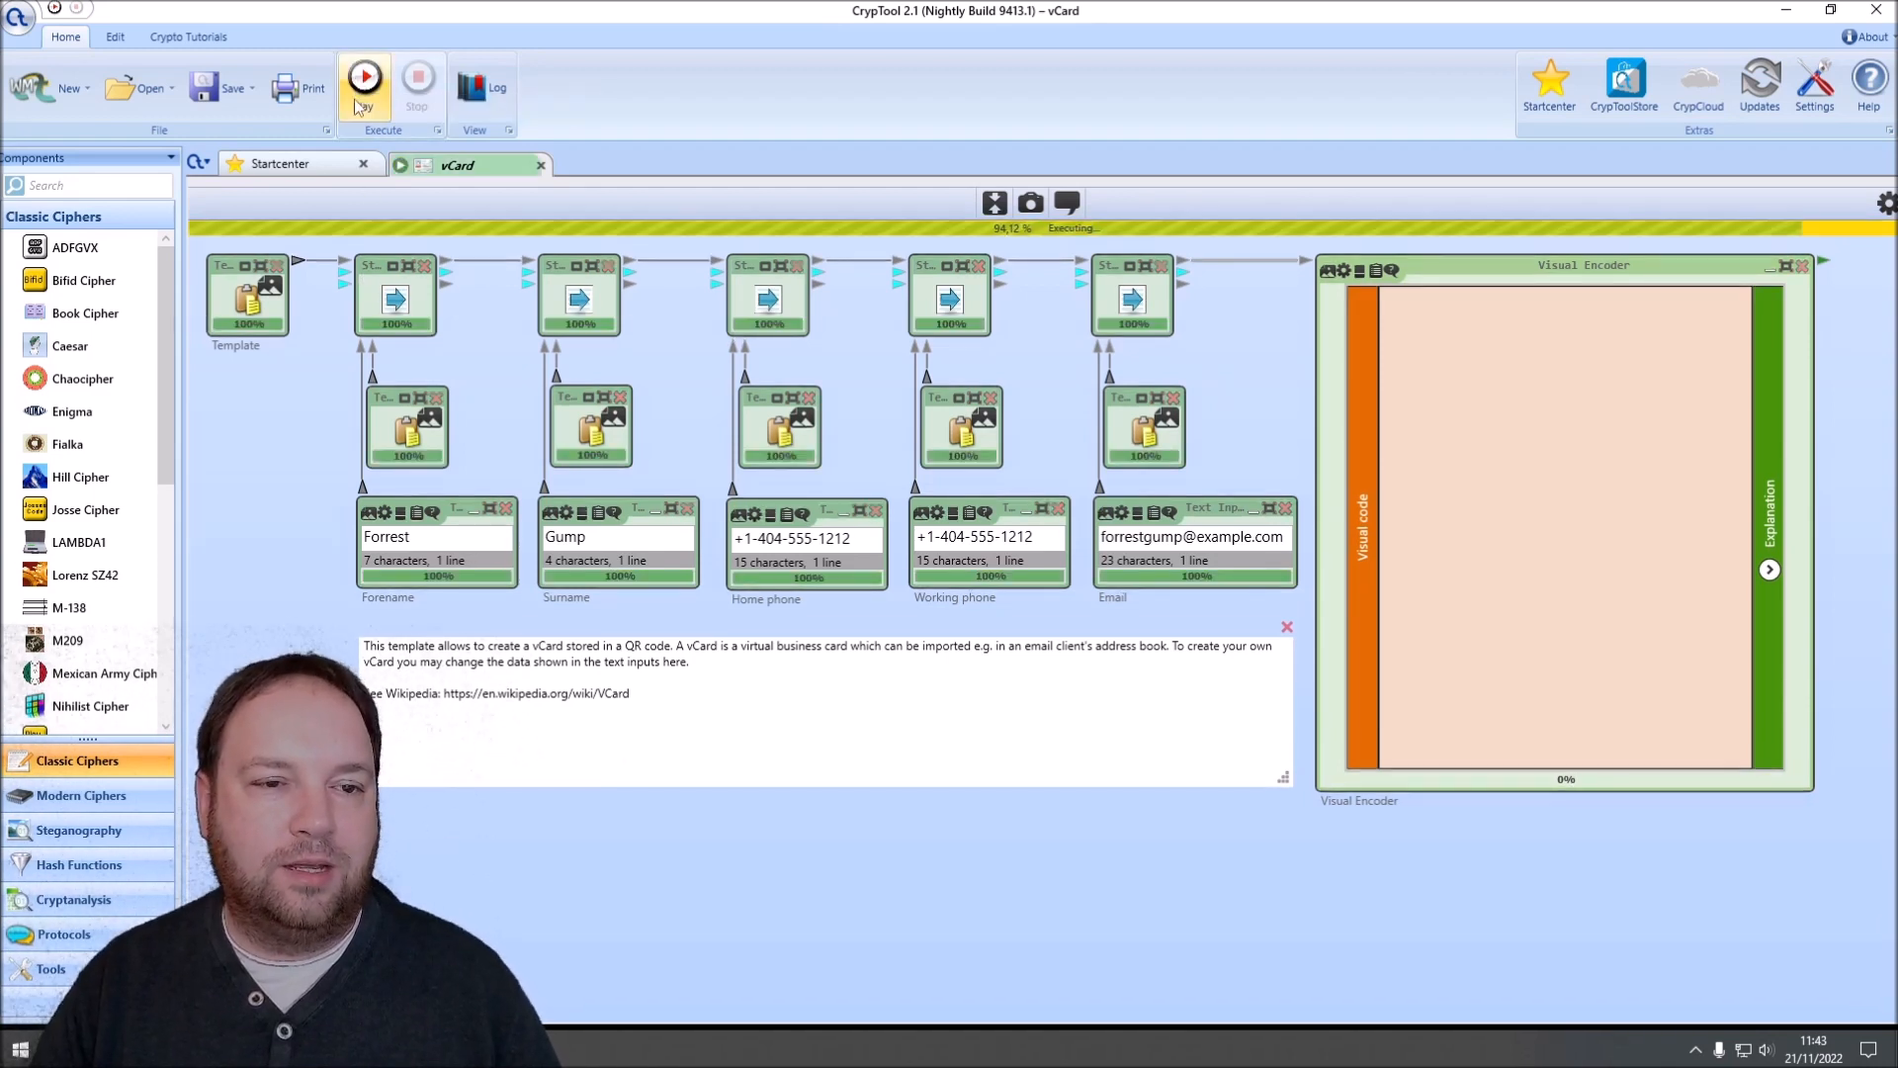
left_click(344, 89)
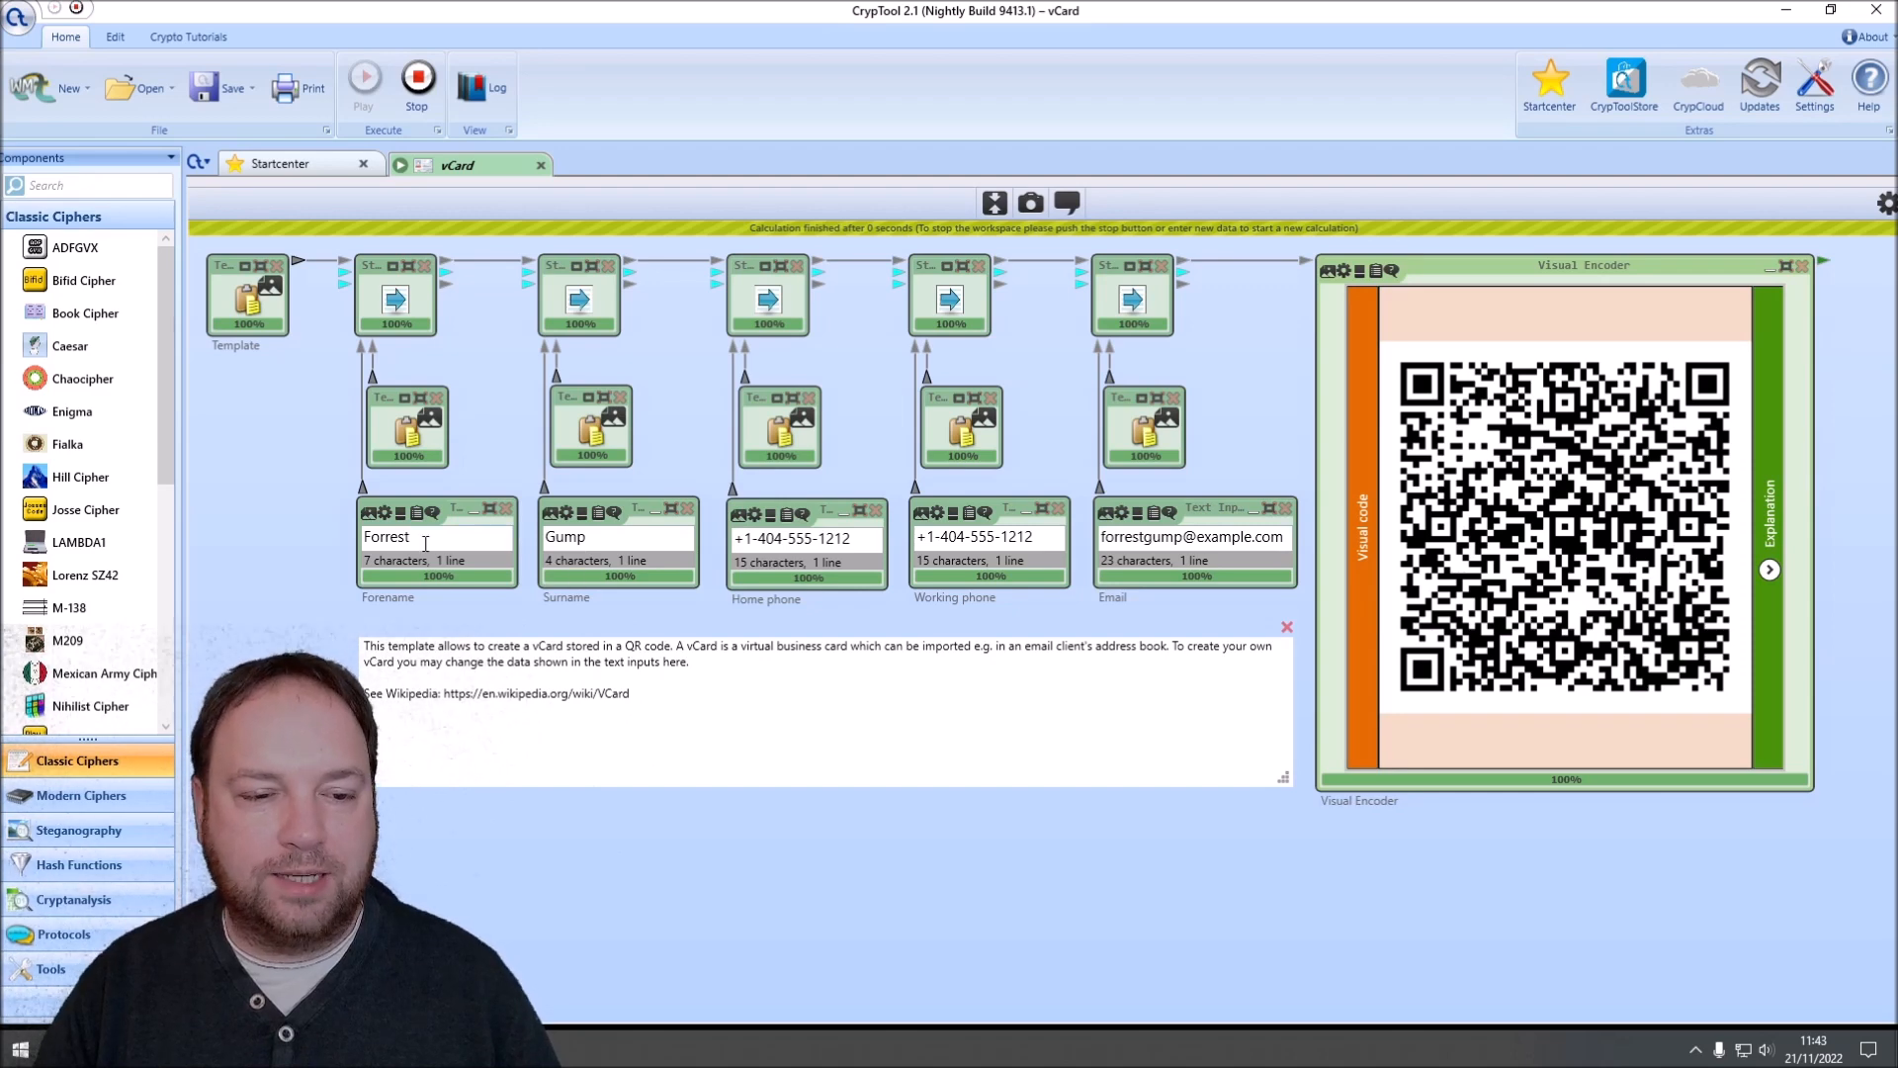
Step: Replace the sample forename and surname with the contact's own forename and surname
double_click(428, 537)
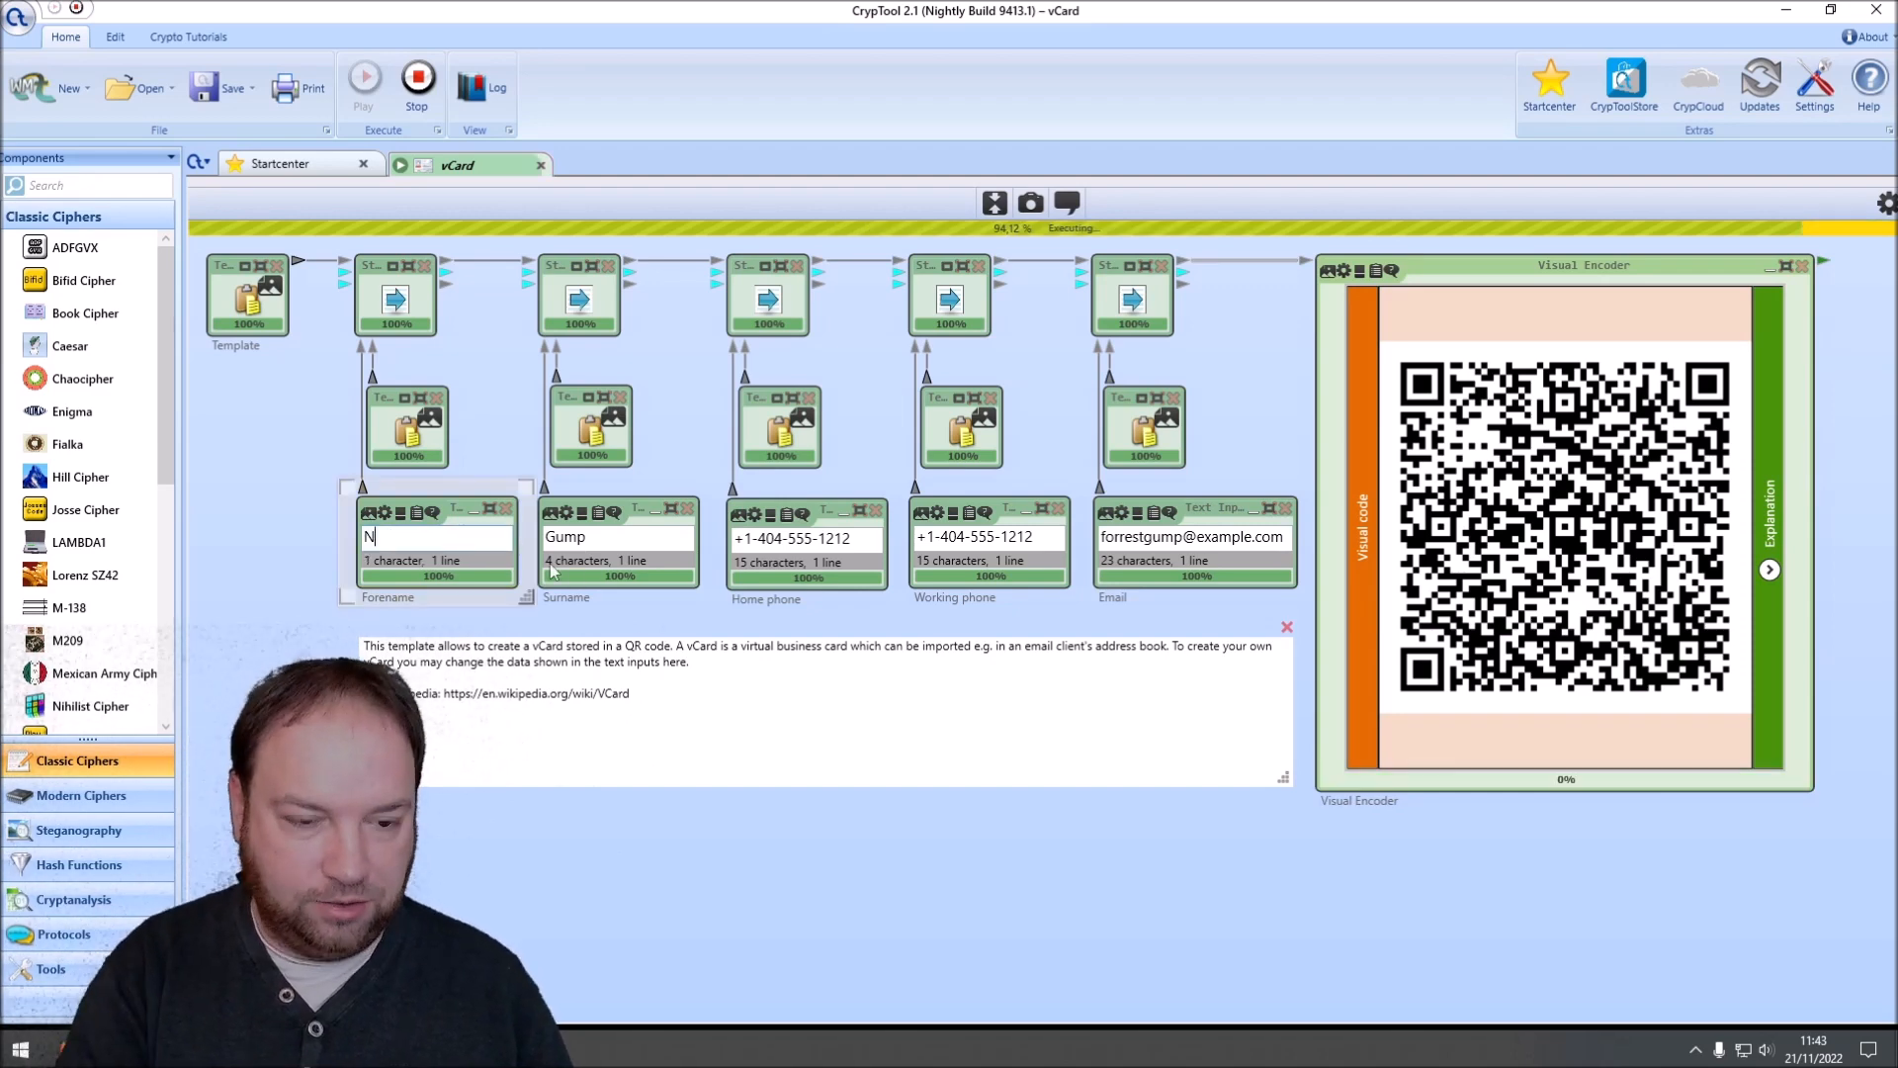
double_click(613, 536)
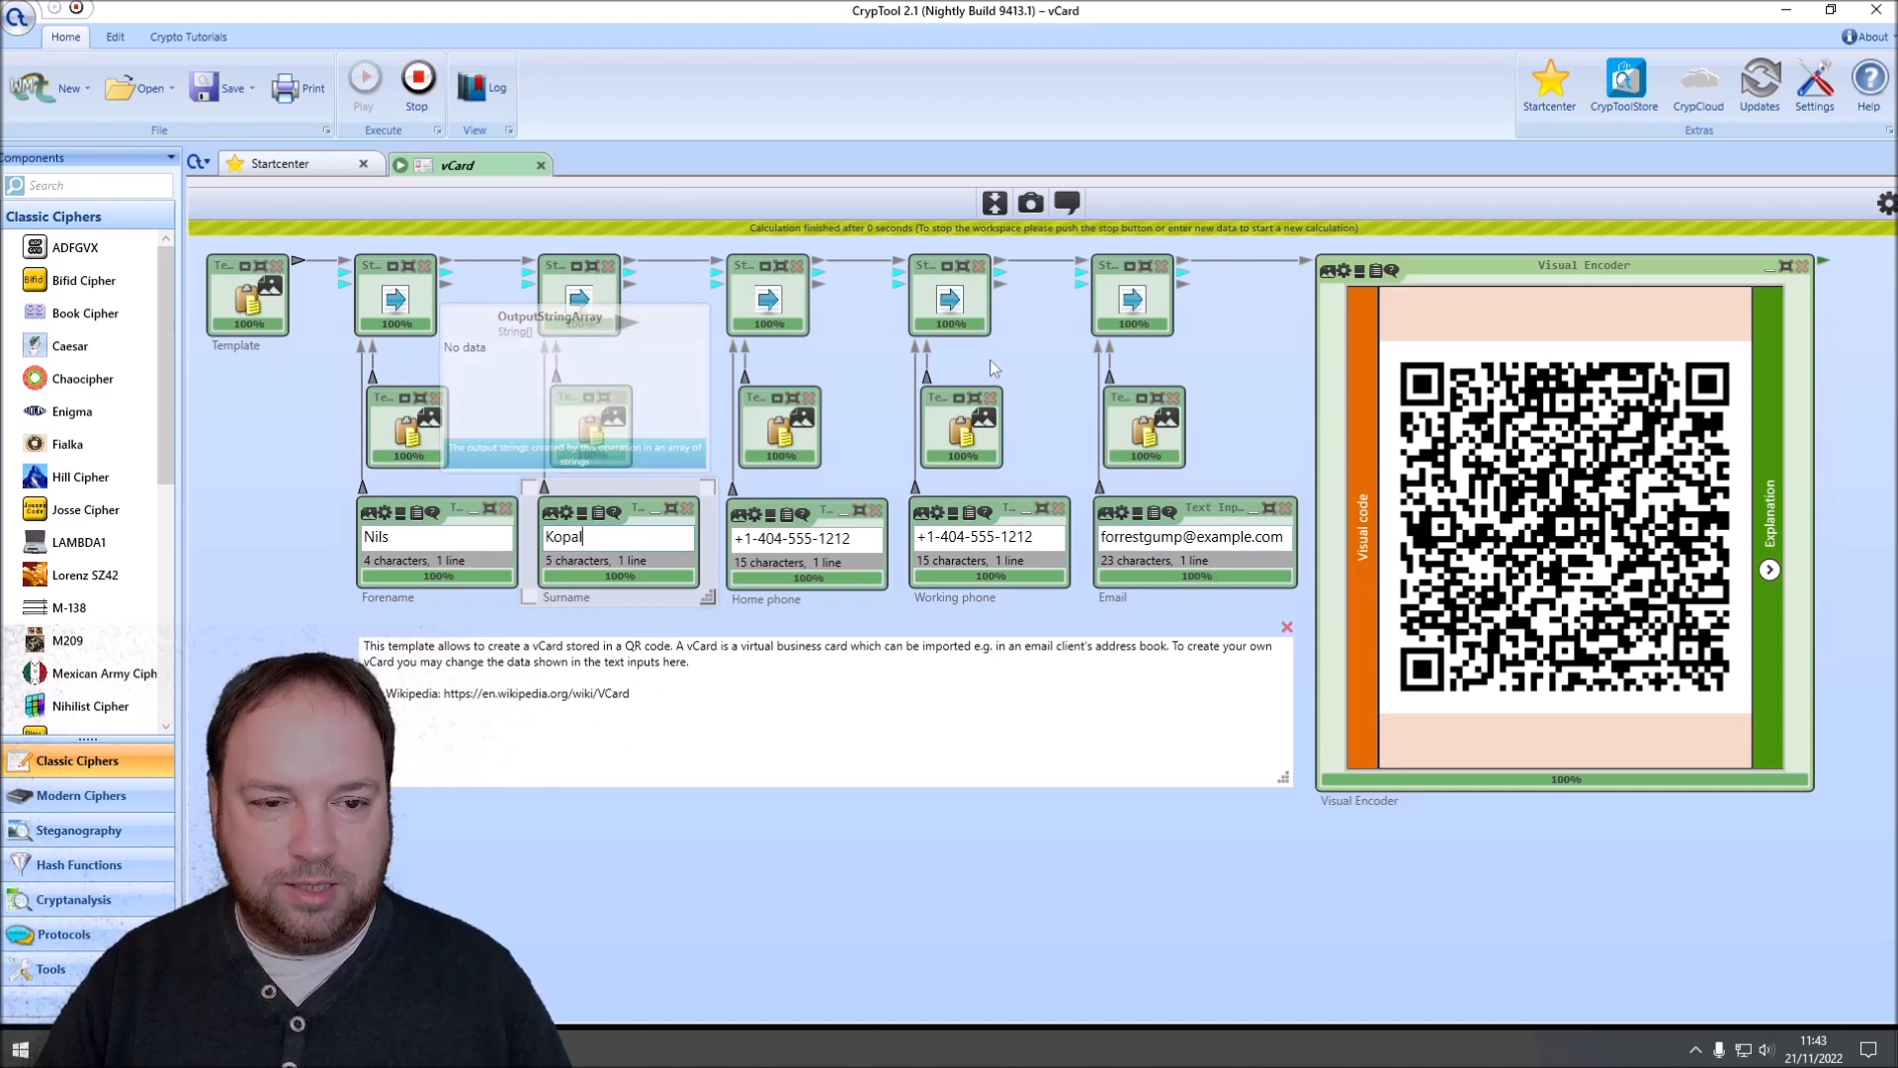
Step: Replace the sample home phone and working phone entries with the contact's phone numbers
left_click_drag(866, 536, 734, 537)
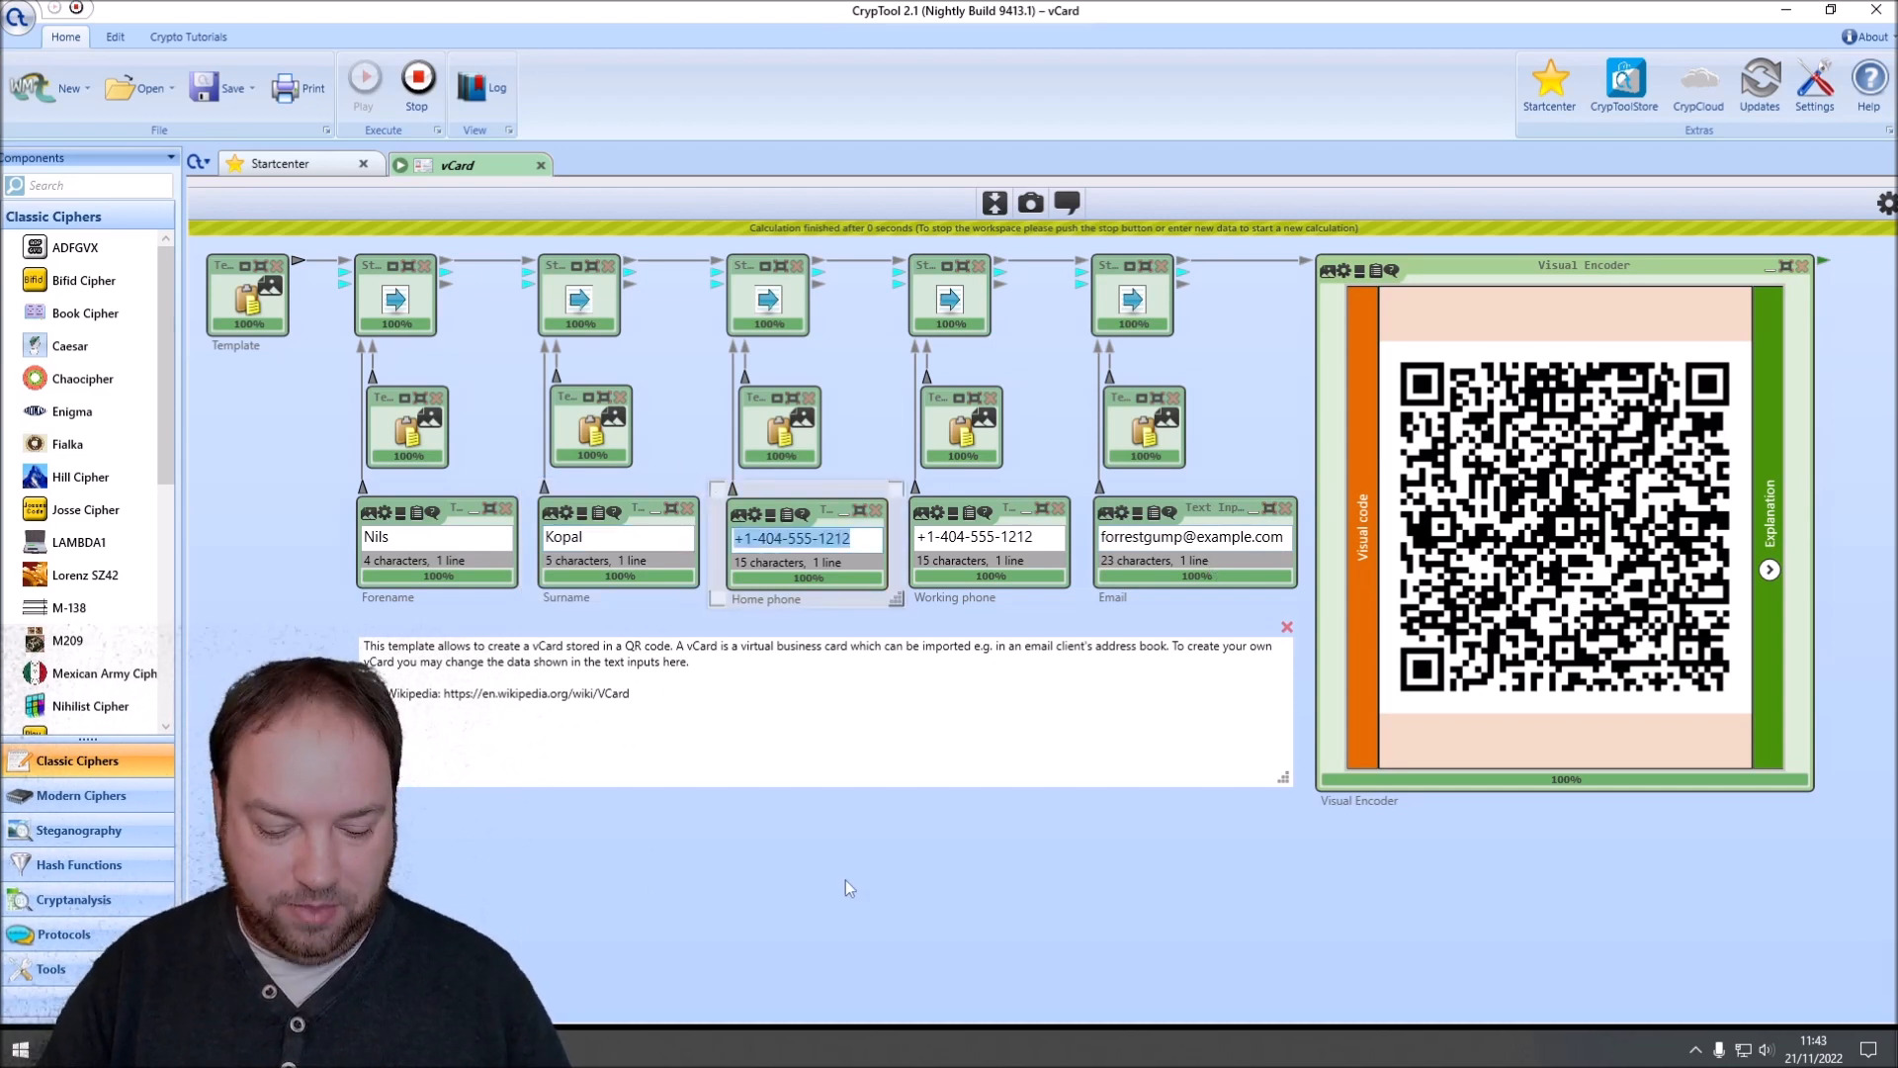
type("01")
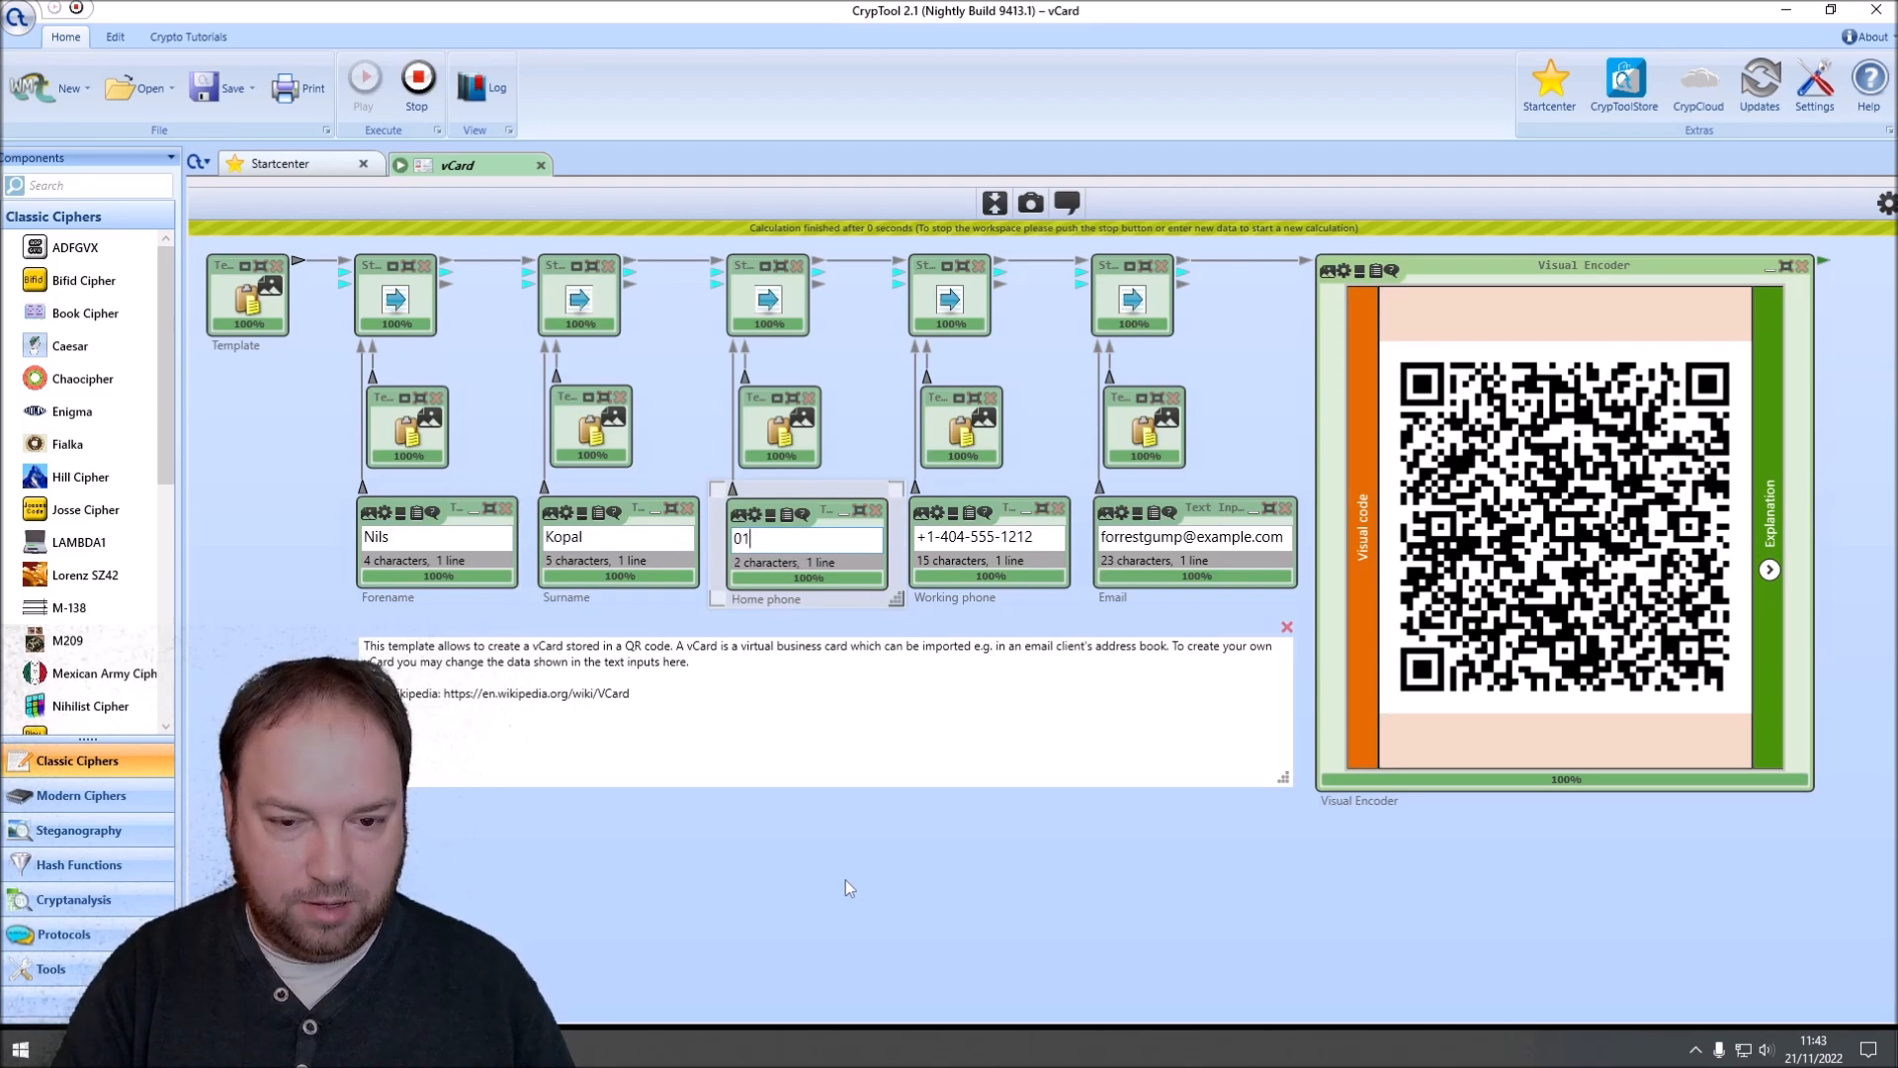
type("23456789")
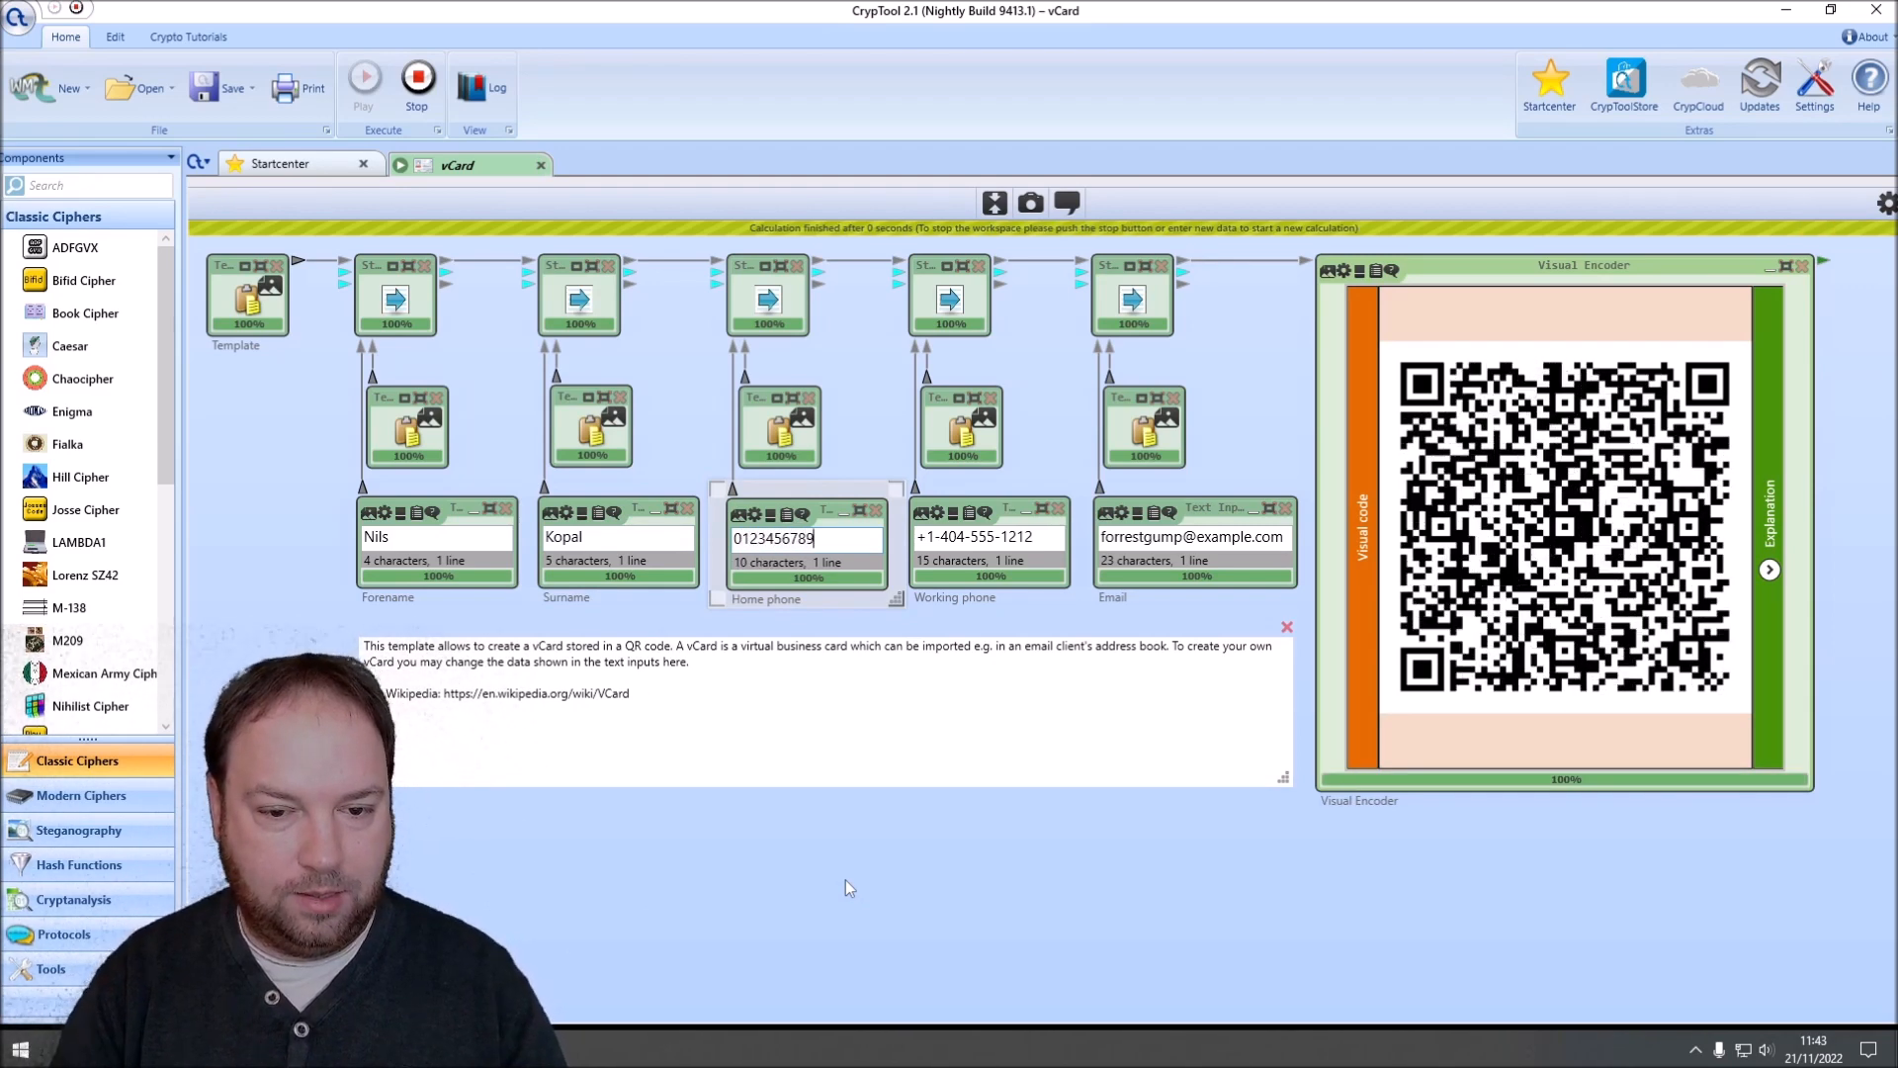
triple_click(1047, 533)
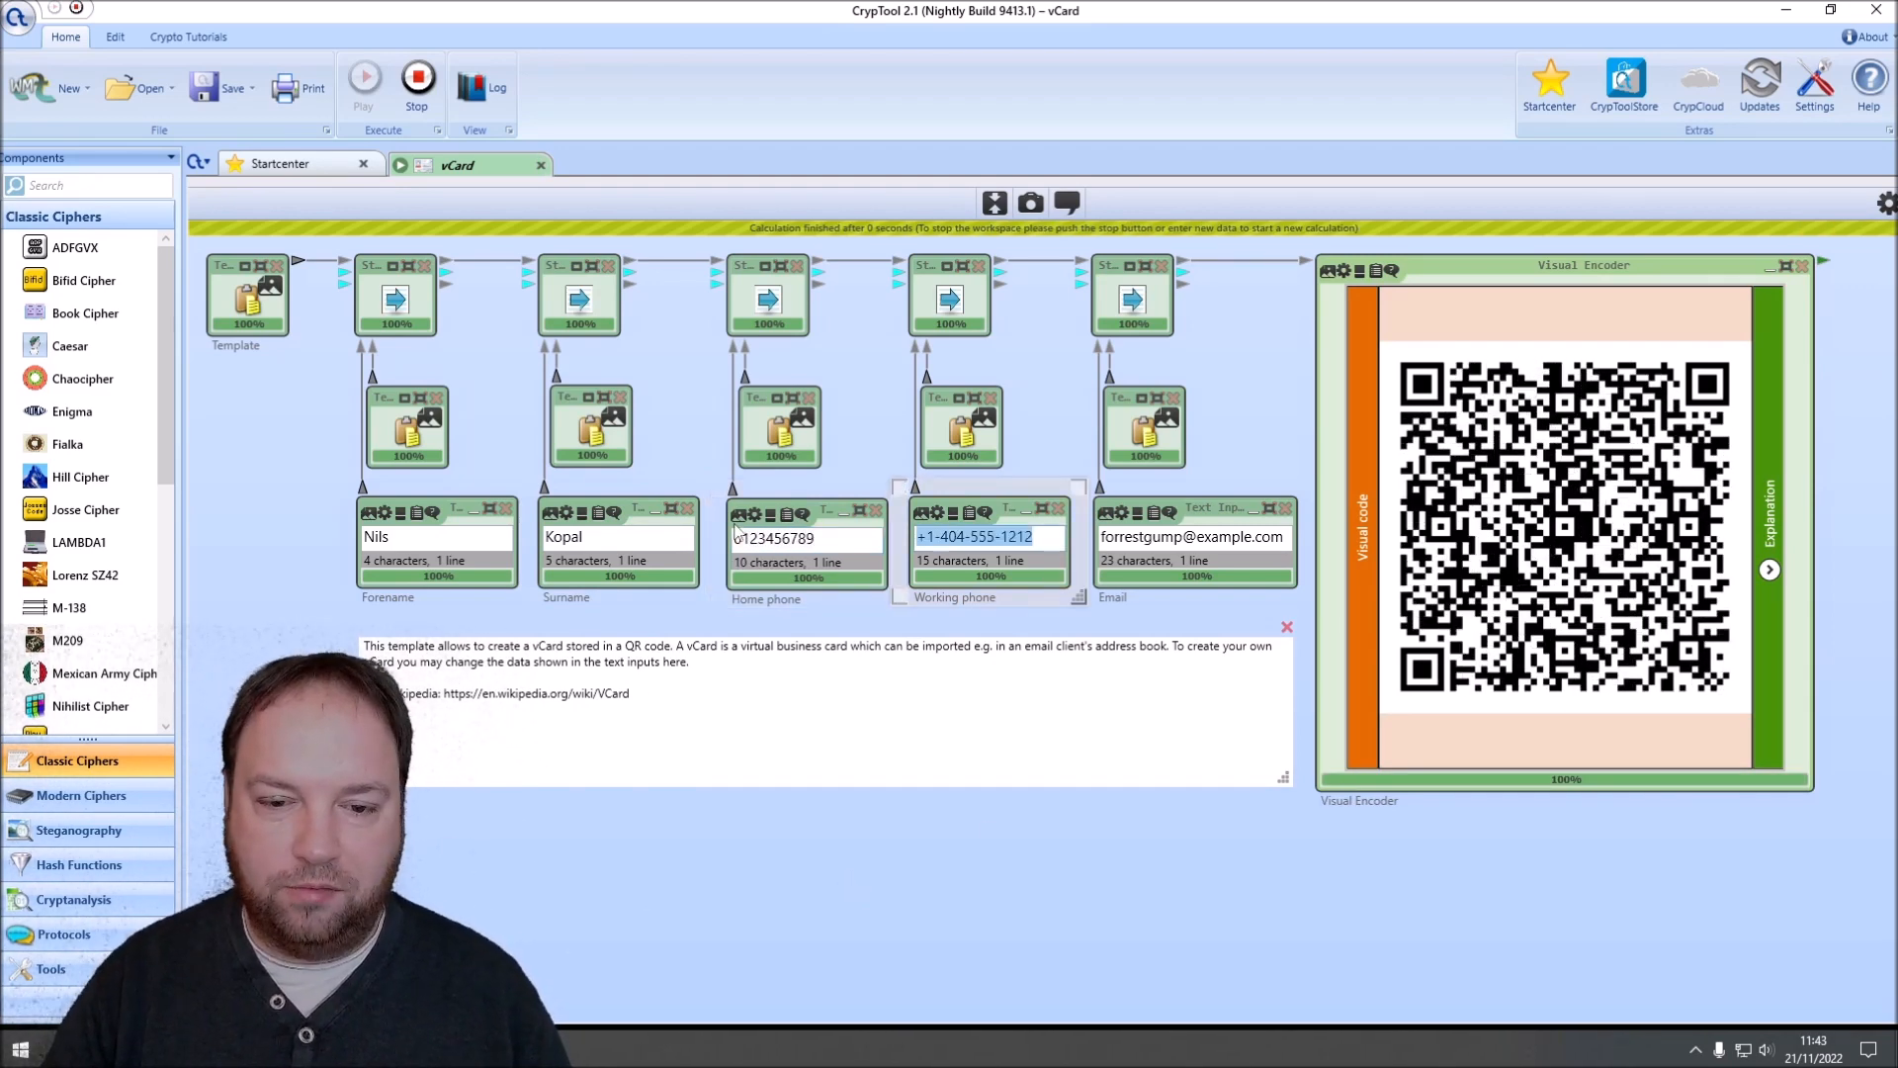
type("123456789")
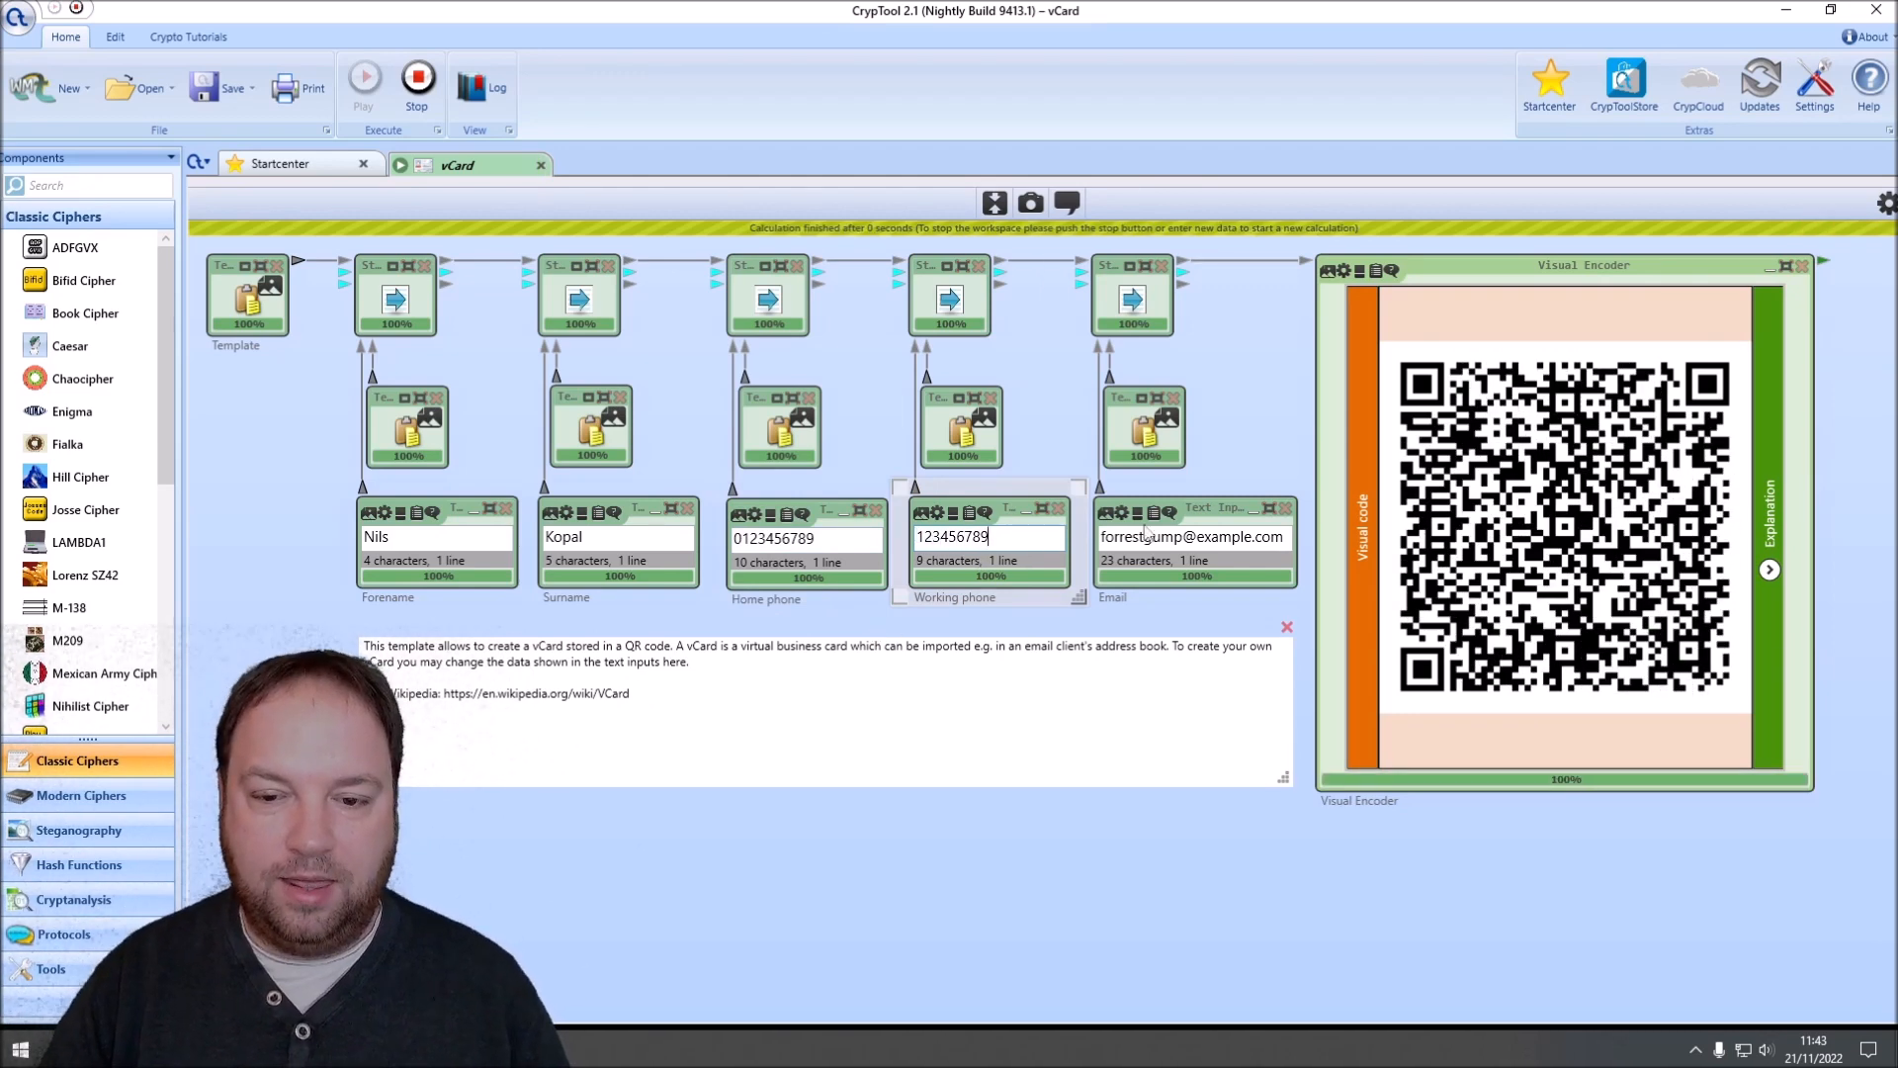
Step: Replace the sample address in the Email text input with the contact's e-mail address
triple_click(1278, 534)
type("ni")
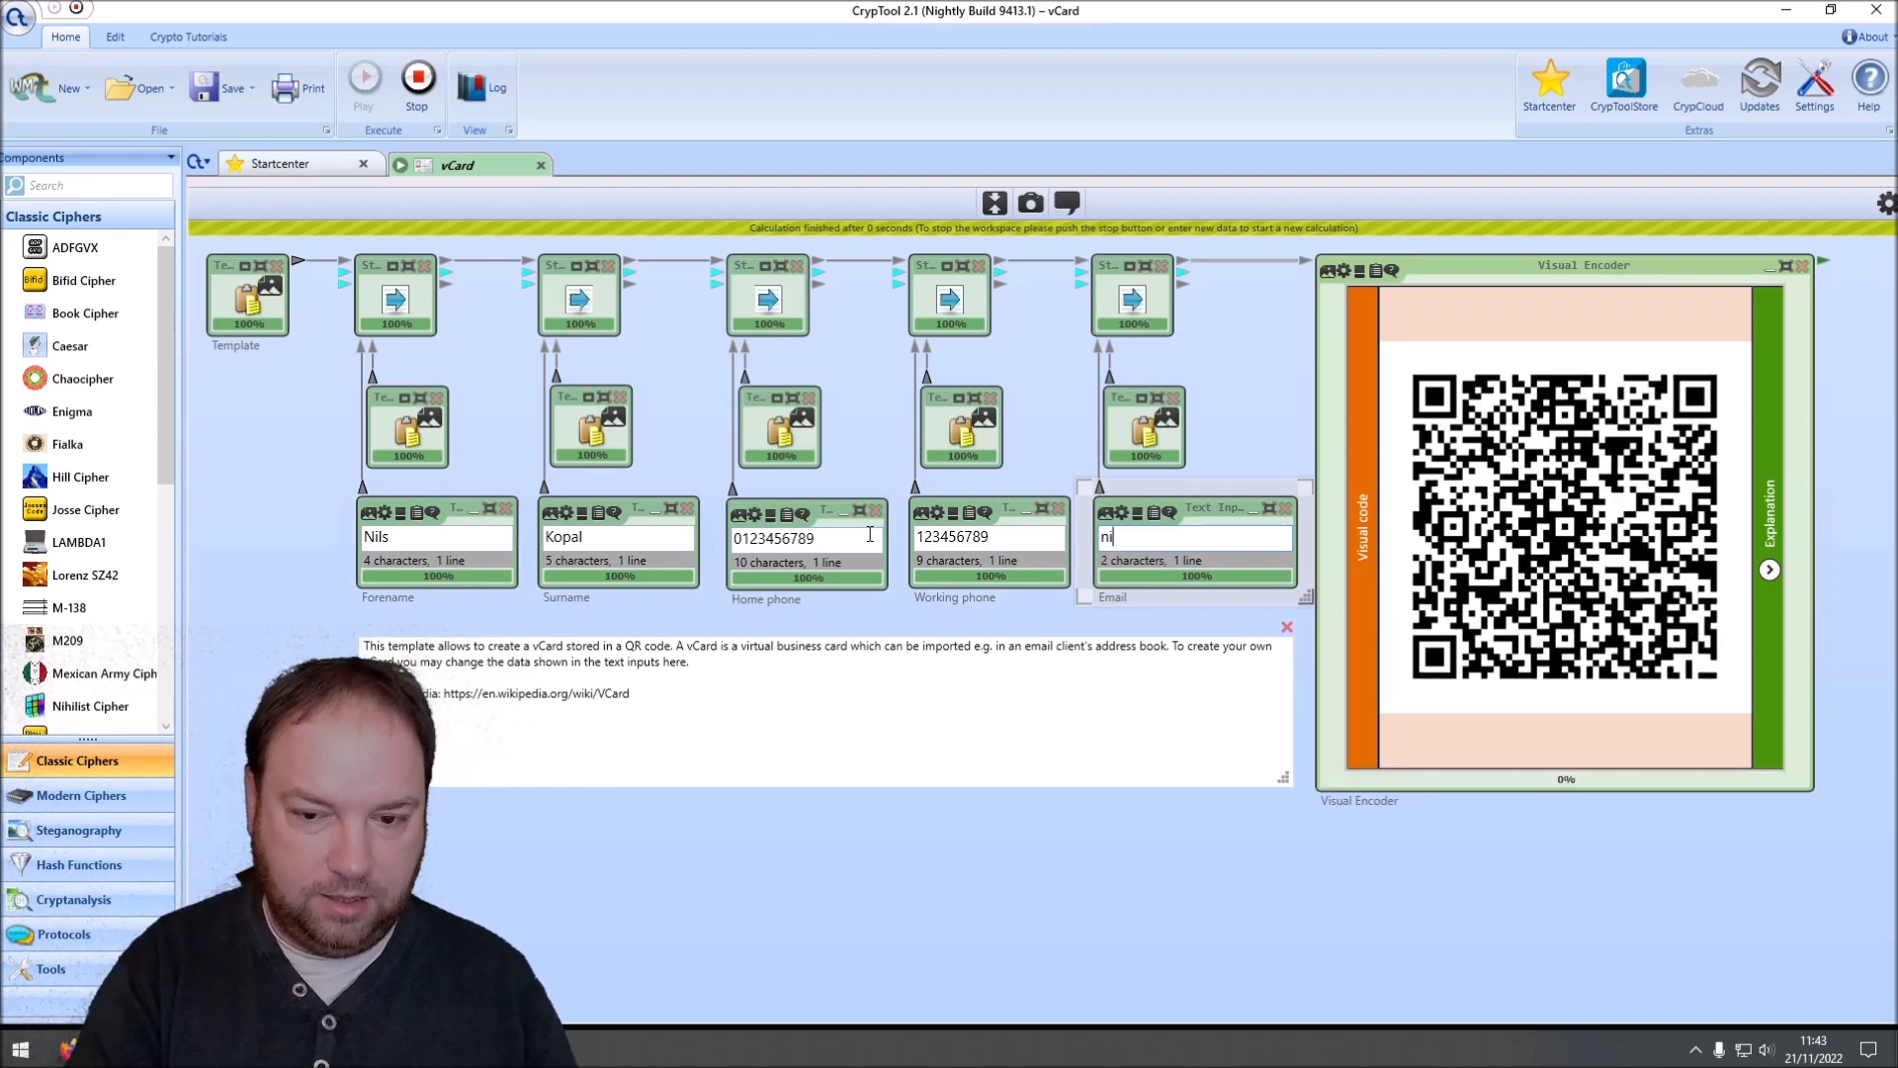
type("ls@someserv")
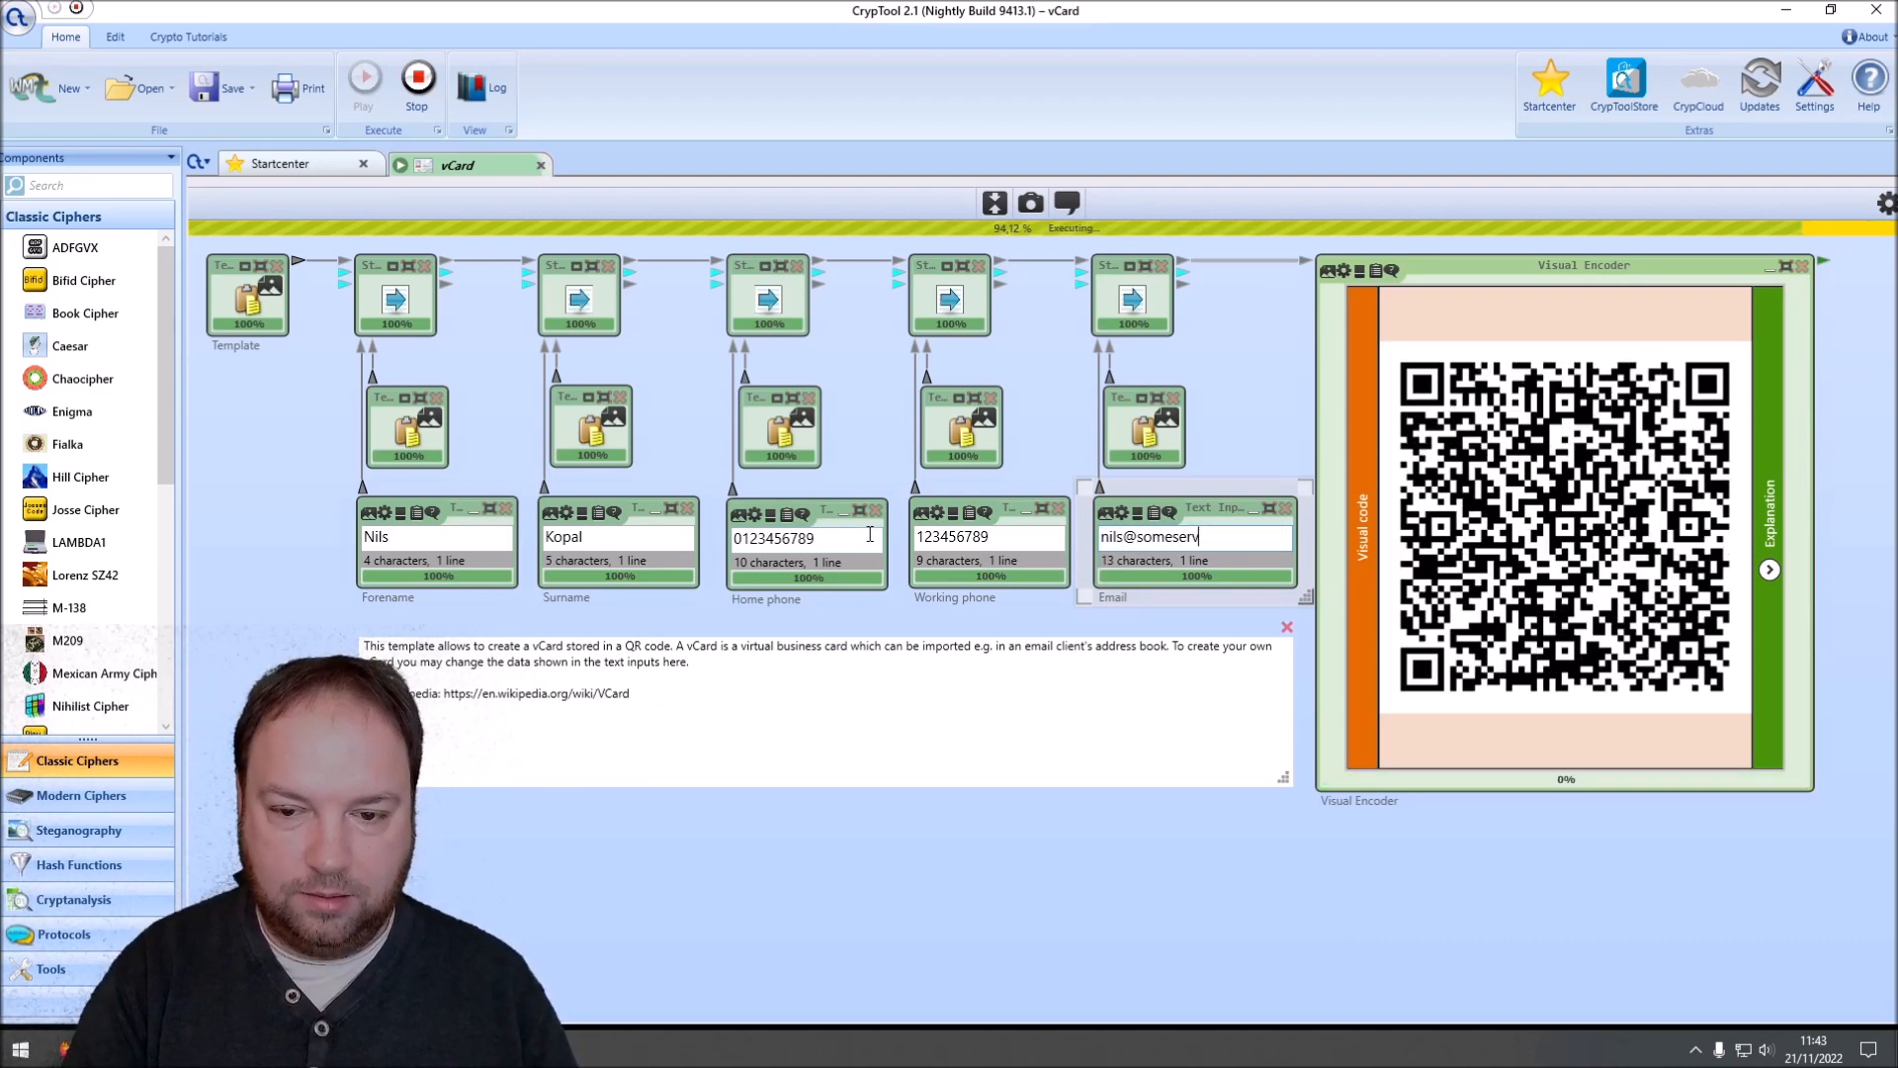
type("er.abc")
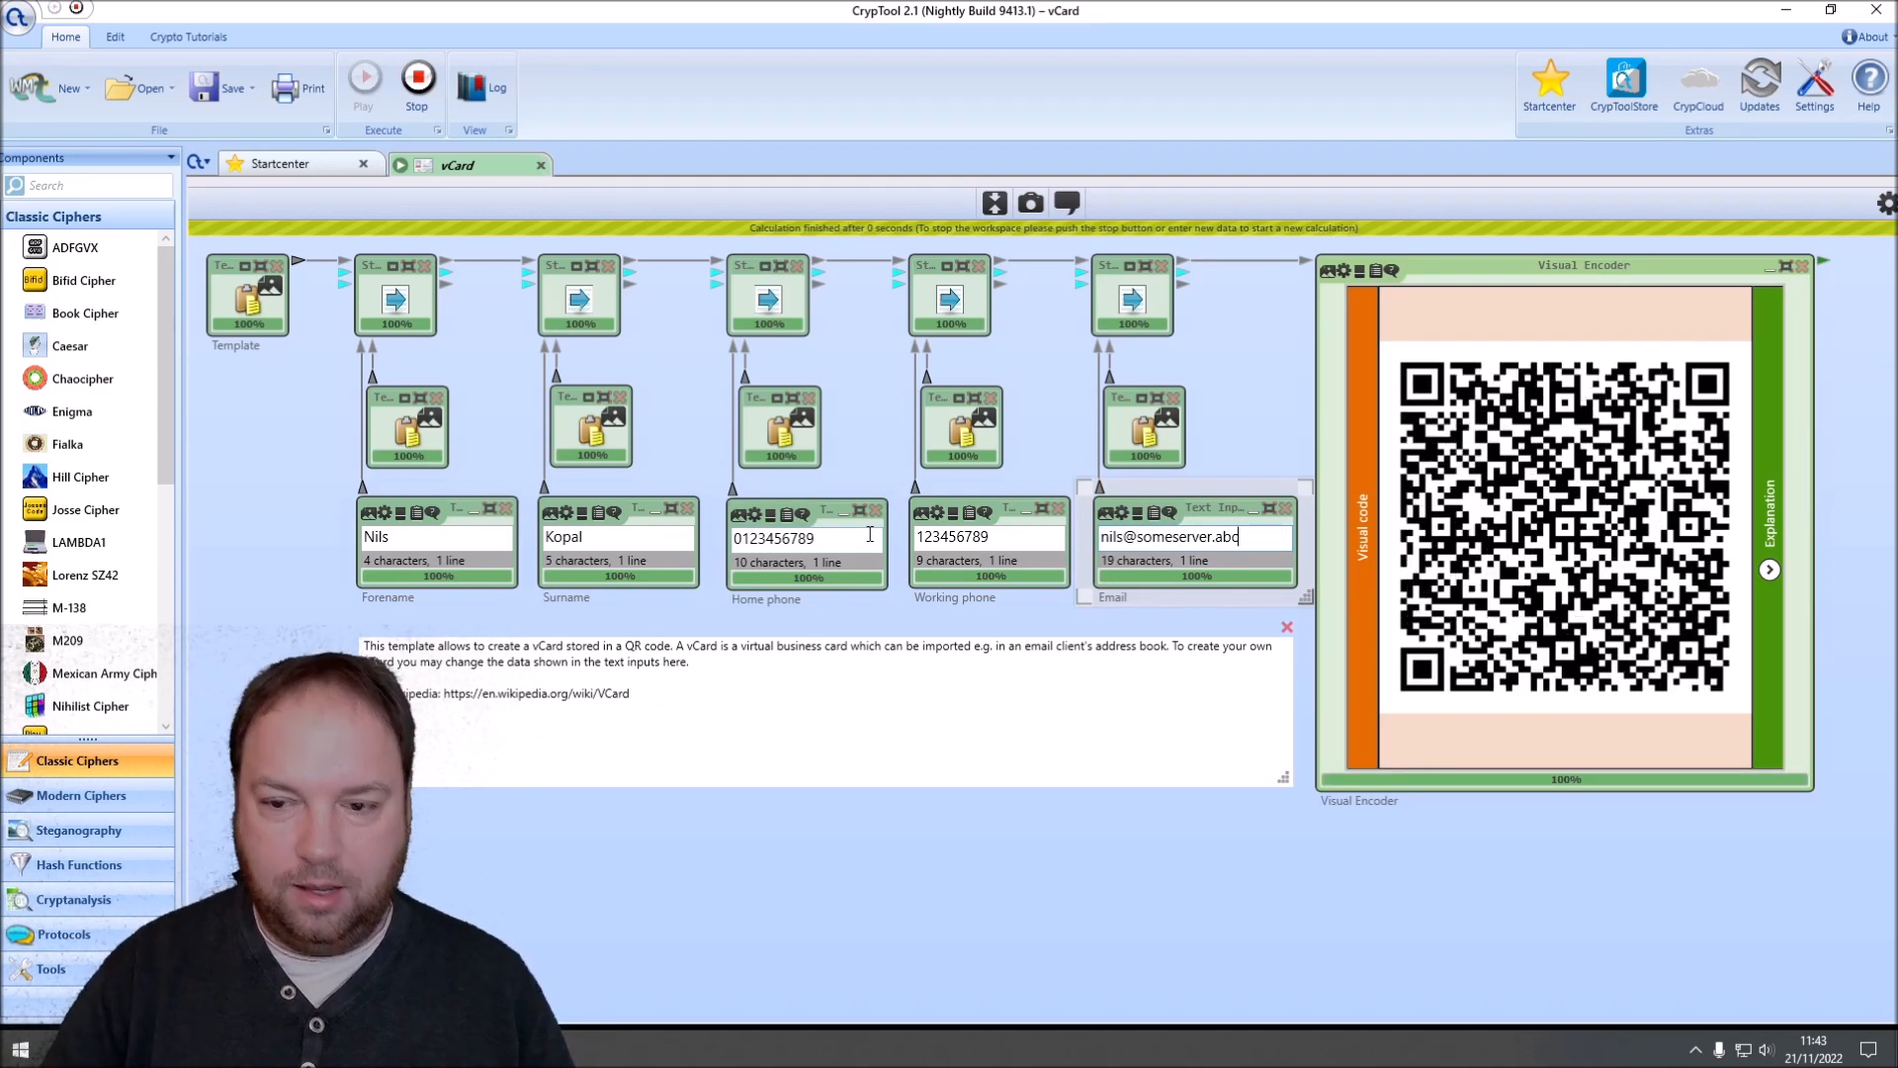
left_click(1265, 445)
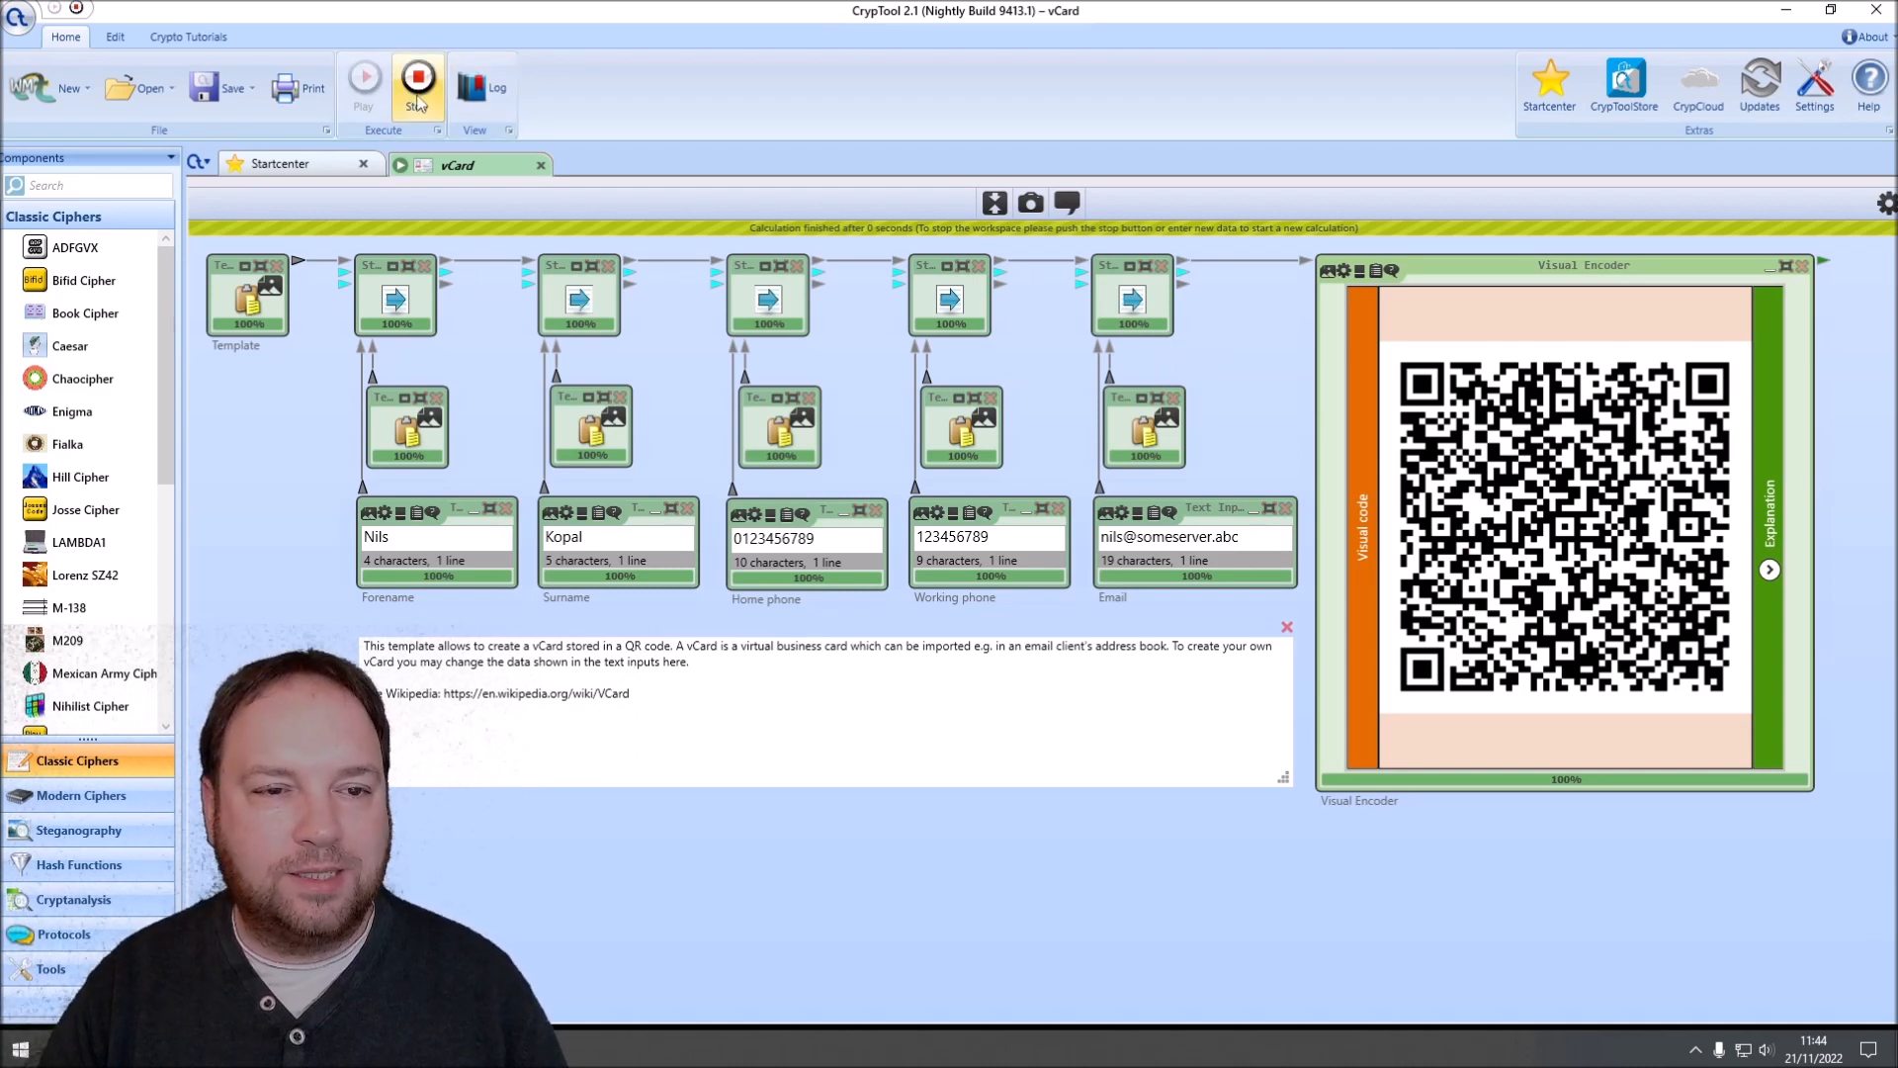
Step: Stop the workspace execution and add a File Output component beside the Visual Encoder
left_click(418, 80)
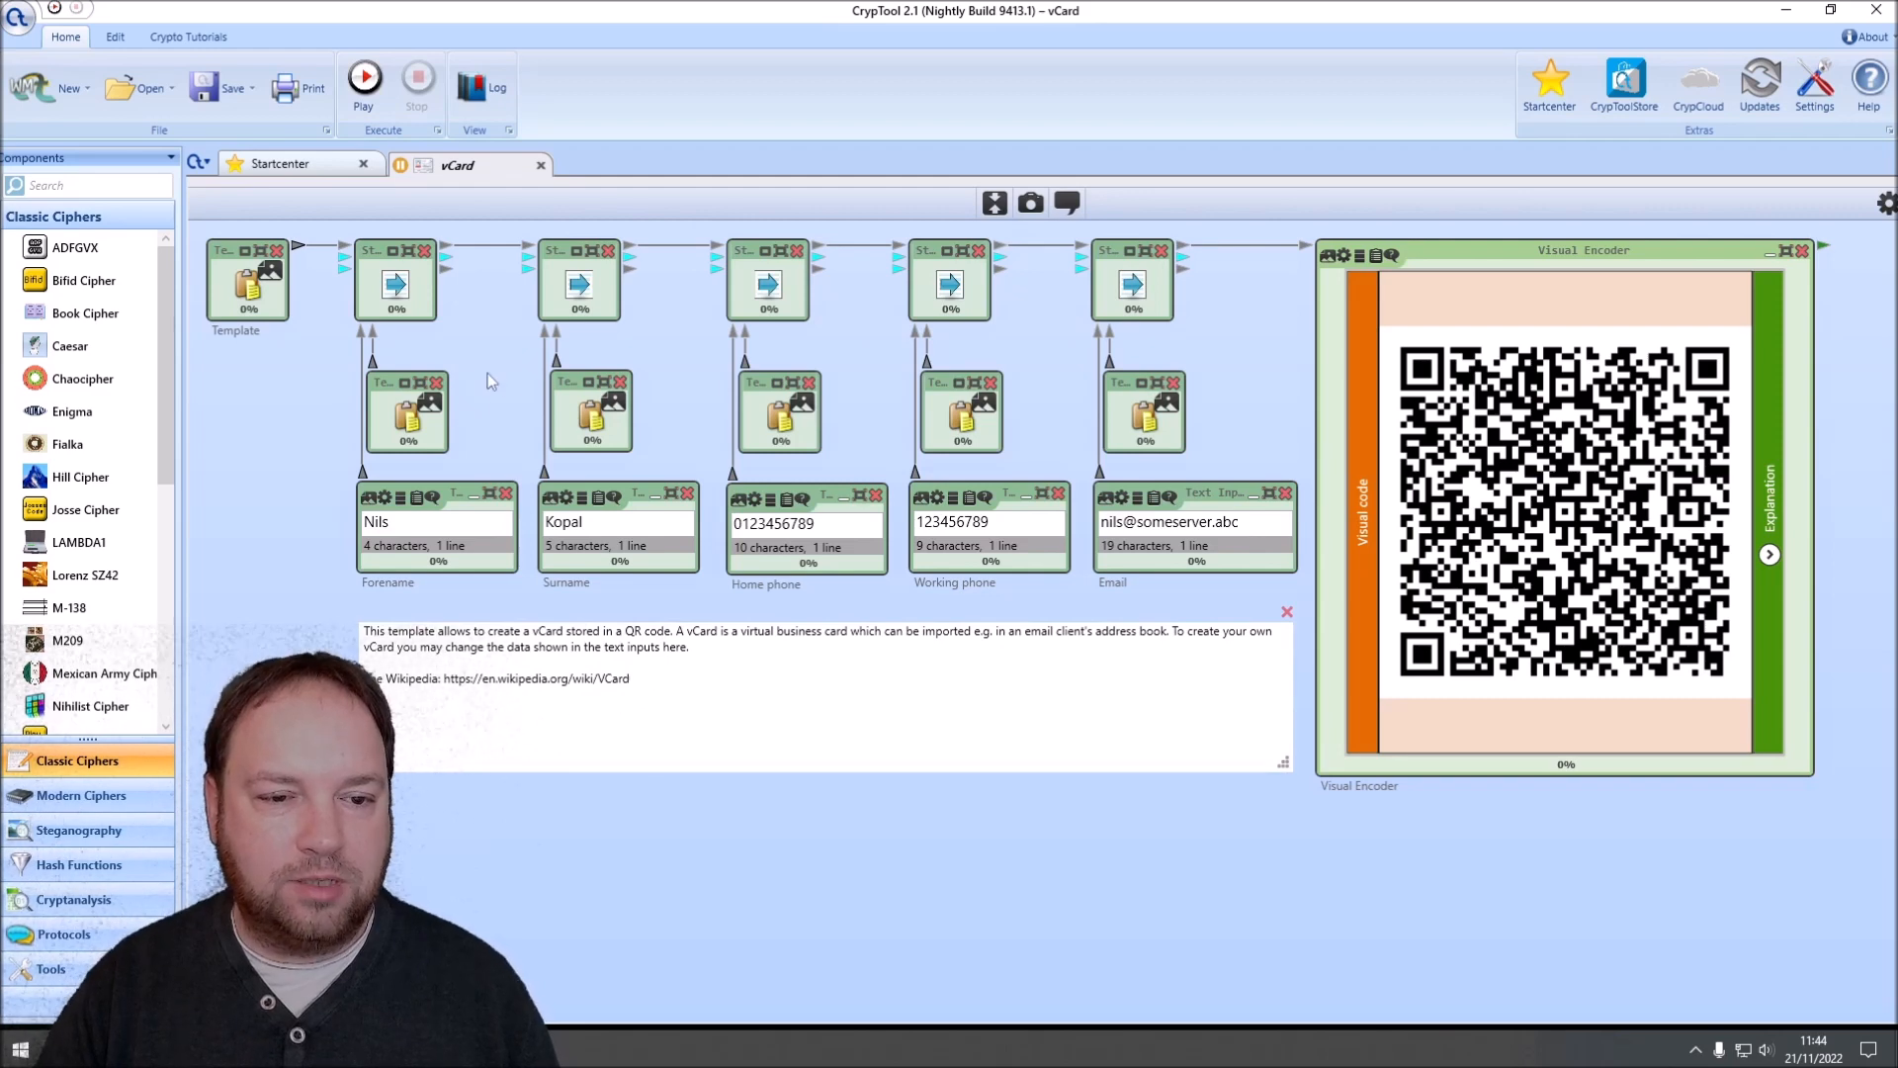
scroll(669, 352, "down", 1)
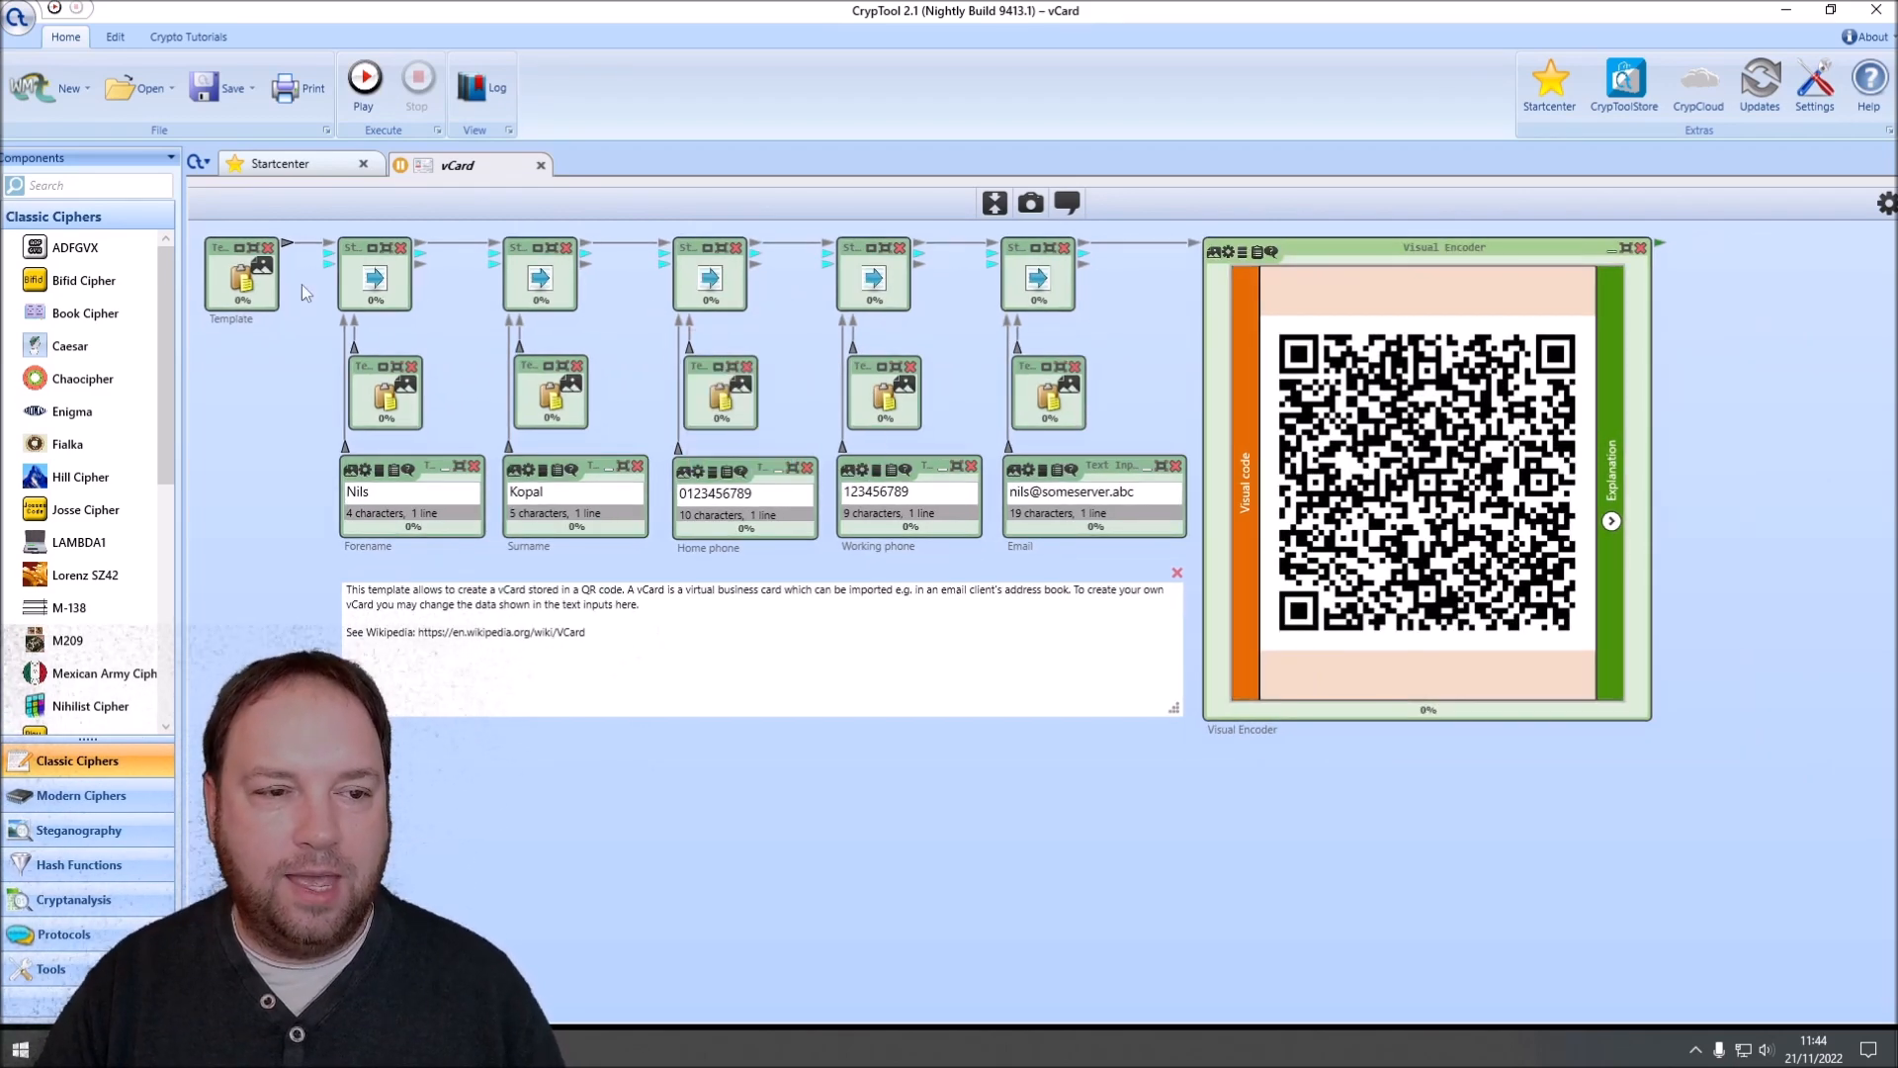
left_click(111, 182)
type("file")
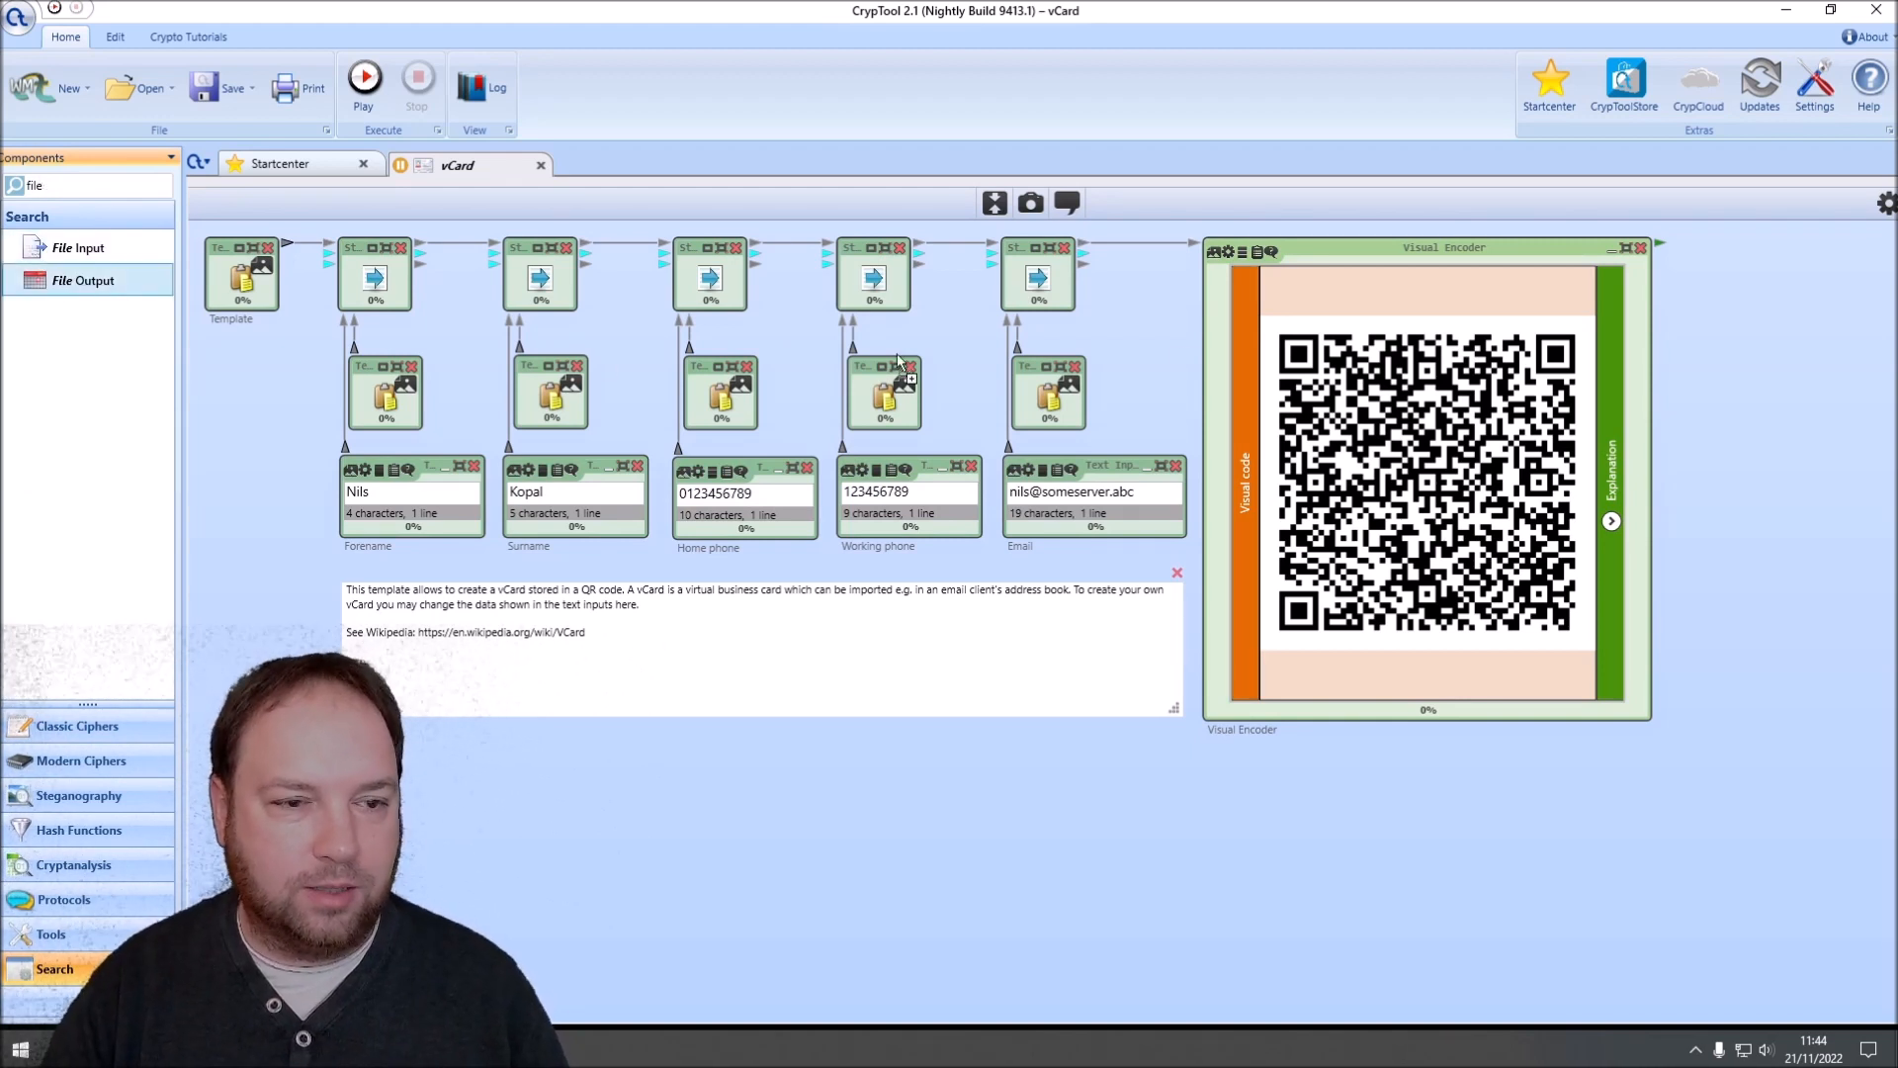
left_click_drag(1652, 272, 1735, 274)
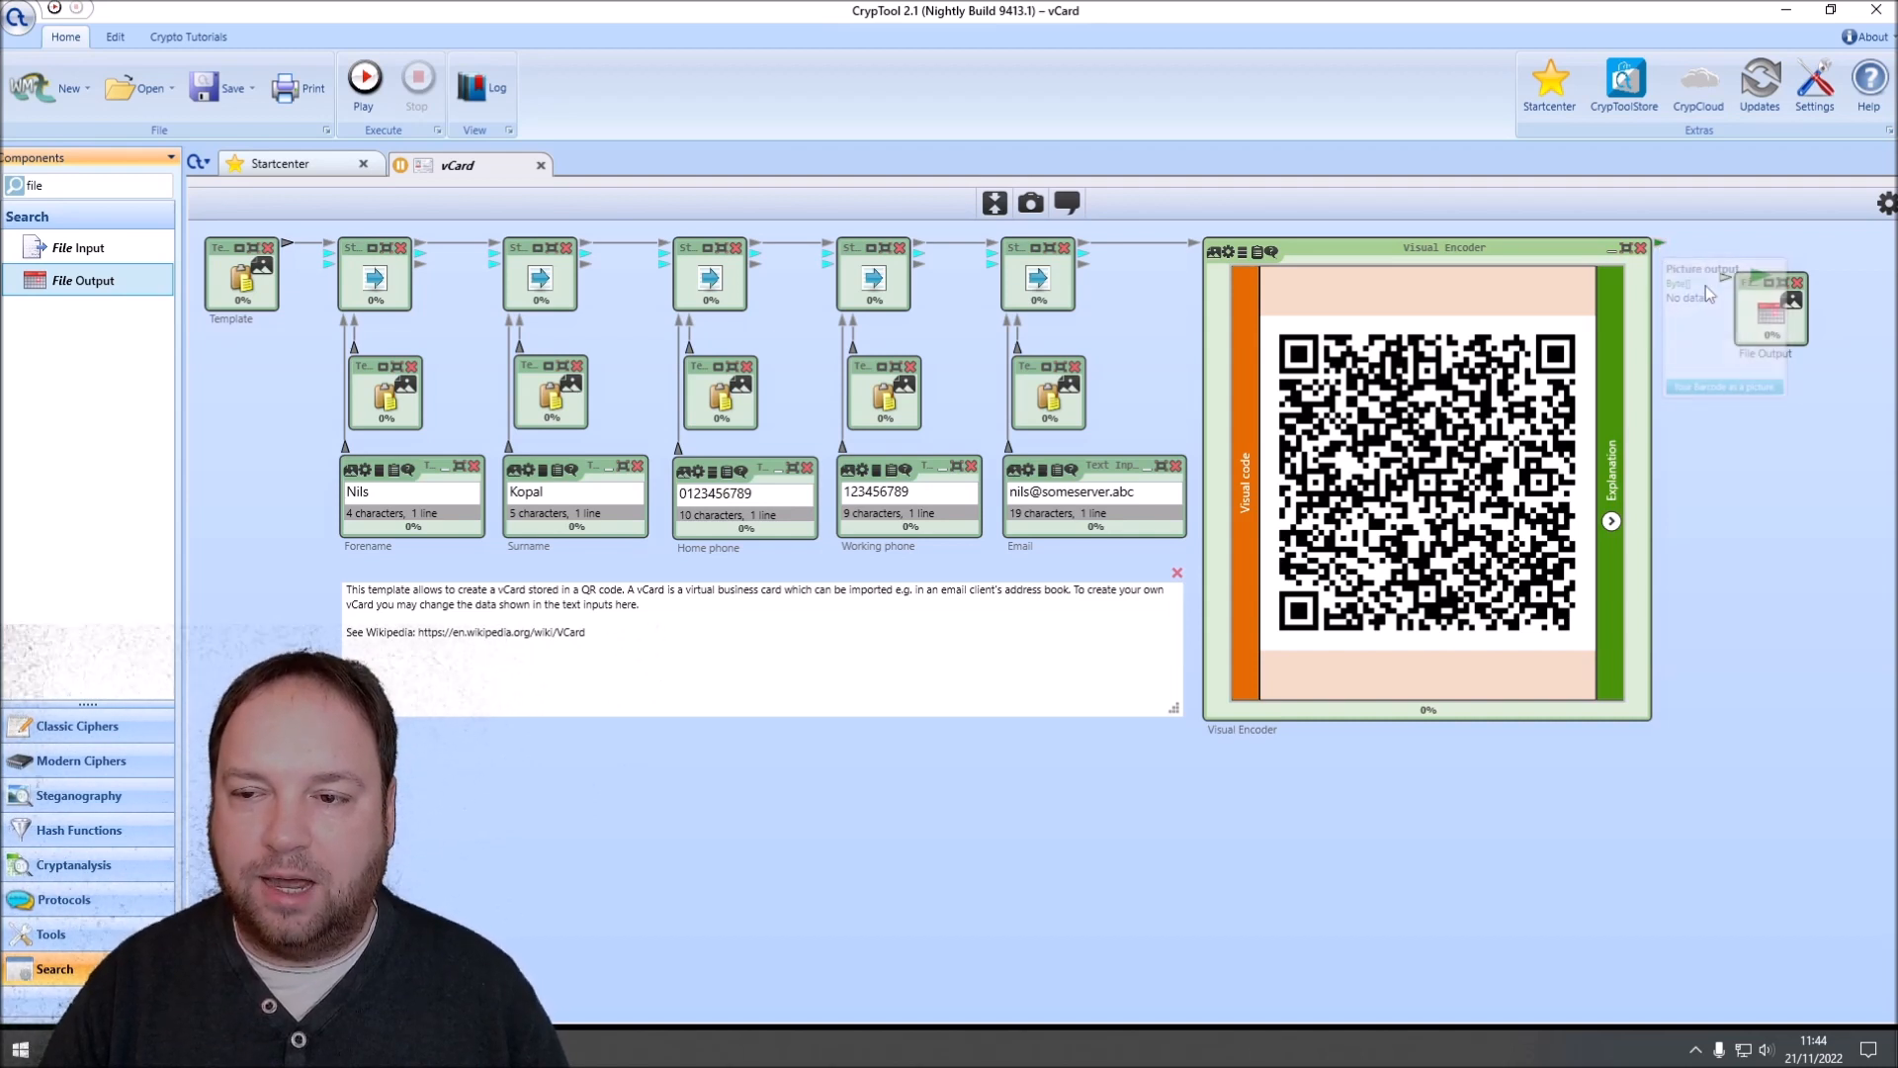
left_click_drag(1758, 297, 1784, 262)
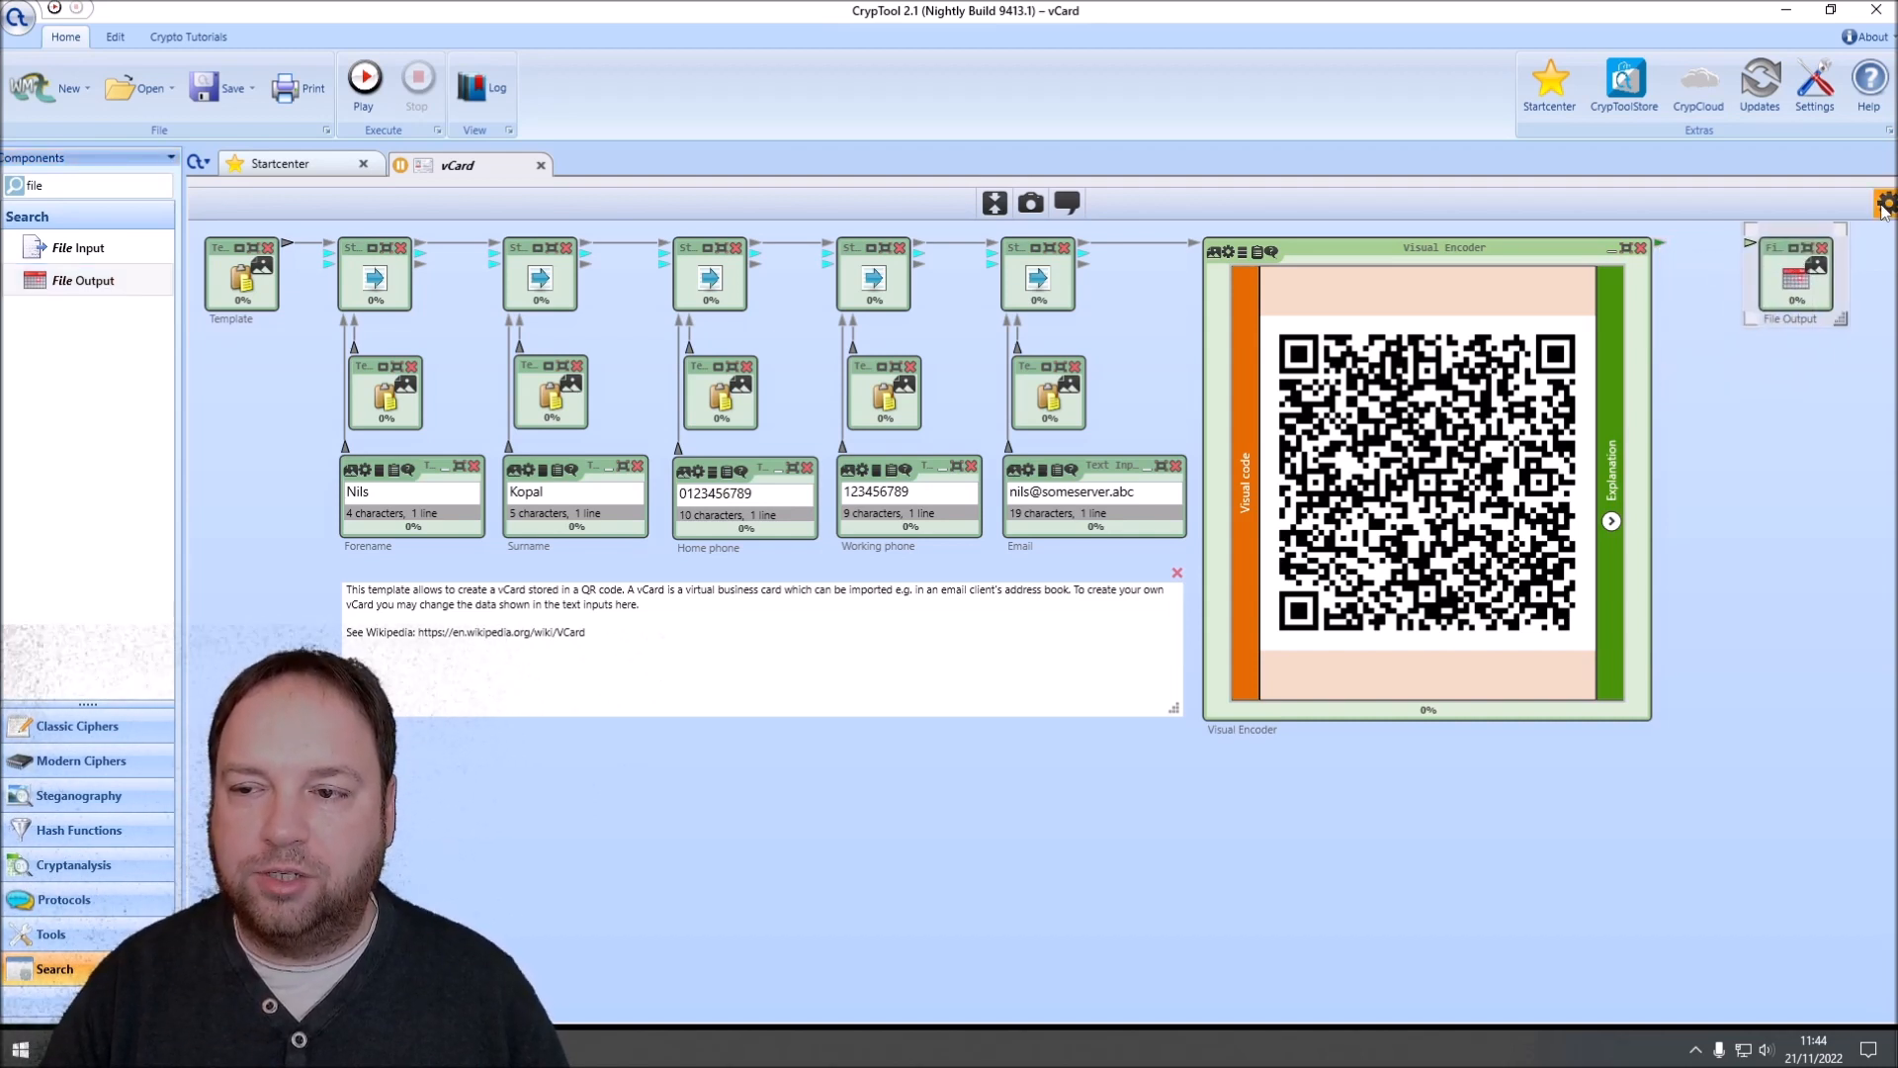
Step: Set the File Output component's target file to vCard.png on the Desktop
left_click(1886, 203)
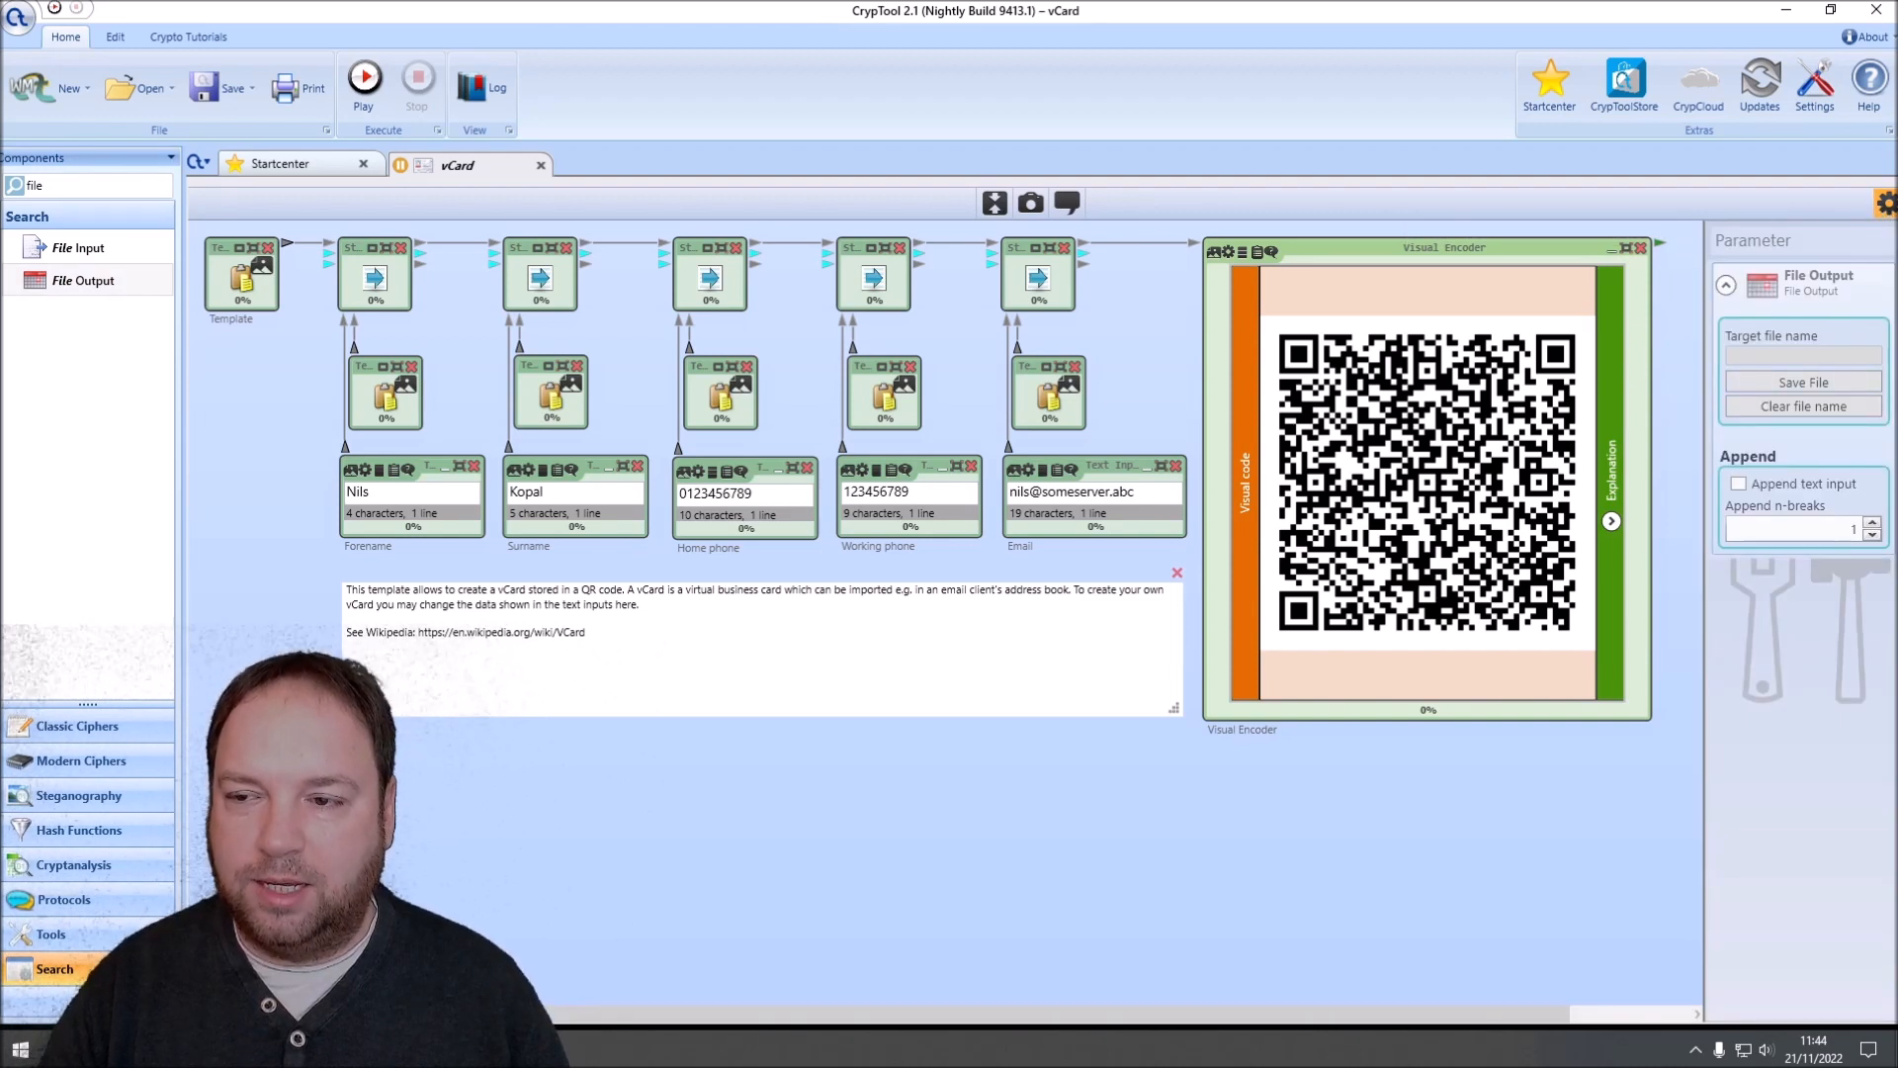
left_click(1888, 209)
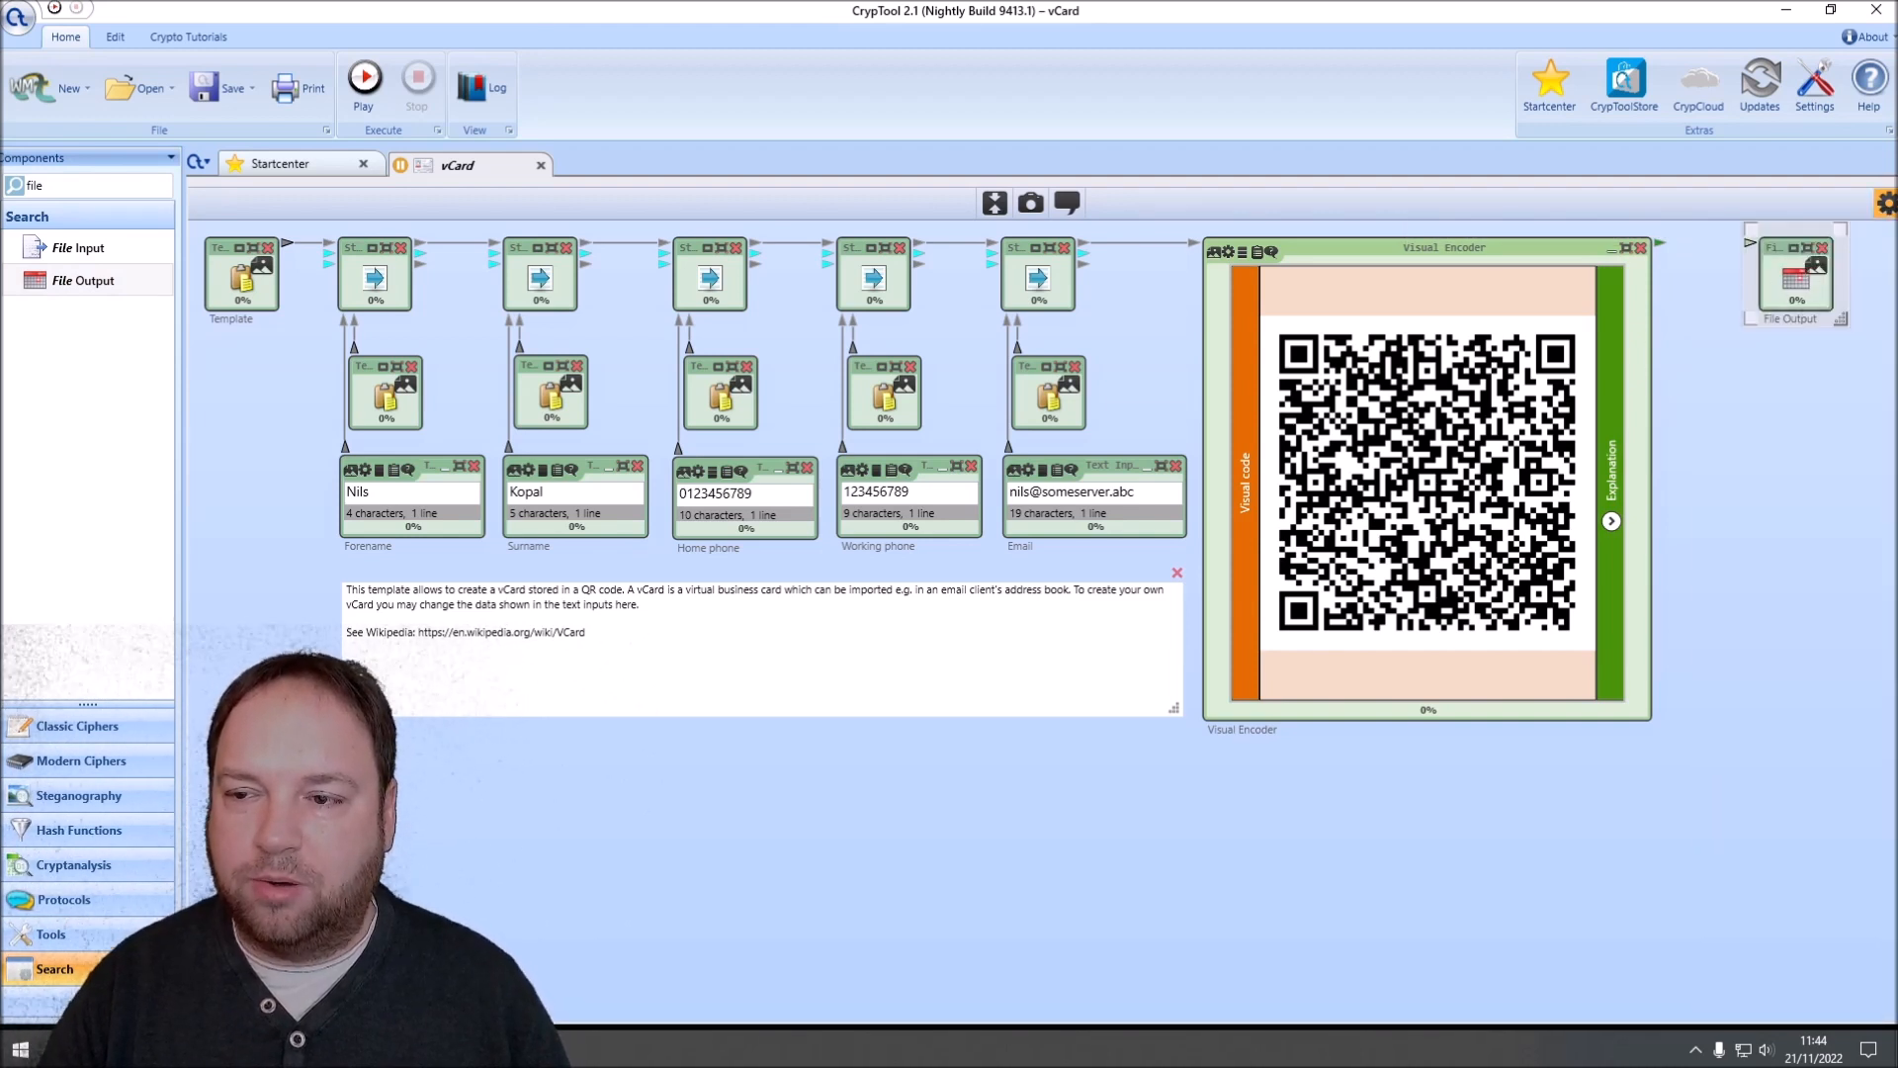
left_click(1886, 206)
left_click(1813, 389)
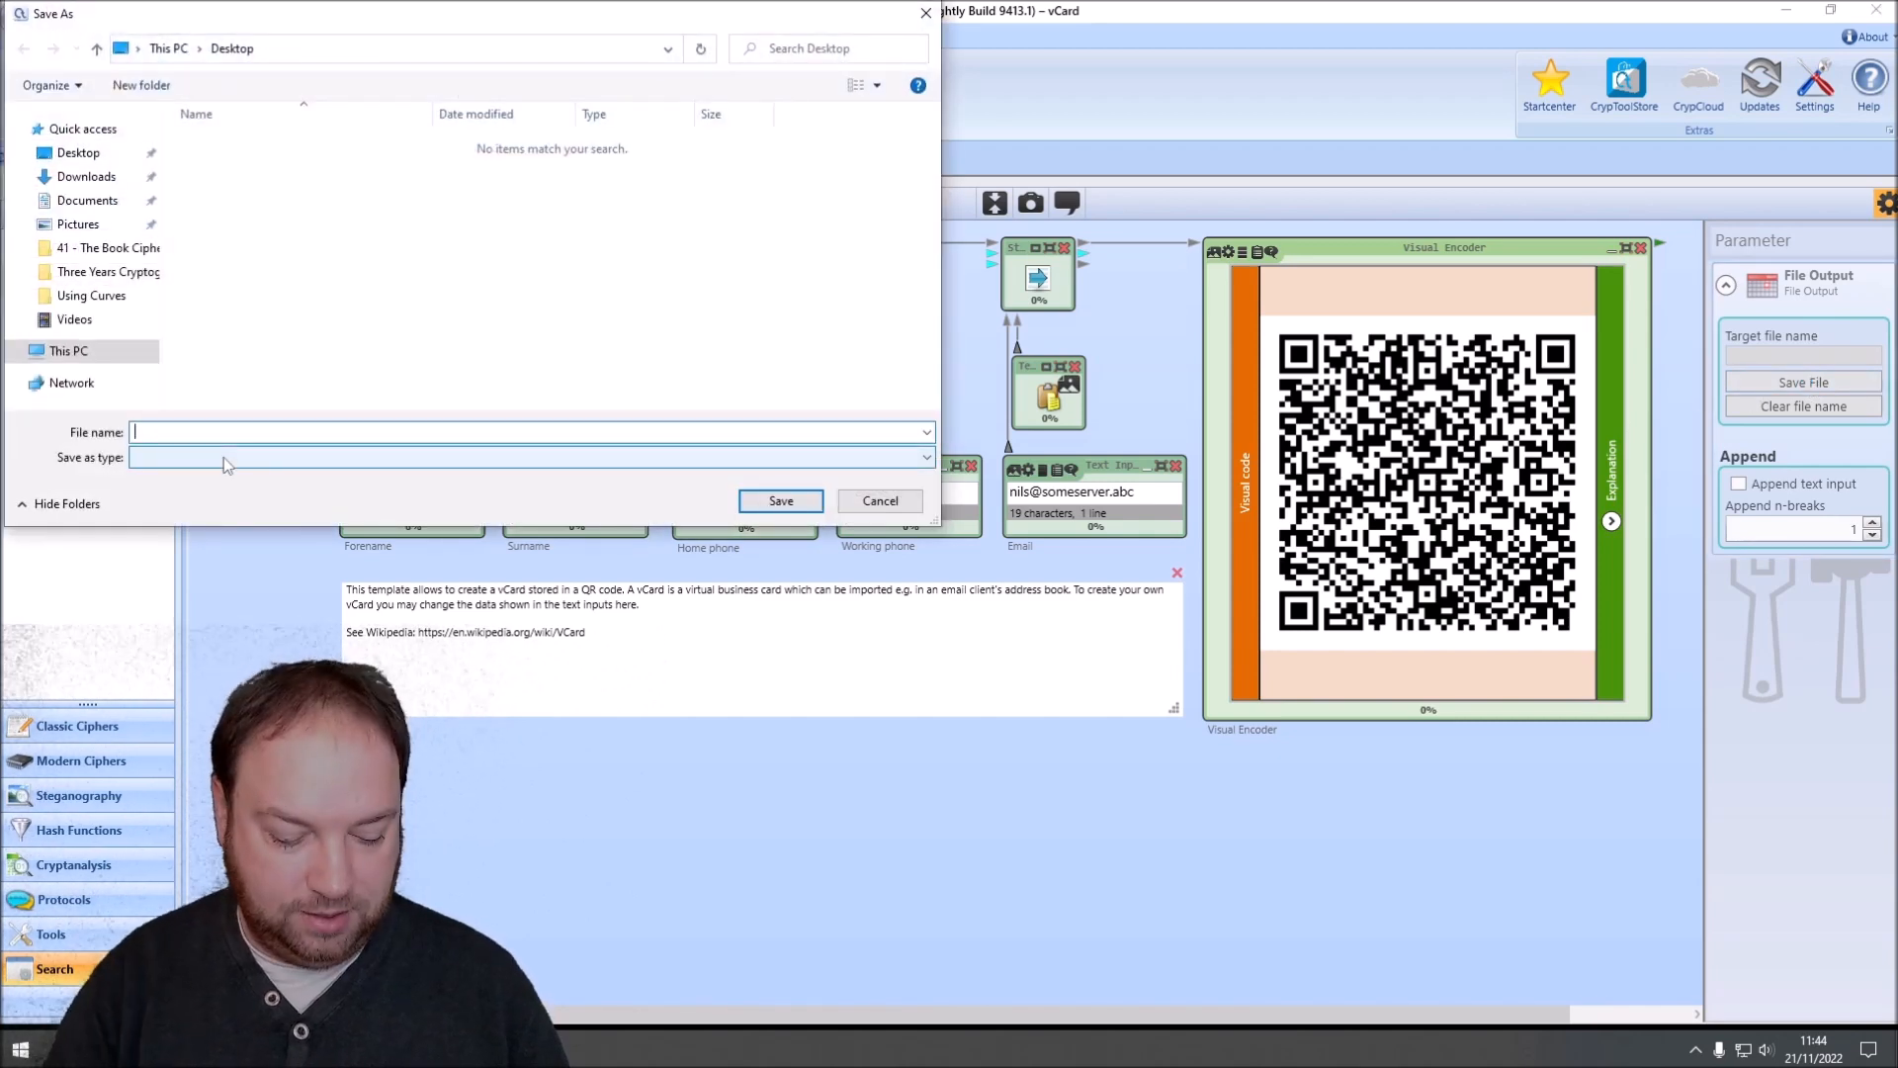
type("vCard.png")
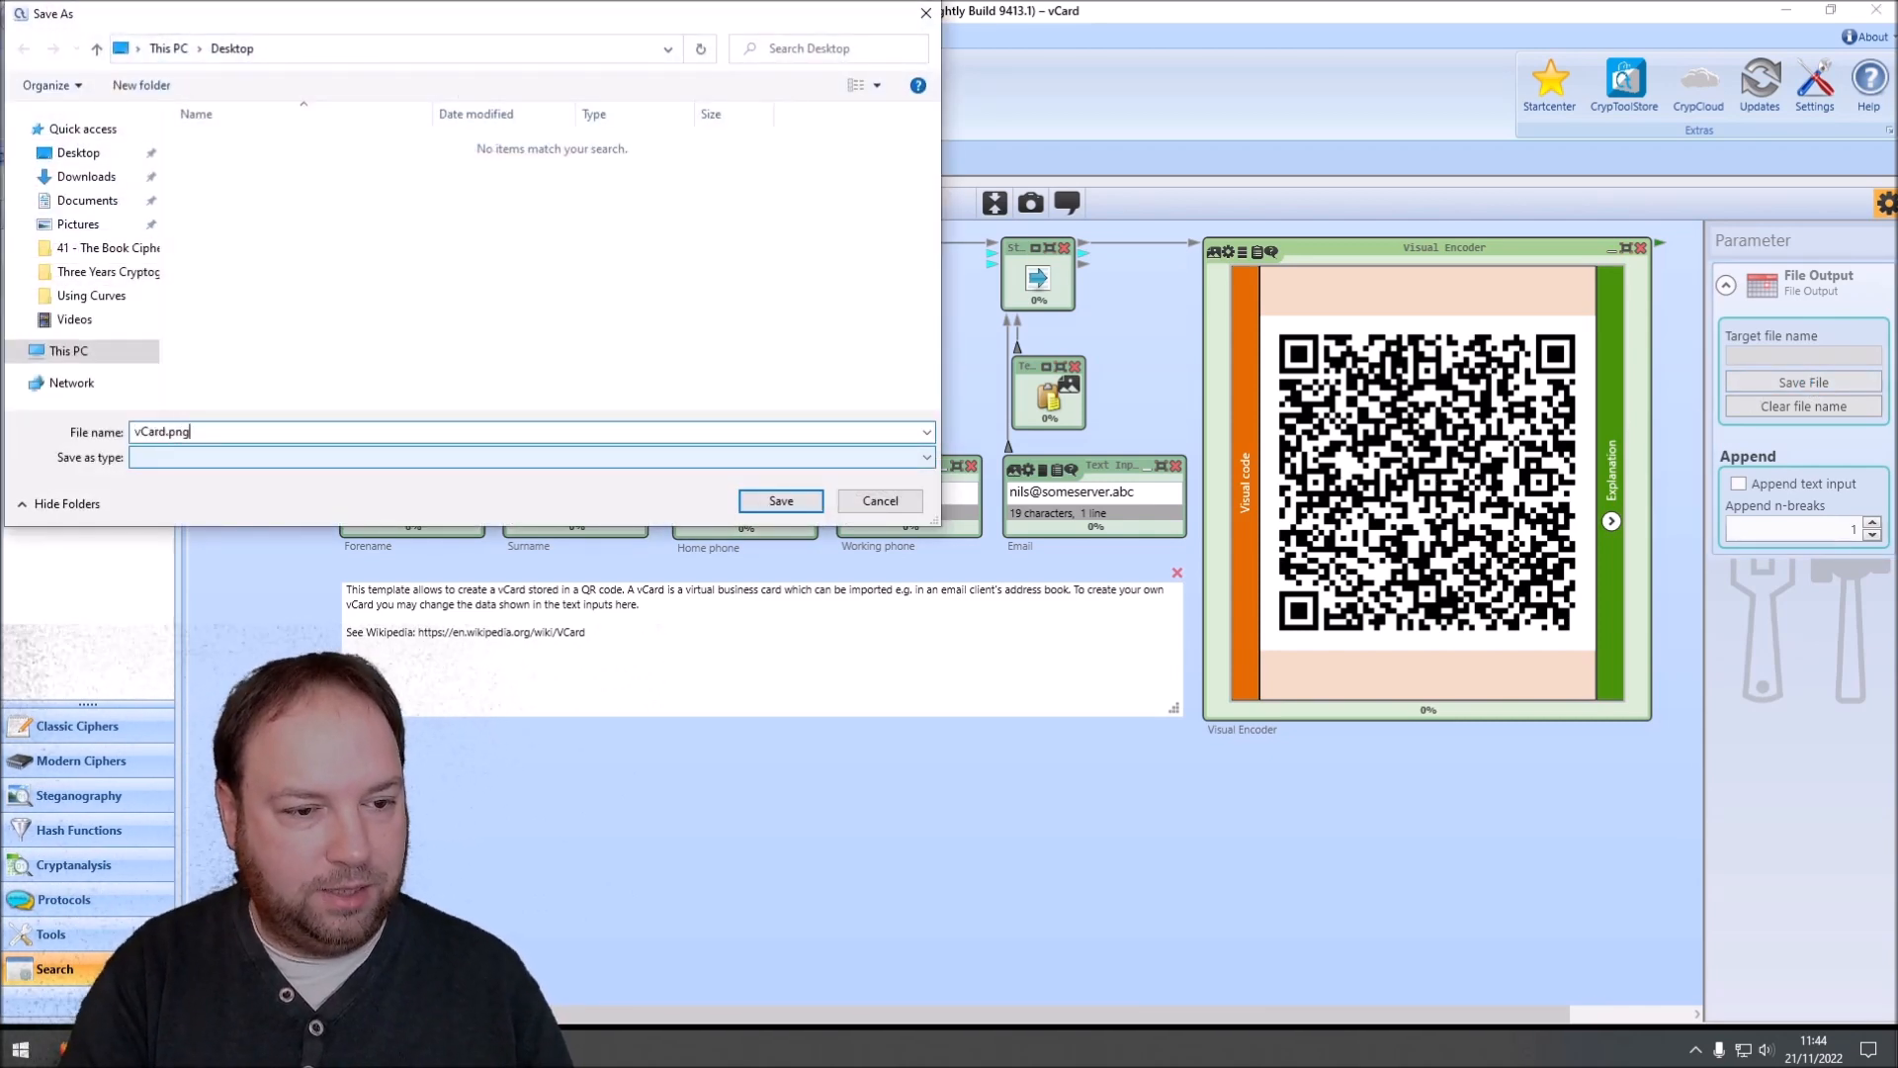
left_click(781, 500)
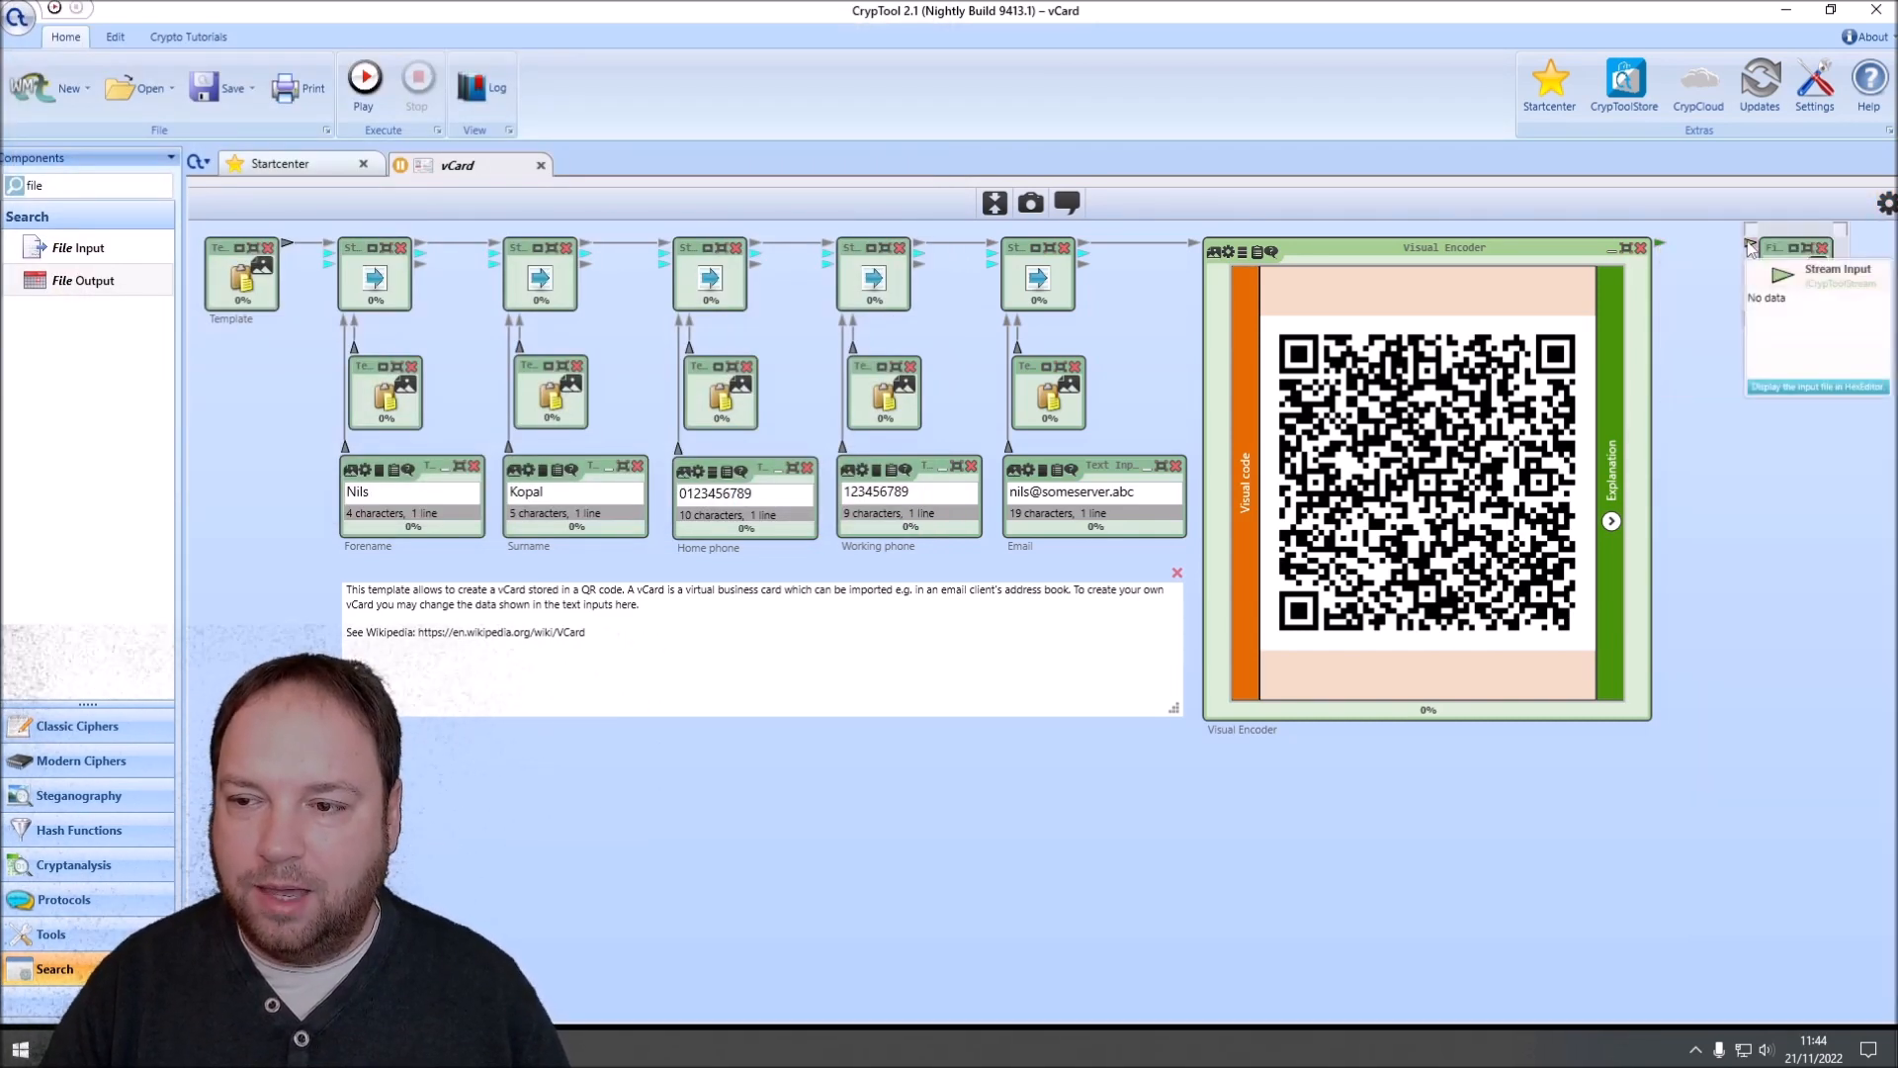
Step: Search the components for a converter and add a Converter to the workspace just below the File Output
left_click_drag(1663, 243, 1711, 280)
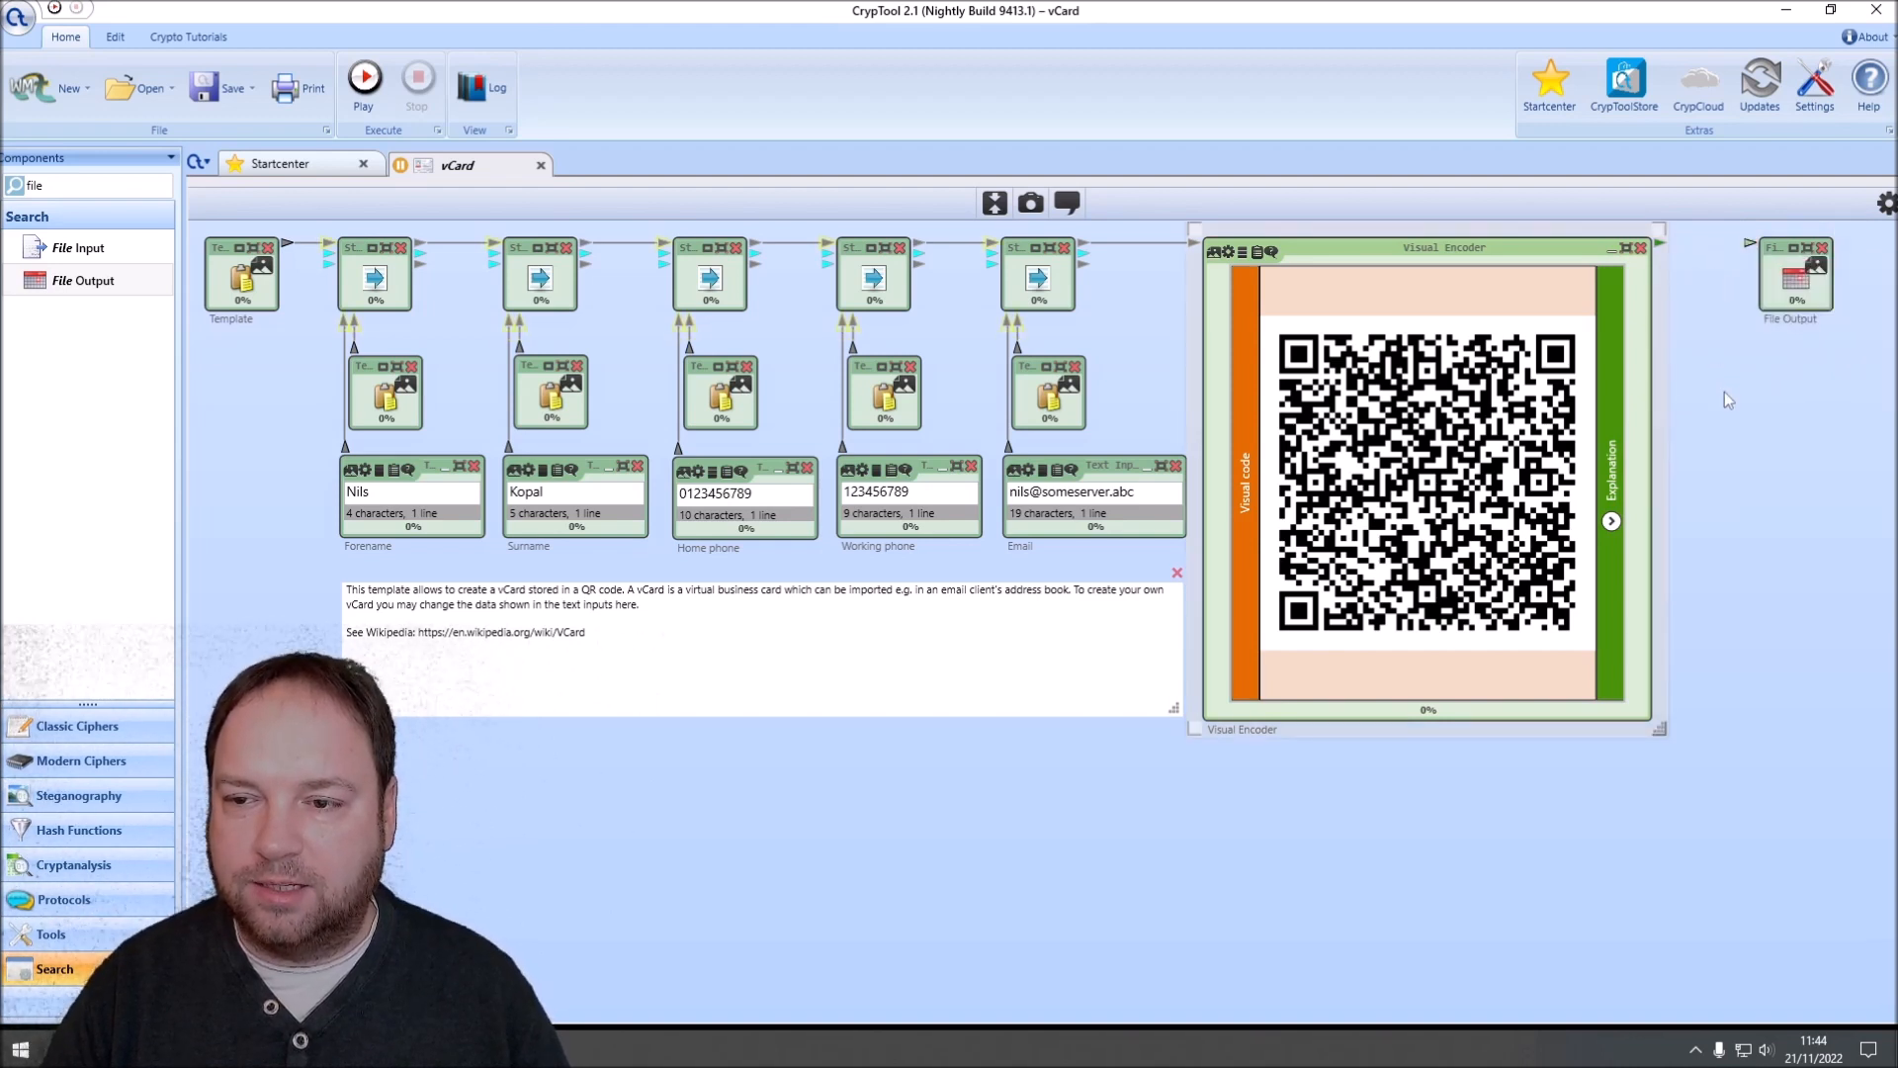
double_click(100, 183)
type("conv")
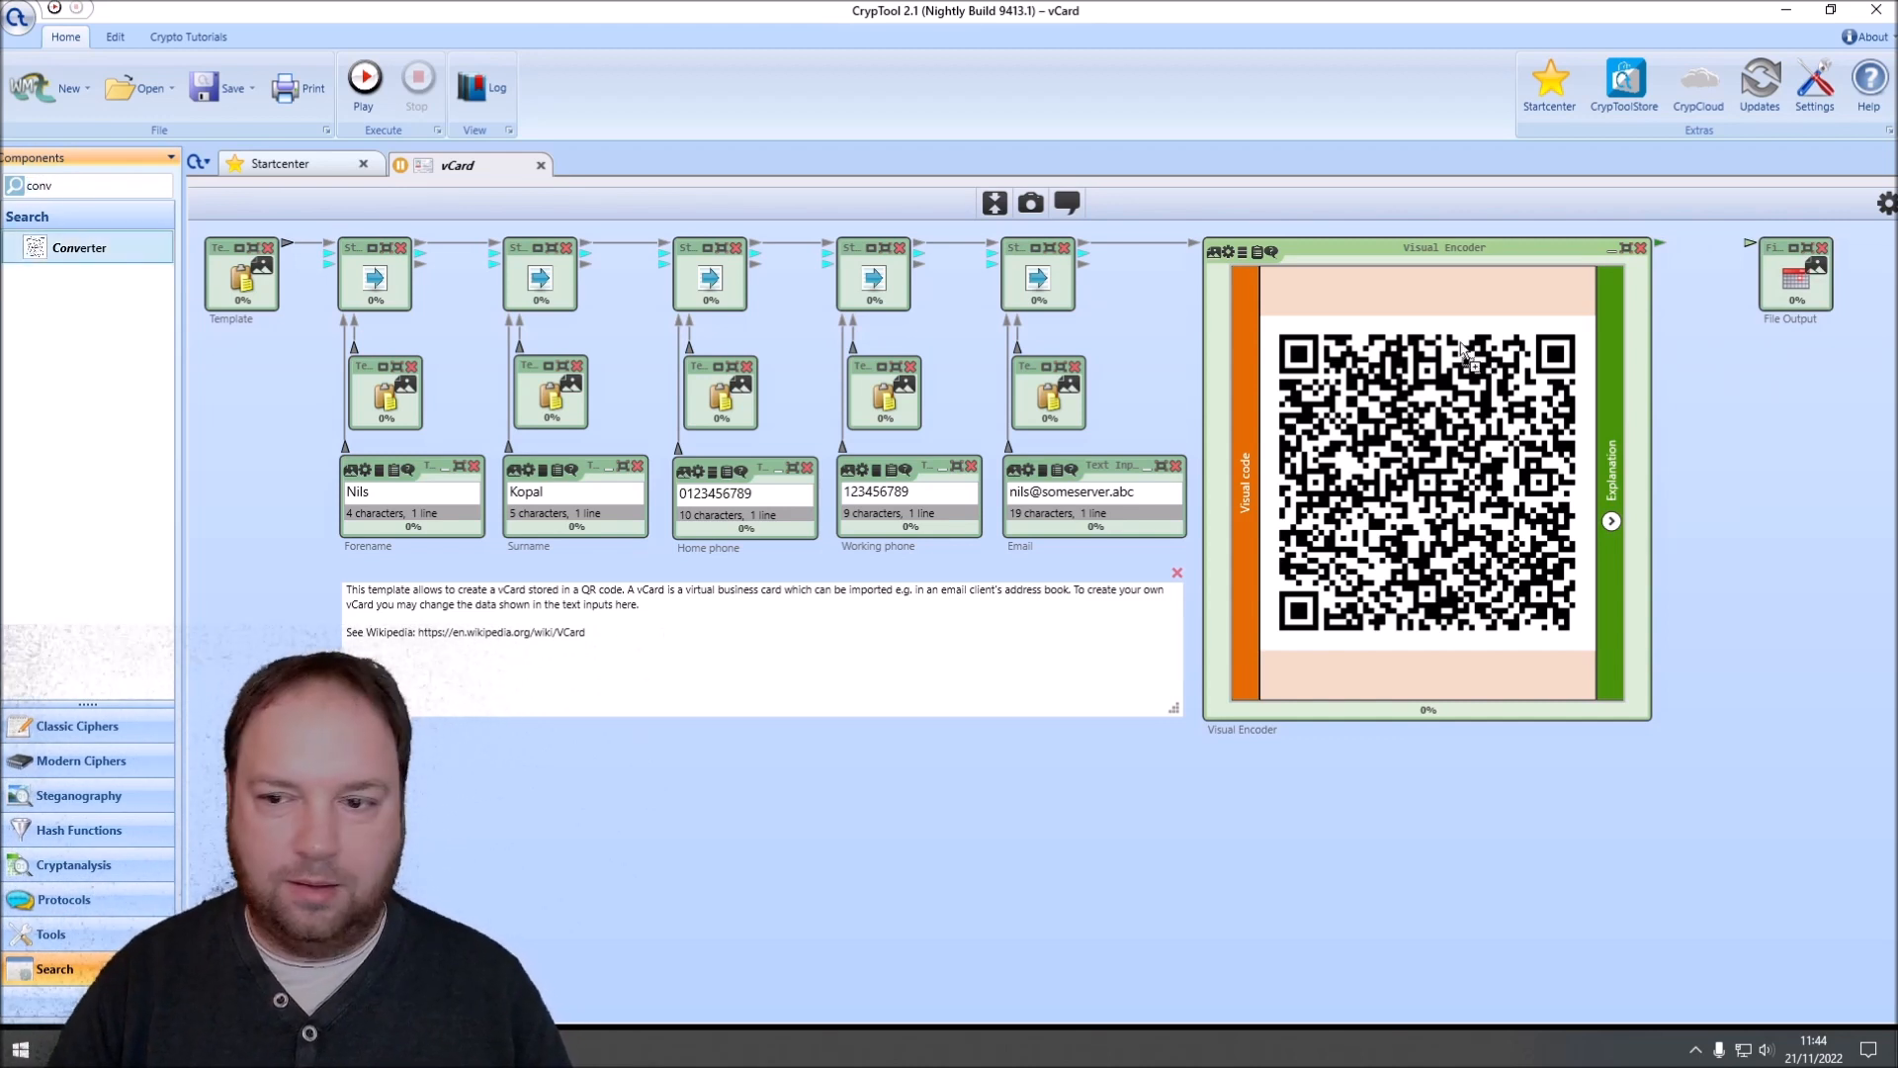
left_click_drag(1464, 351, 1738, 409)
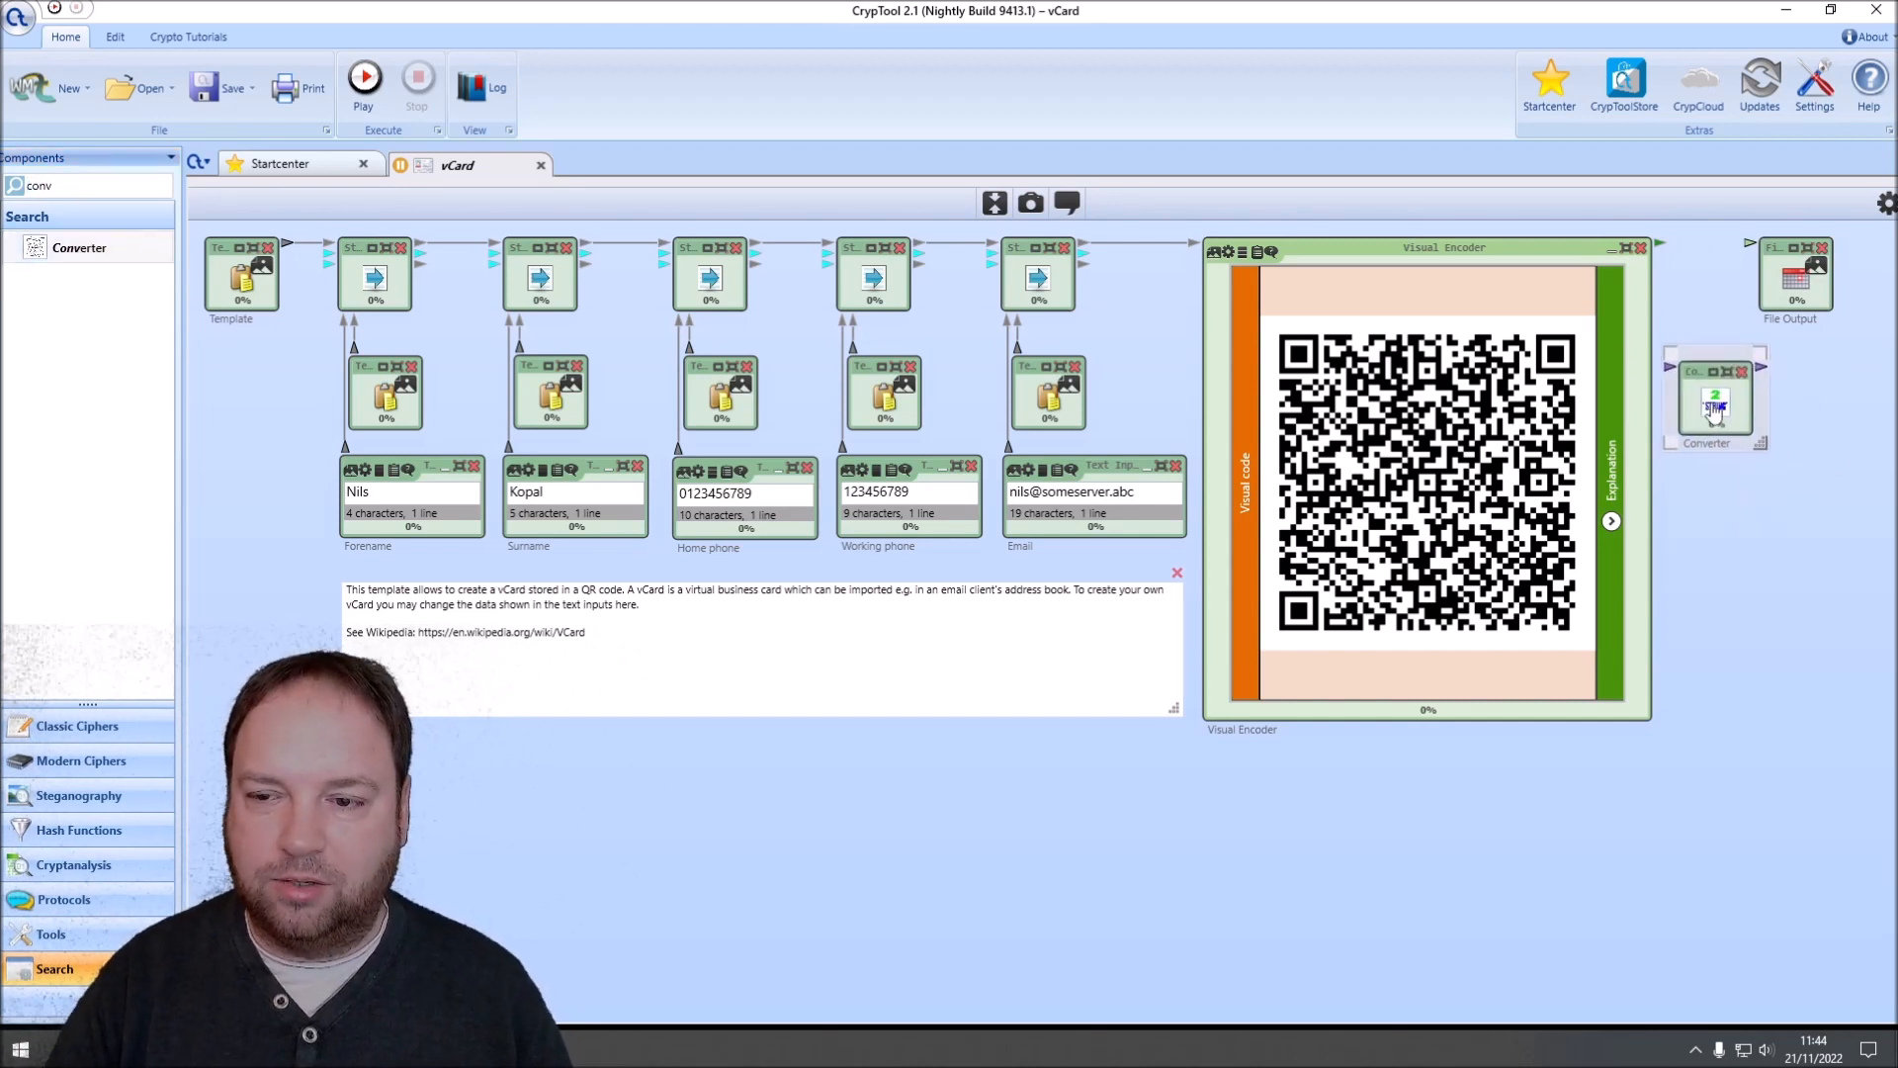
Step: Set the Converter's target data type to CrypToolstream and close its parameter settings
left_click(1886, 203)
left_click(1784, 359)
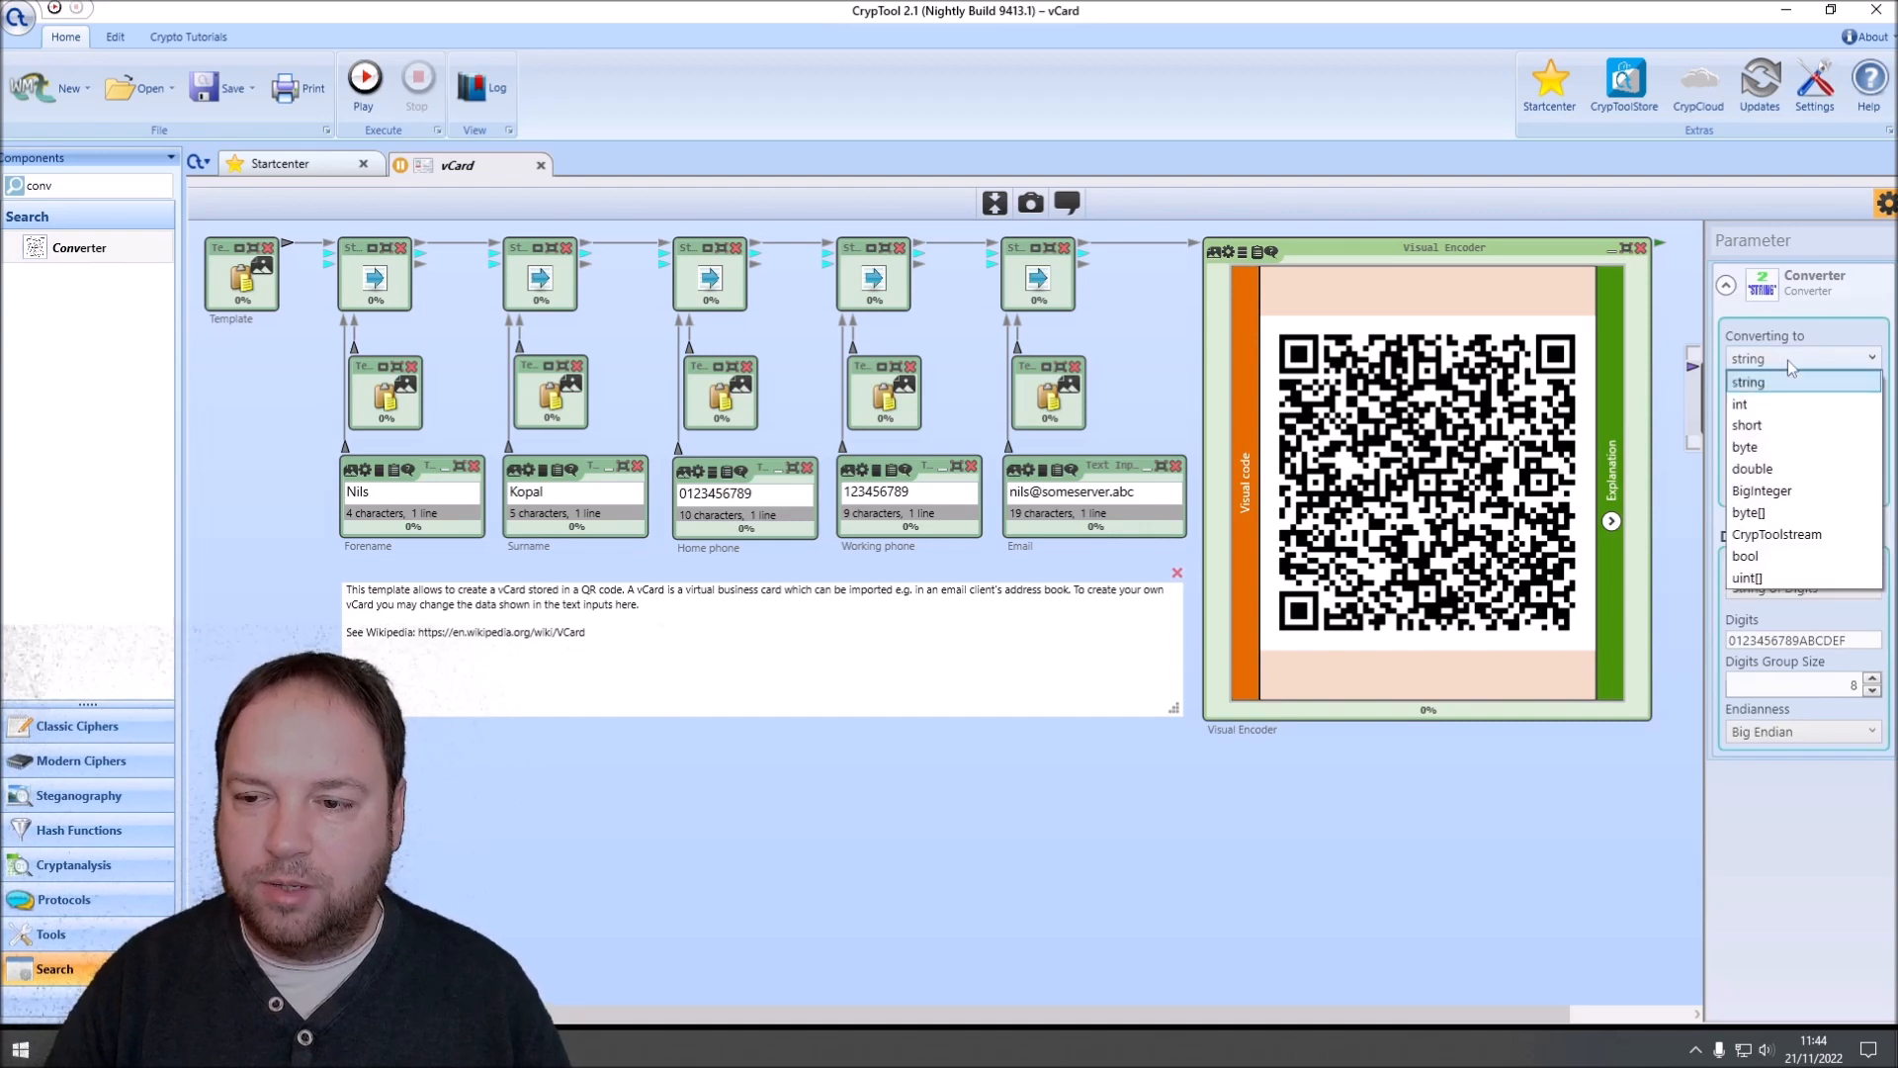
left_click(1792, 542)
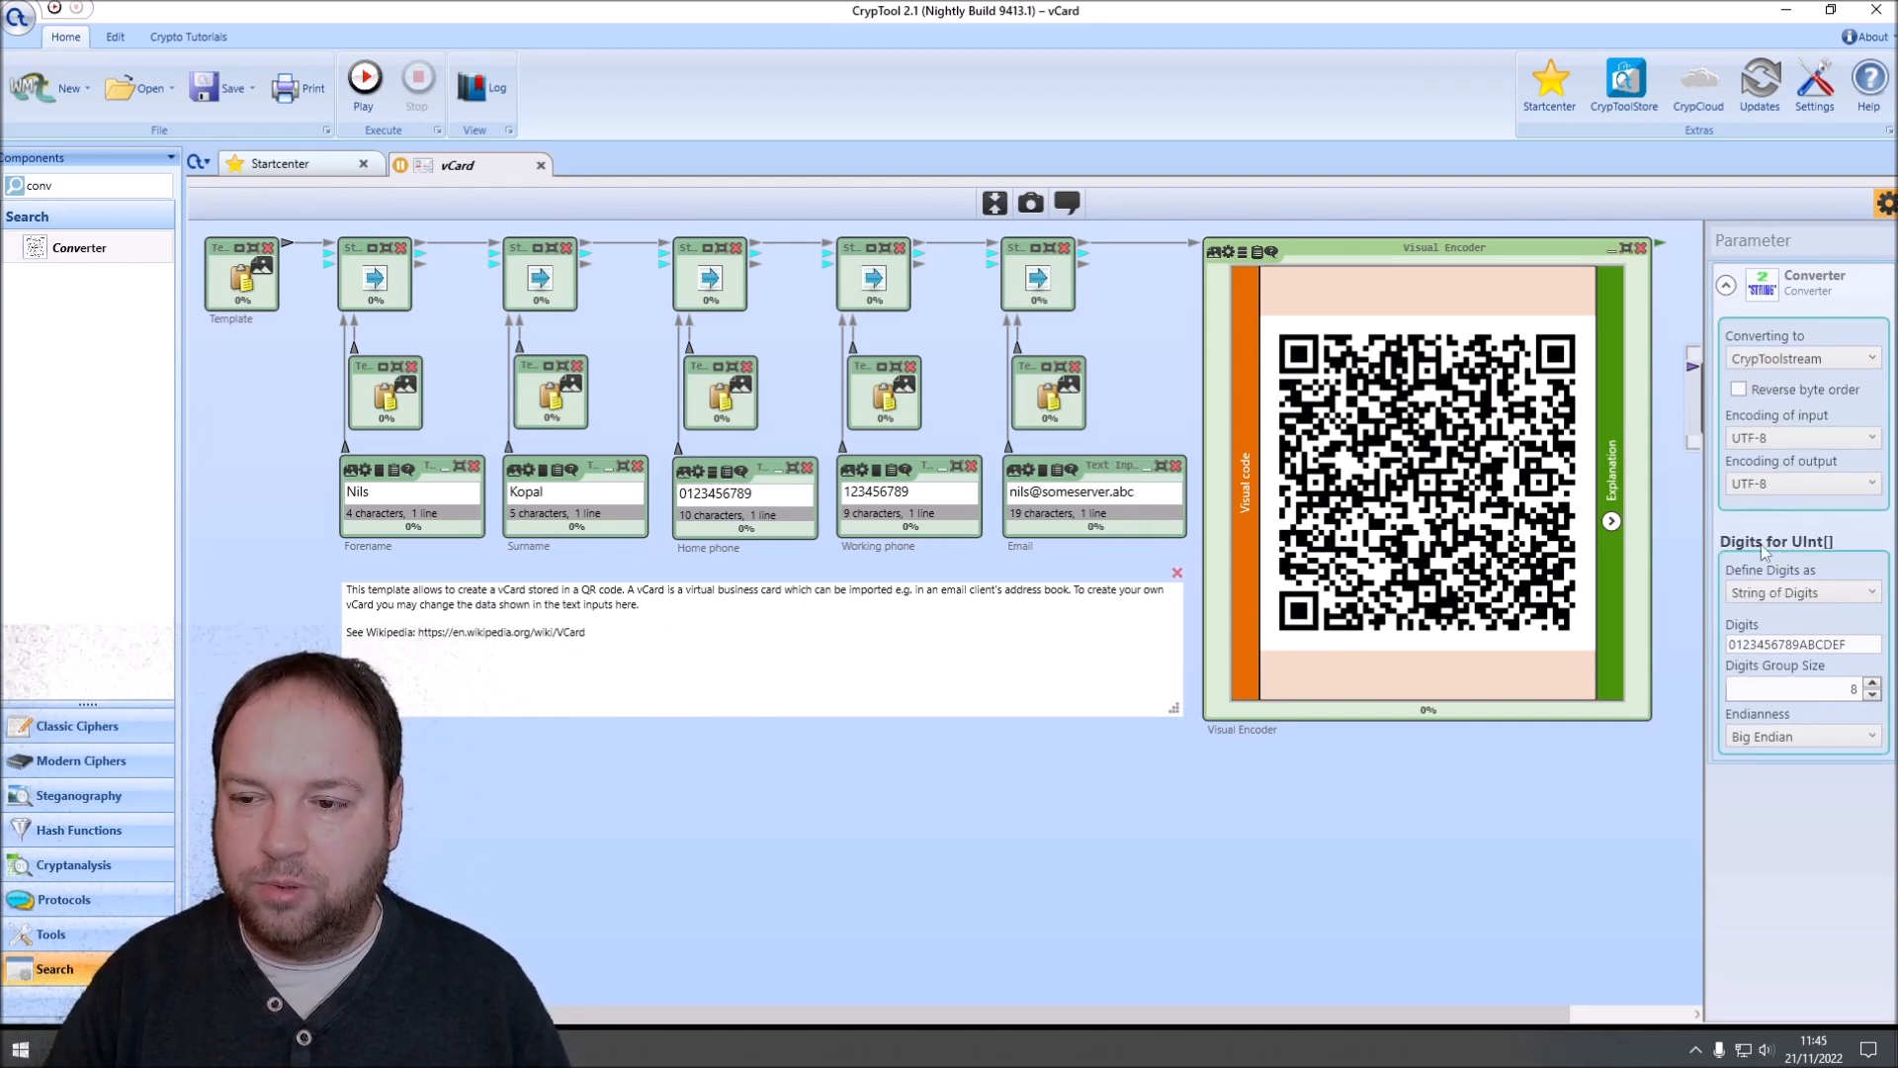
left_click(1884, 207)
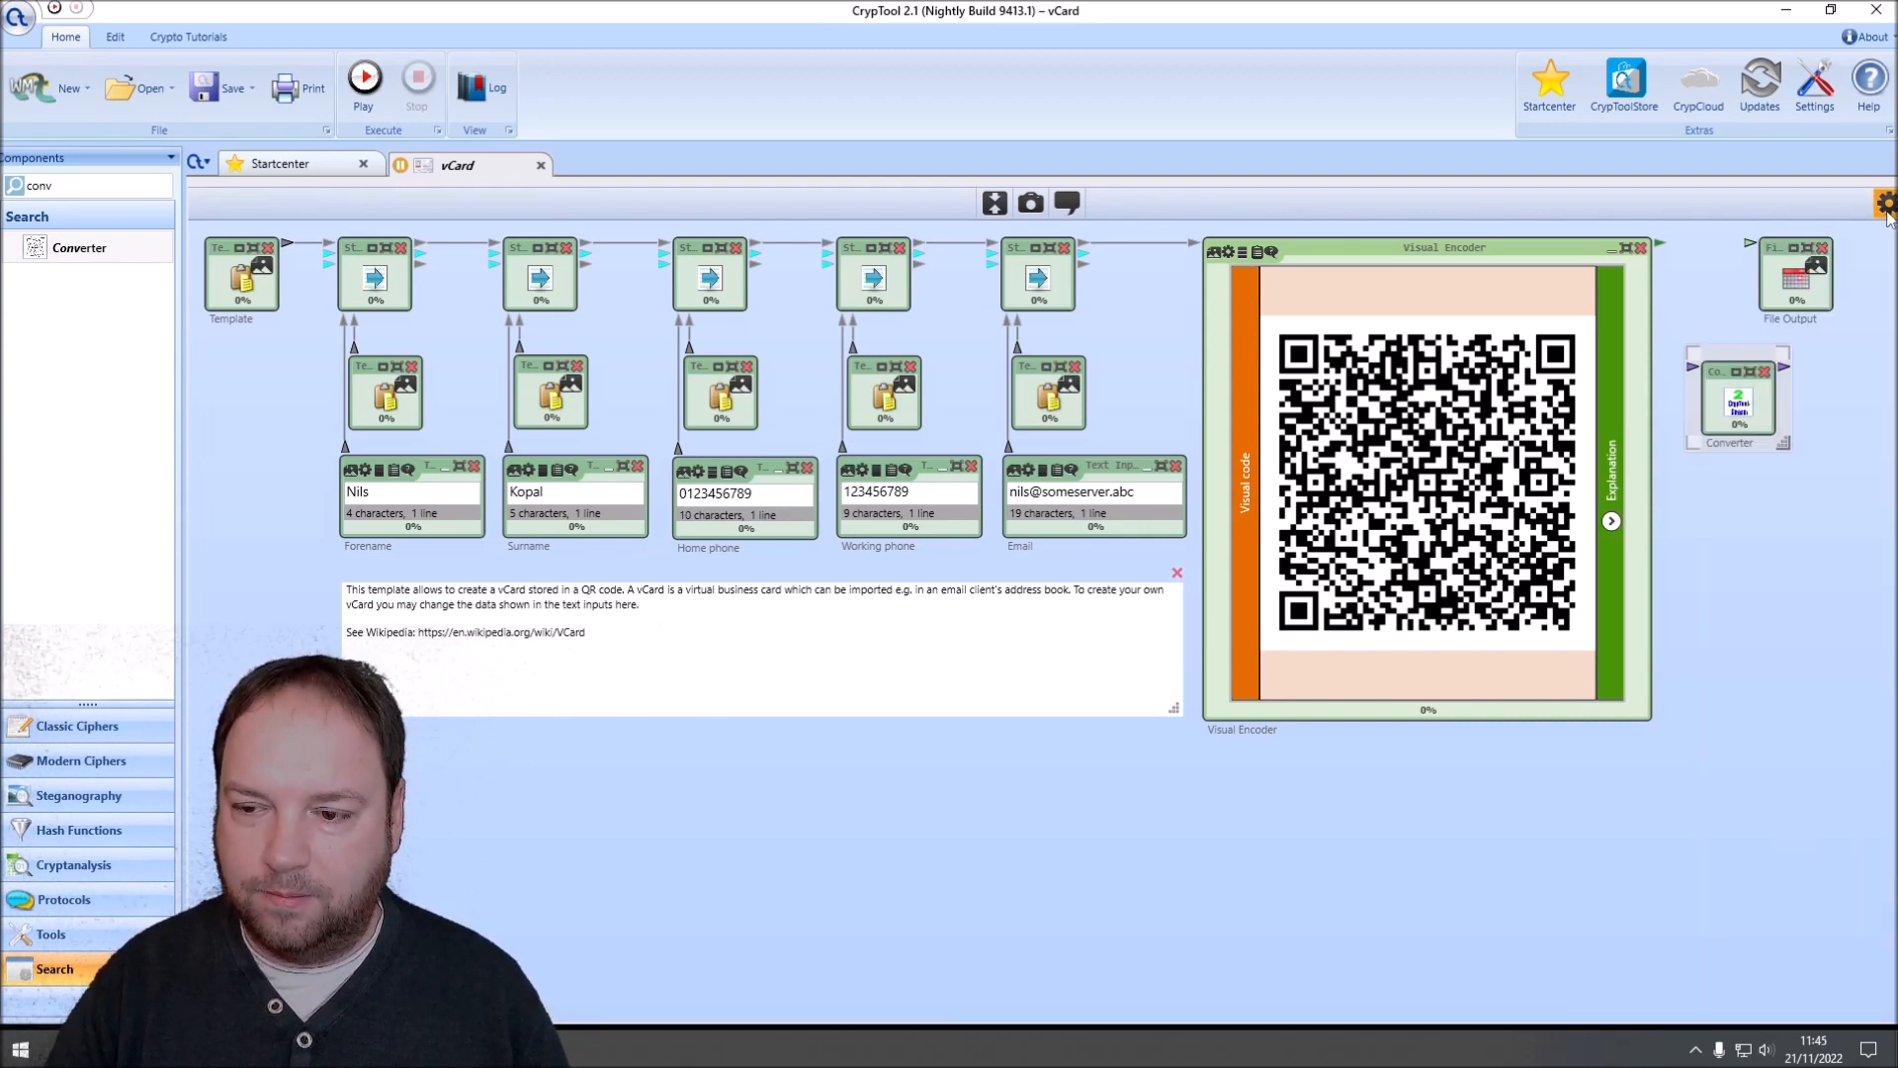
Step: Connect the Visual Encoder's output through the Converter to the File Output's stream input and clear the component search
left_click_drag(1661, 242, 1748, 244)
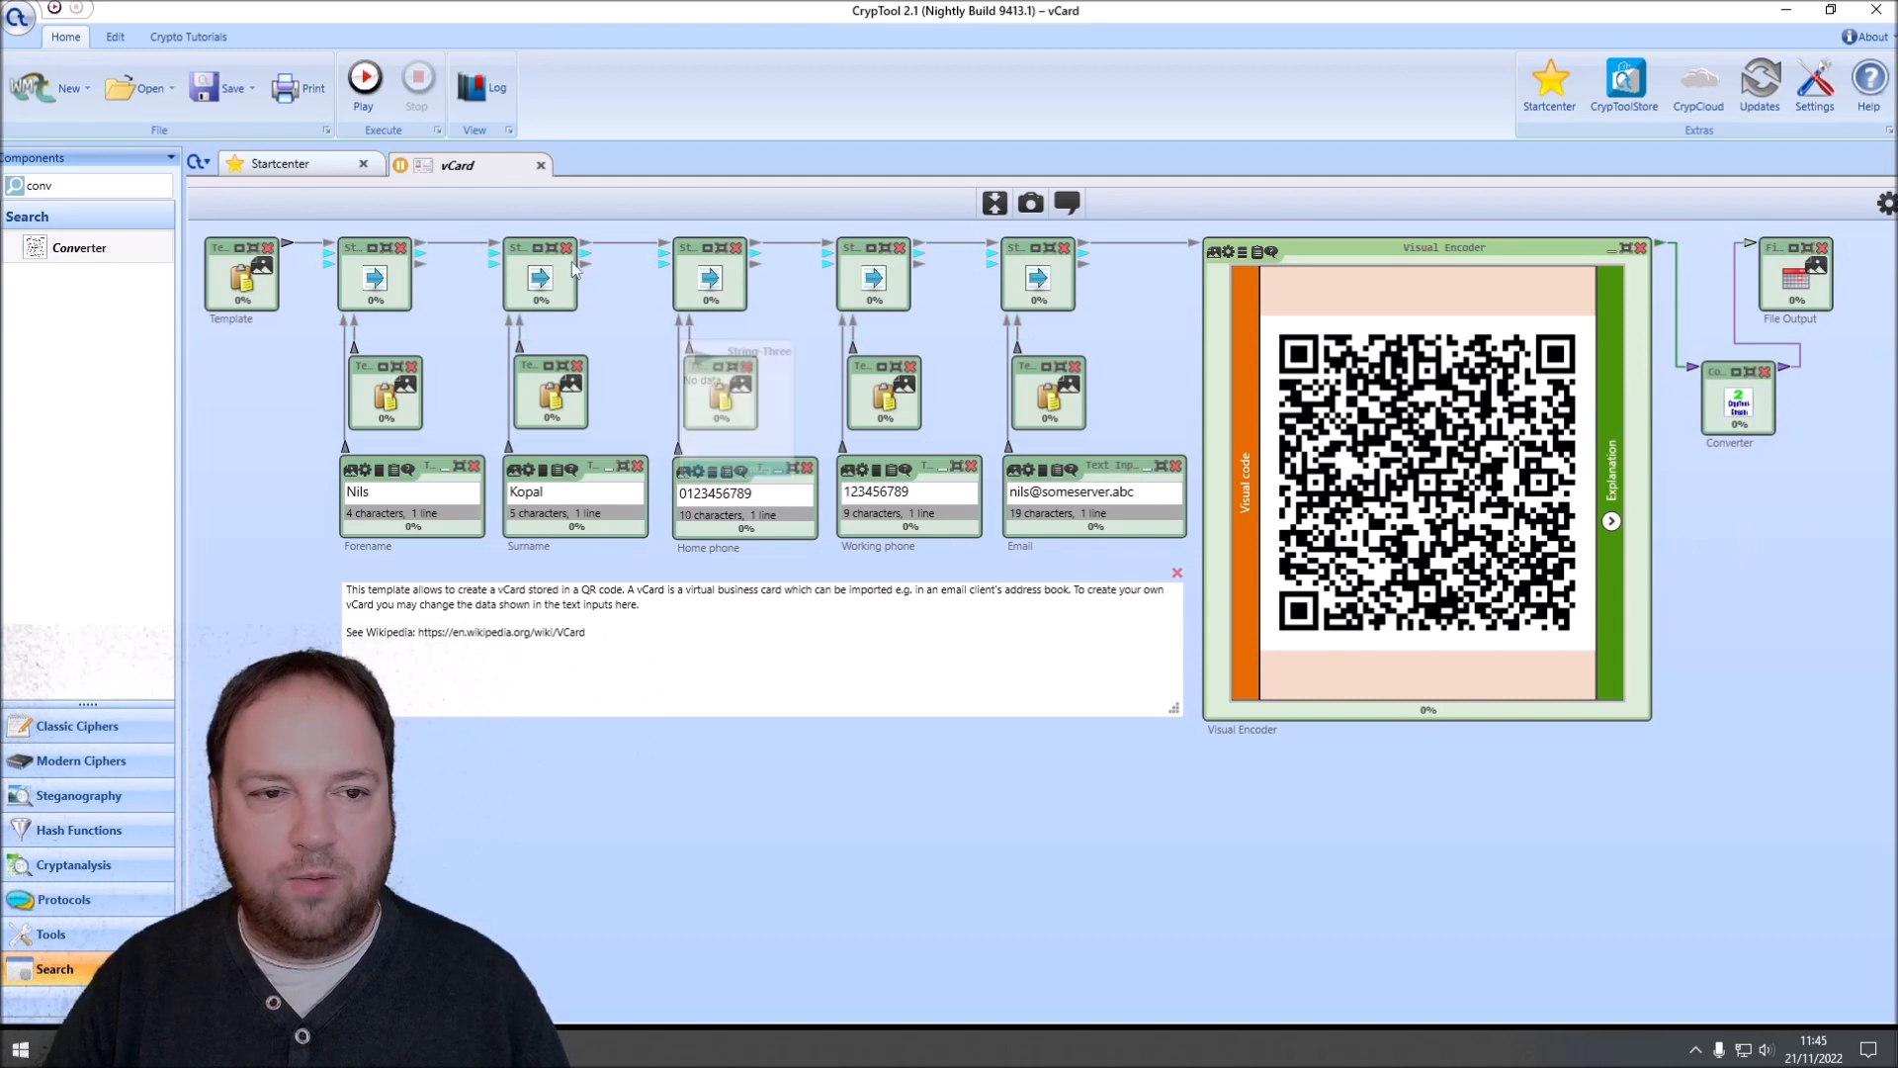
left_click(99, 188)
key("BackSpace")
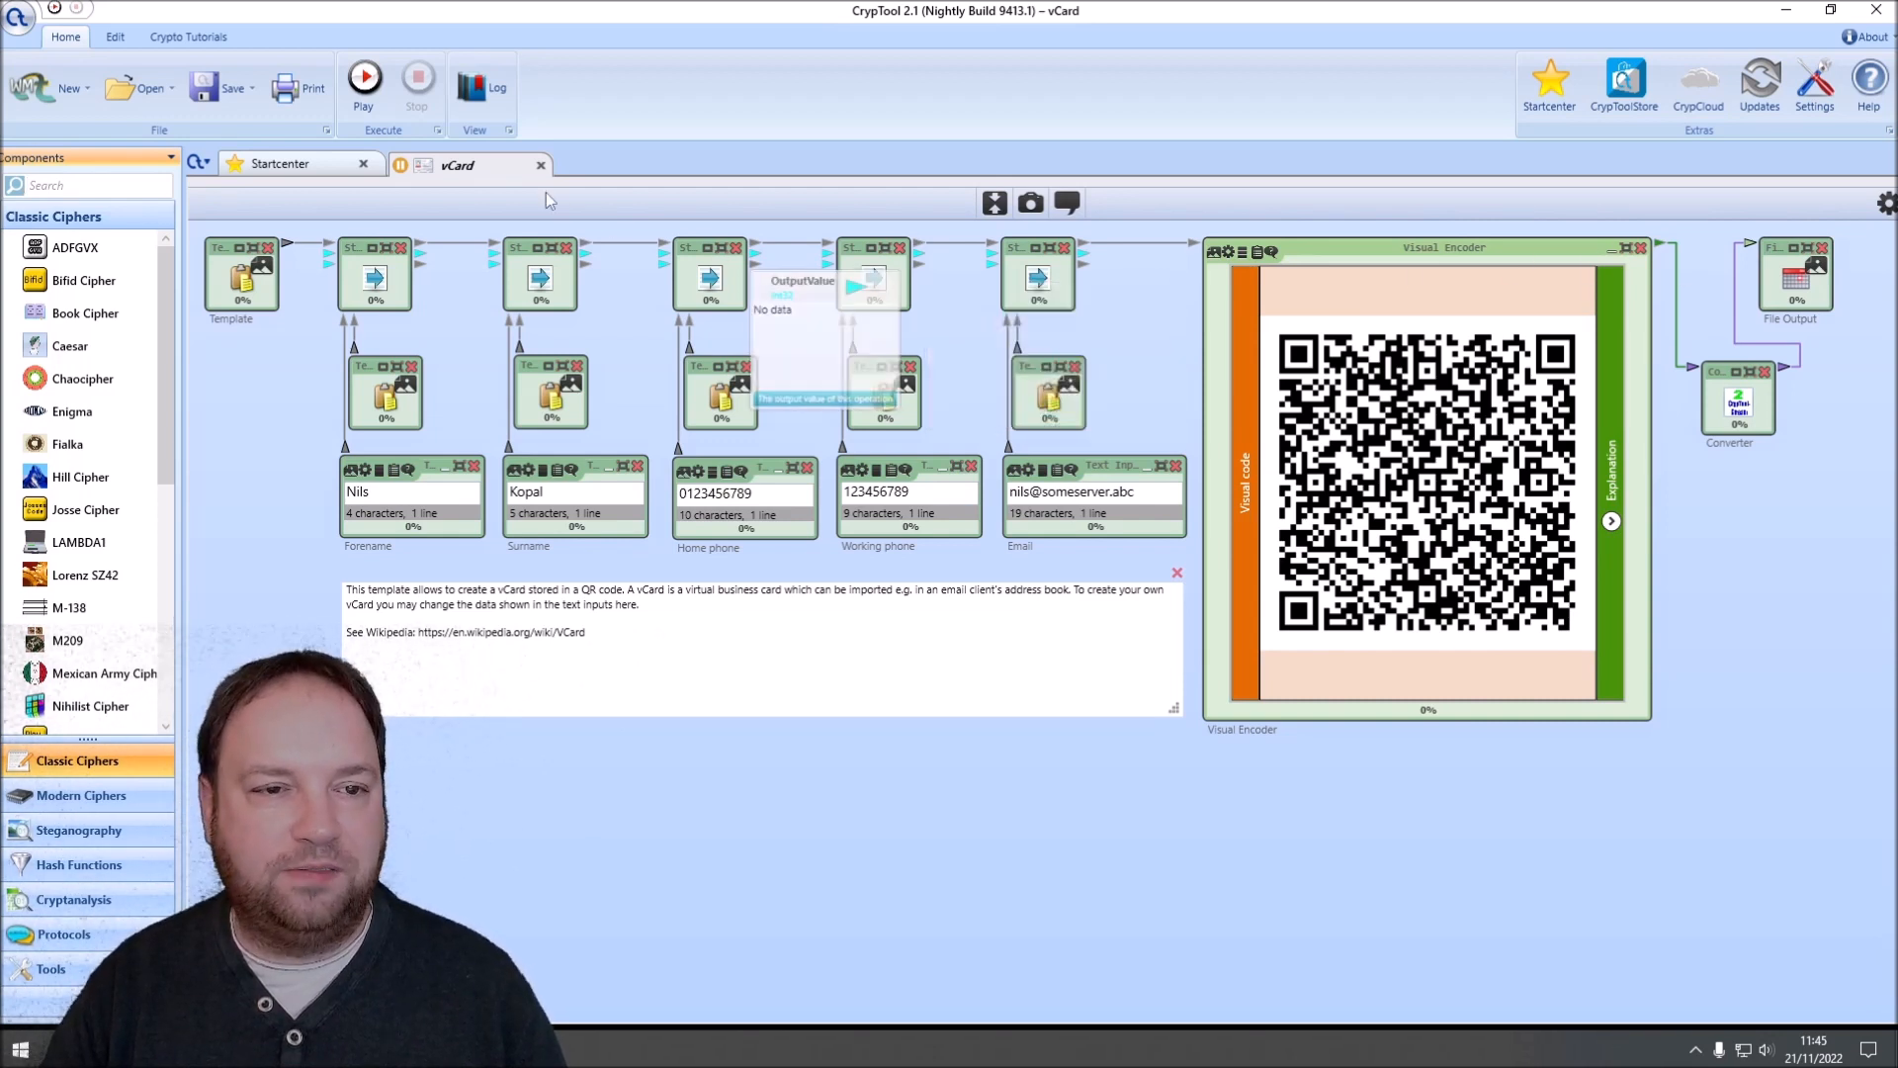
Step: Run the workspace to write the QR code to the output file and stop the execution
left_click(363, 85)
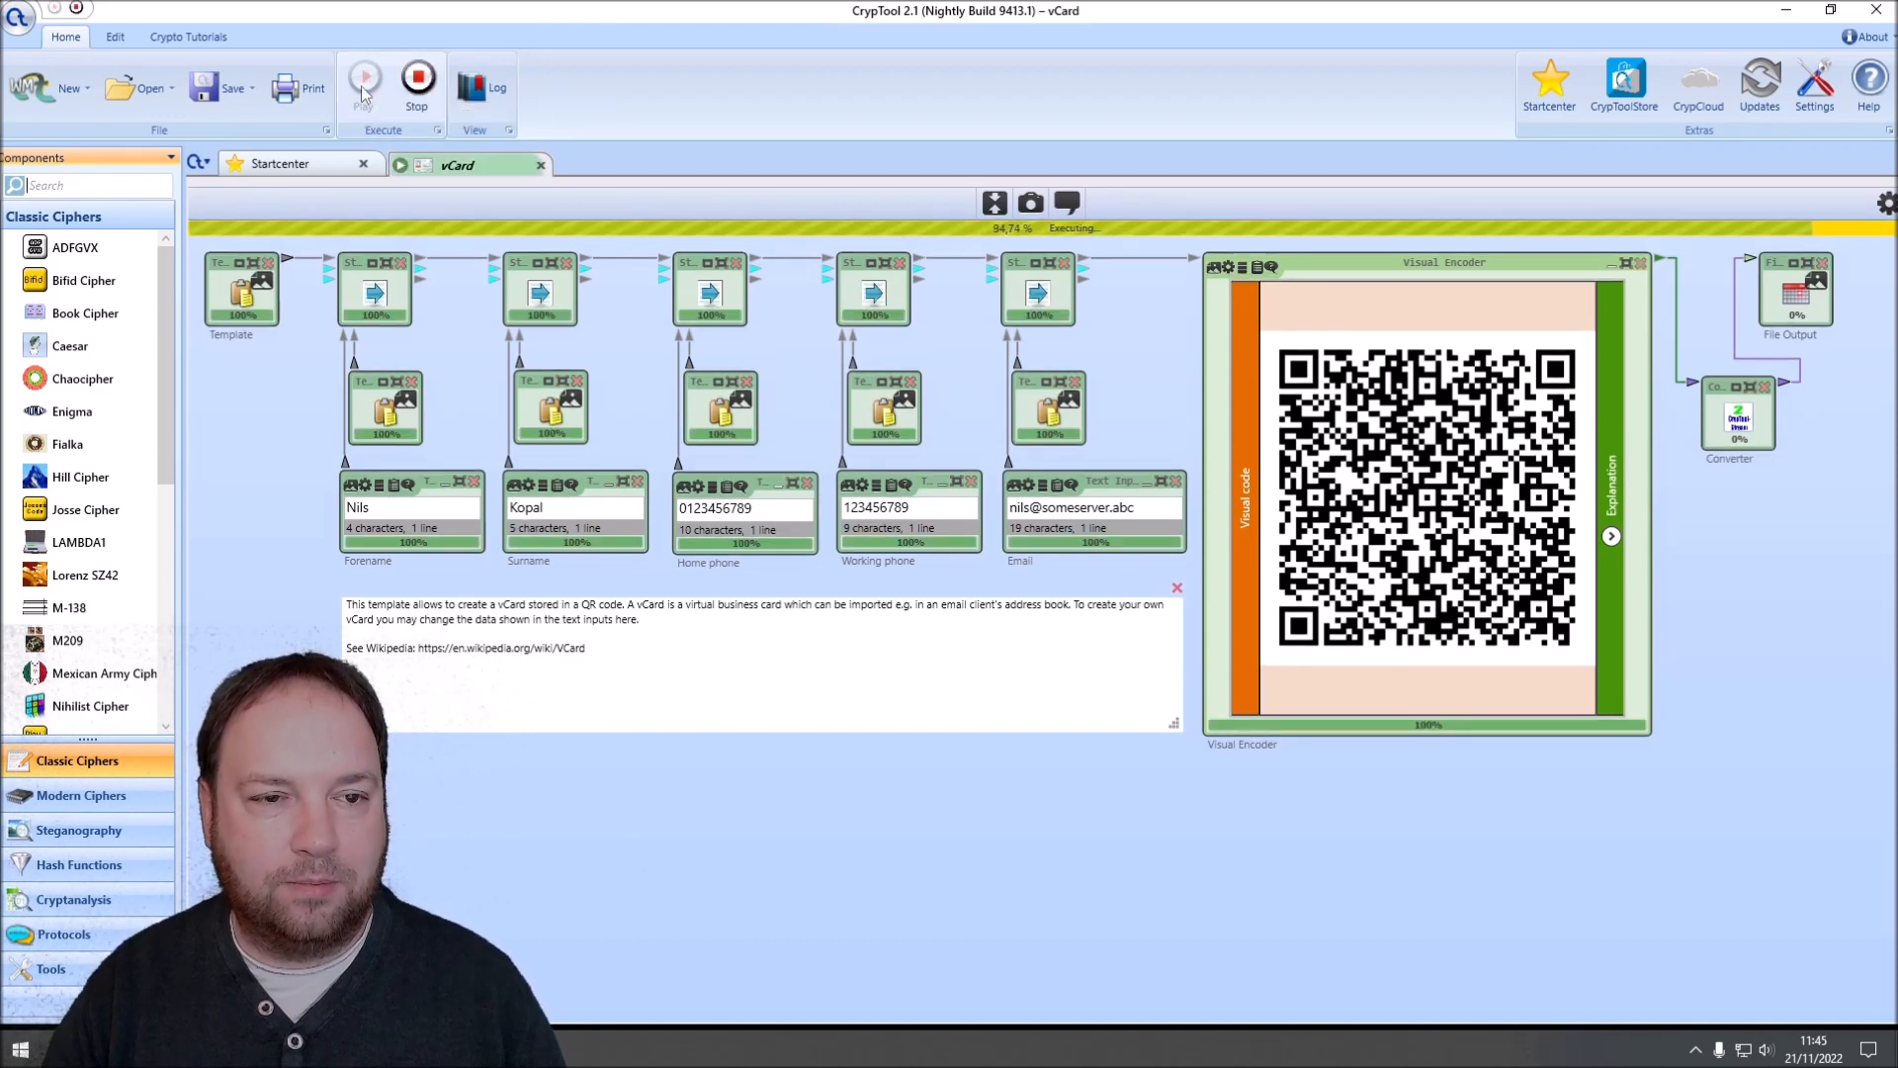
left_click(1788, 315)
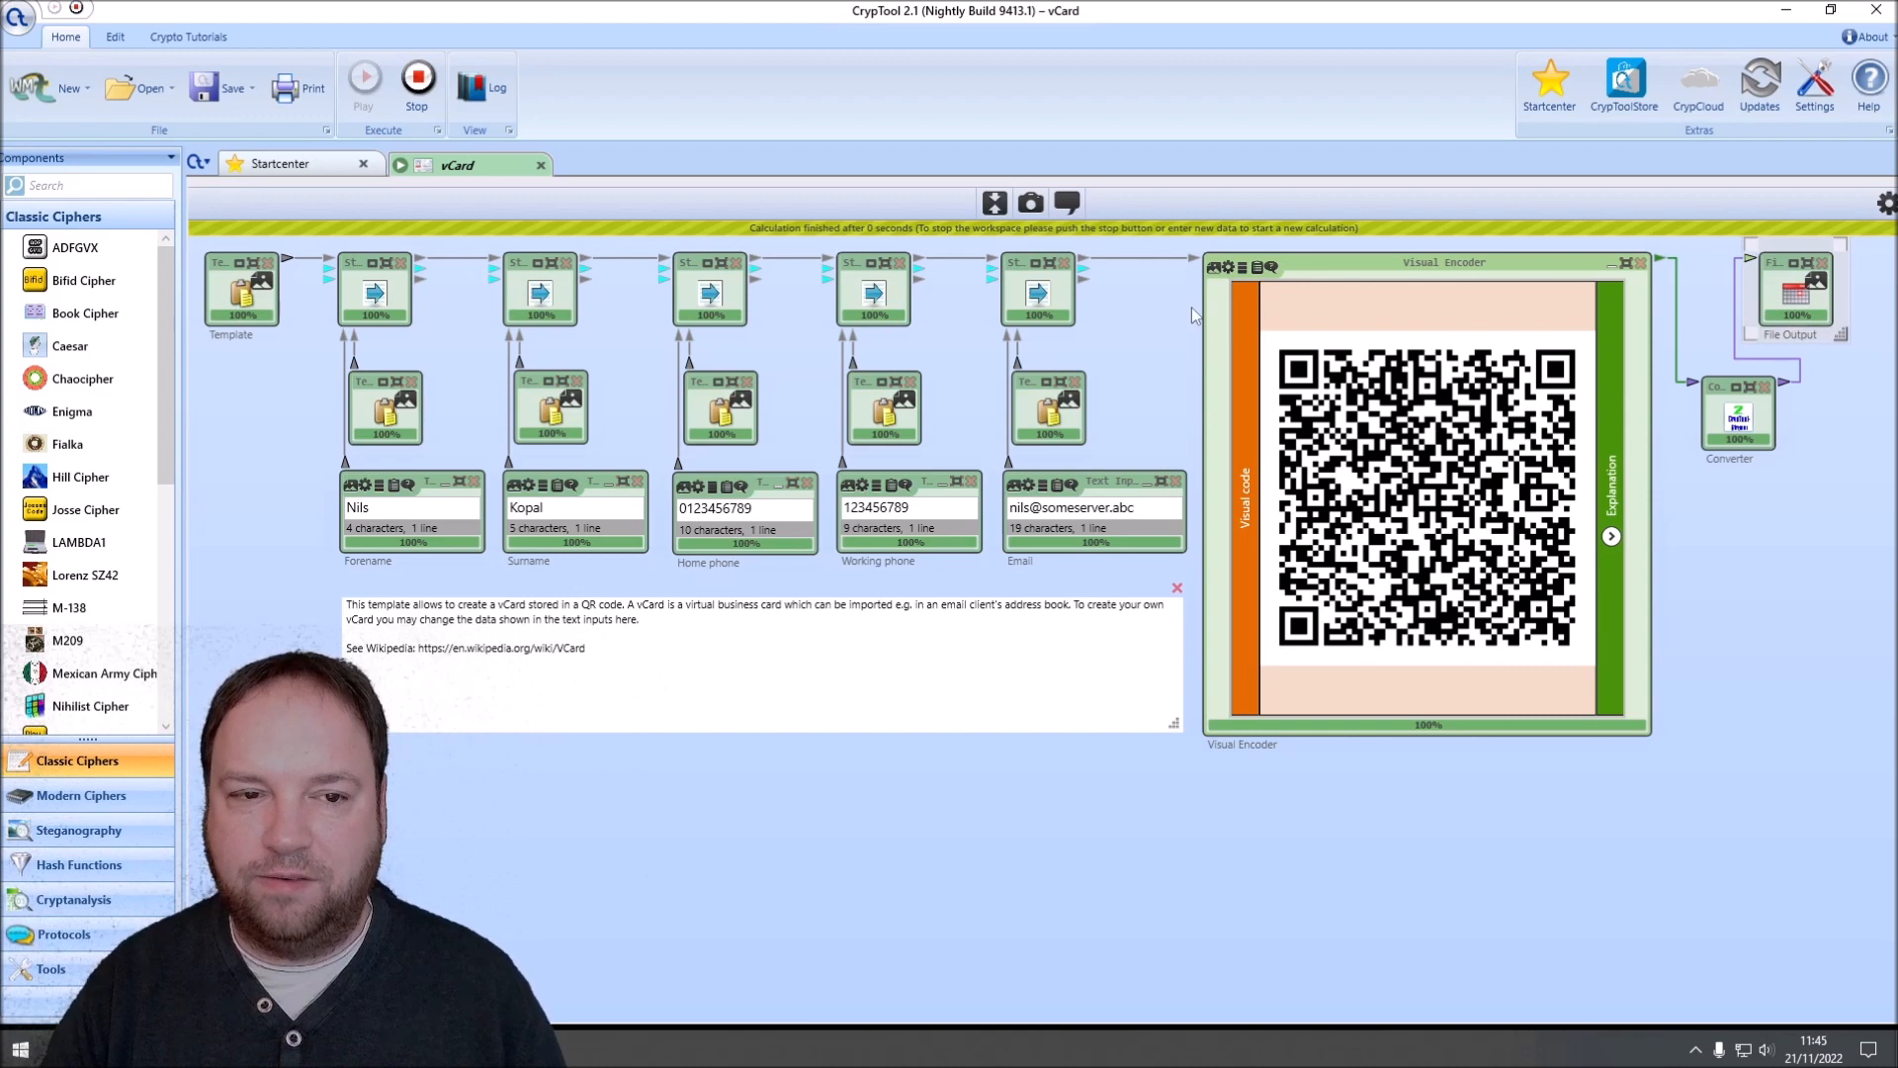
left_click(420, 103)
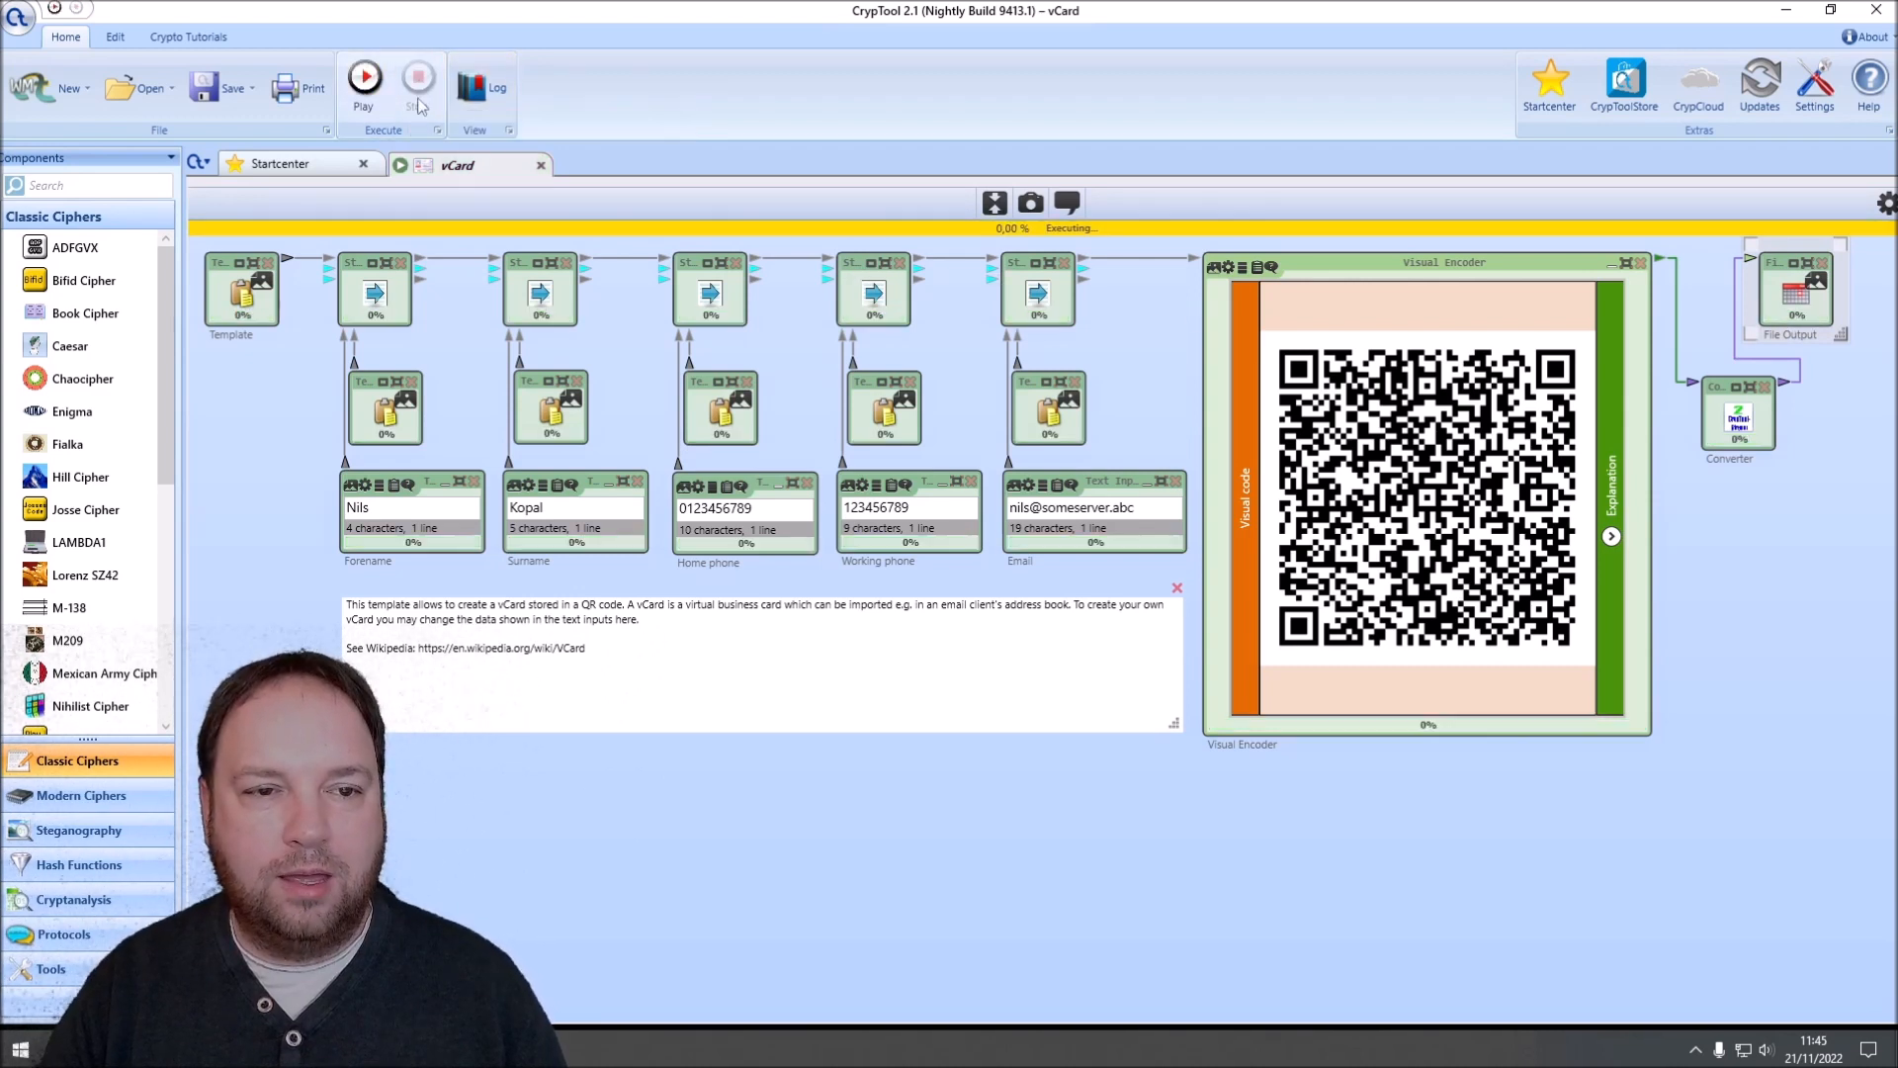
left_click(1706, 274)
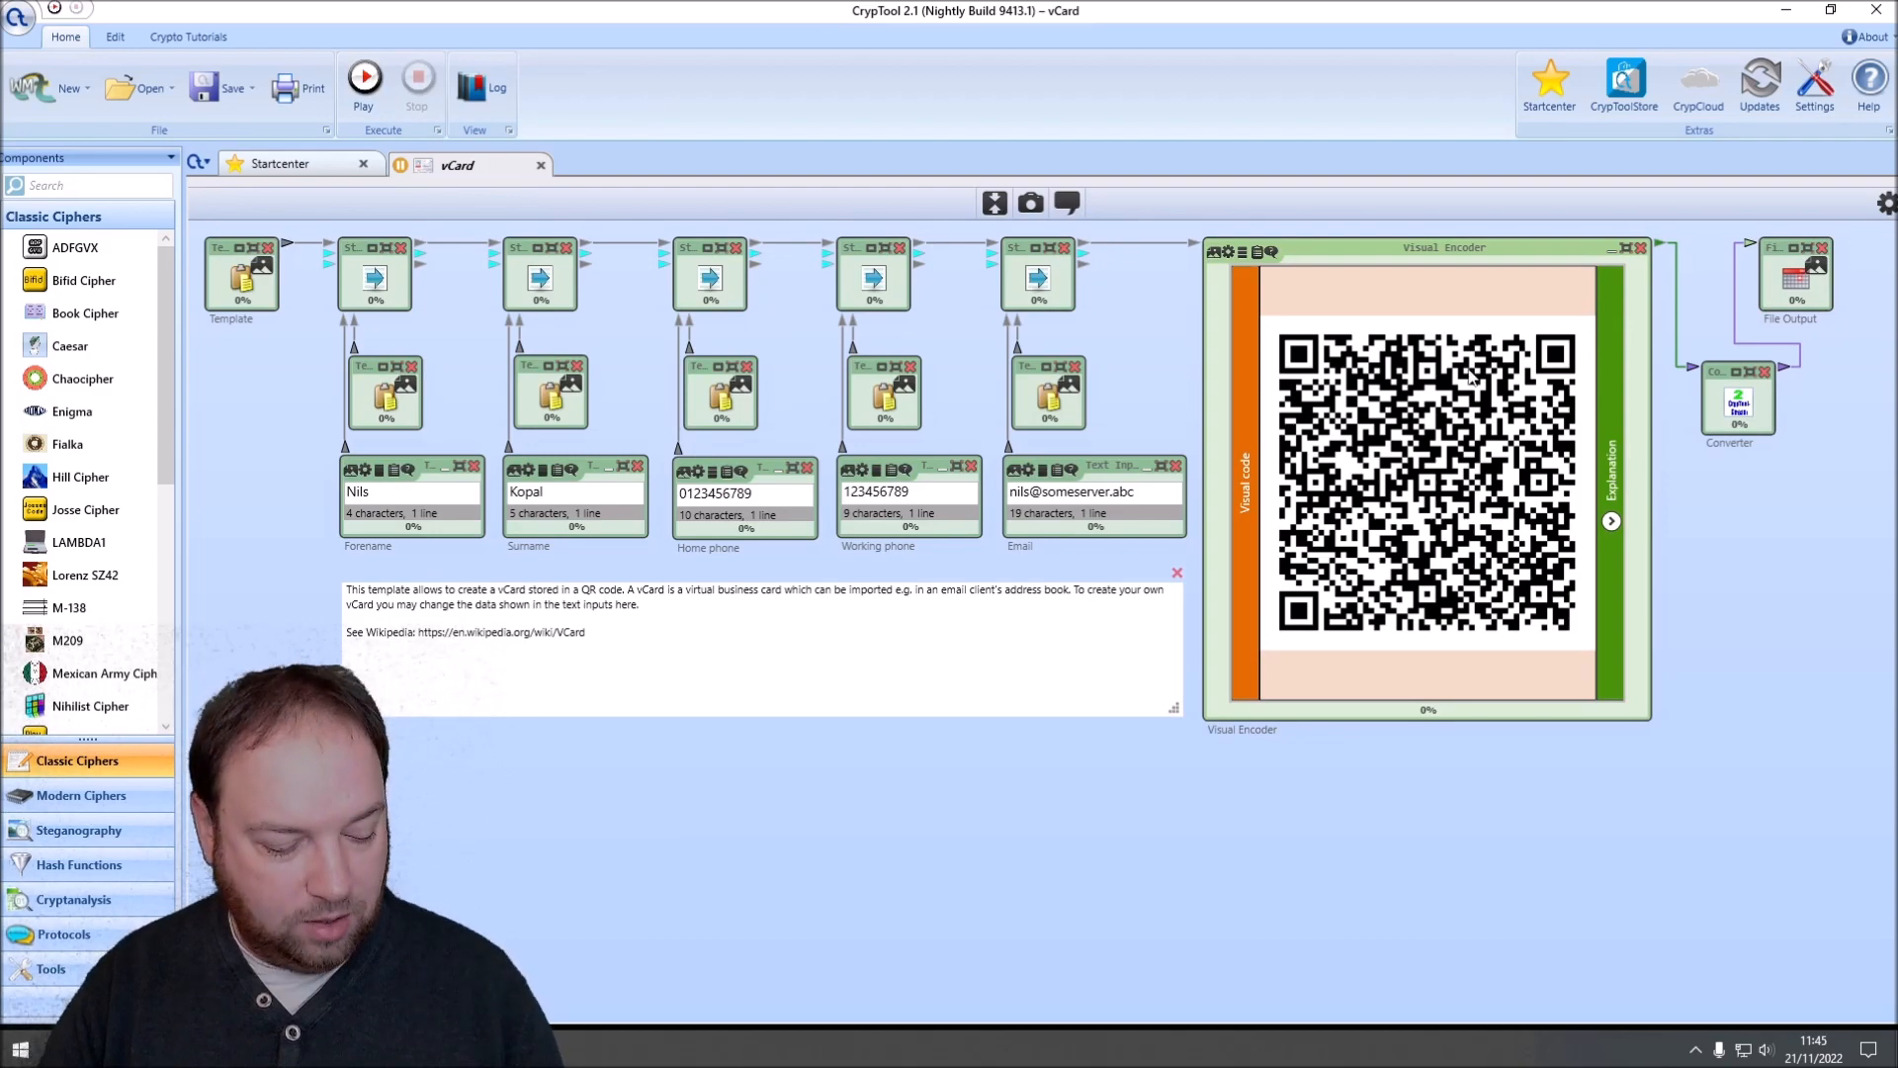
Step: Switch to the desktop, place the vCard.png icon below the VirtualBox shortcut, and open the image in Paint
key("super+d")
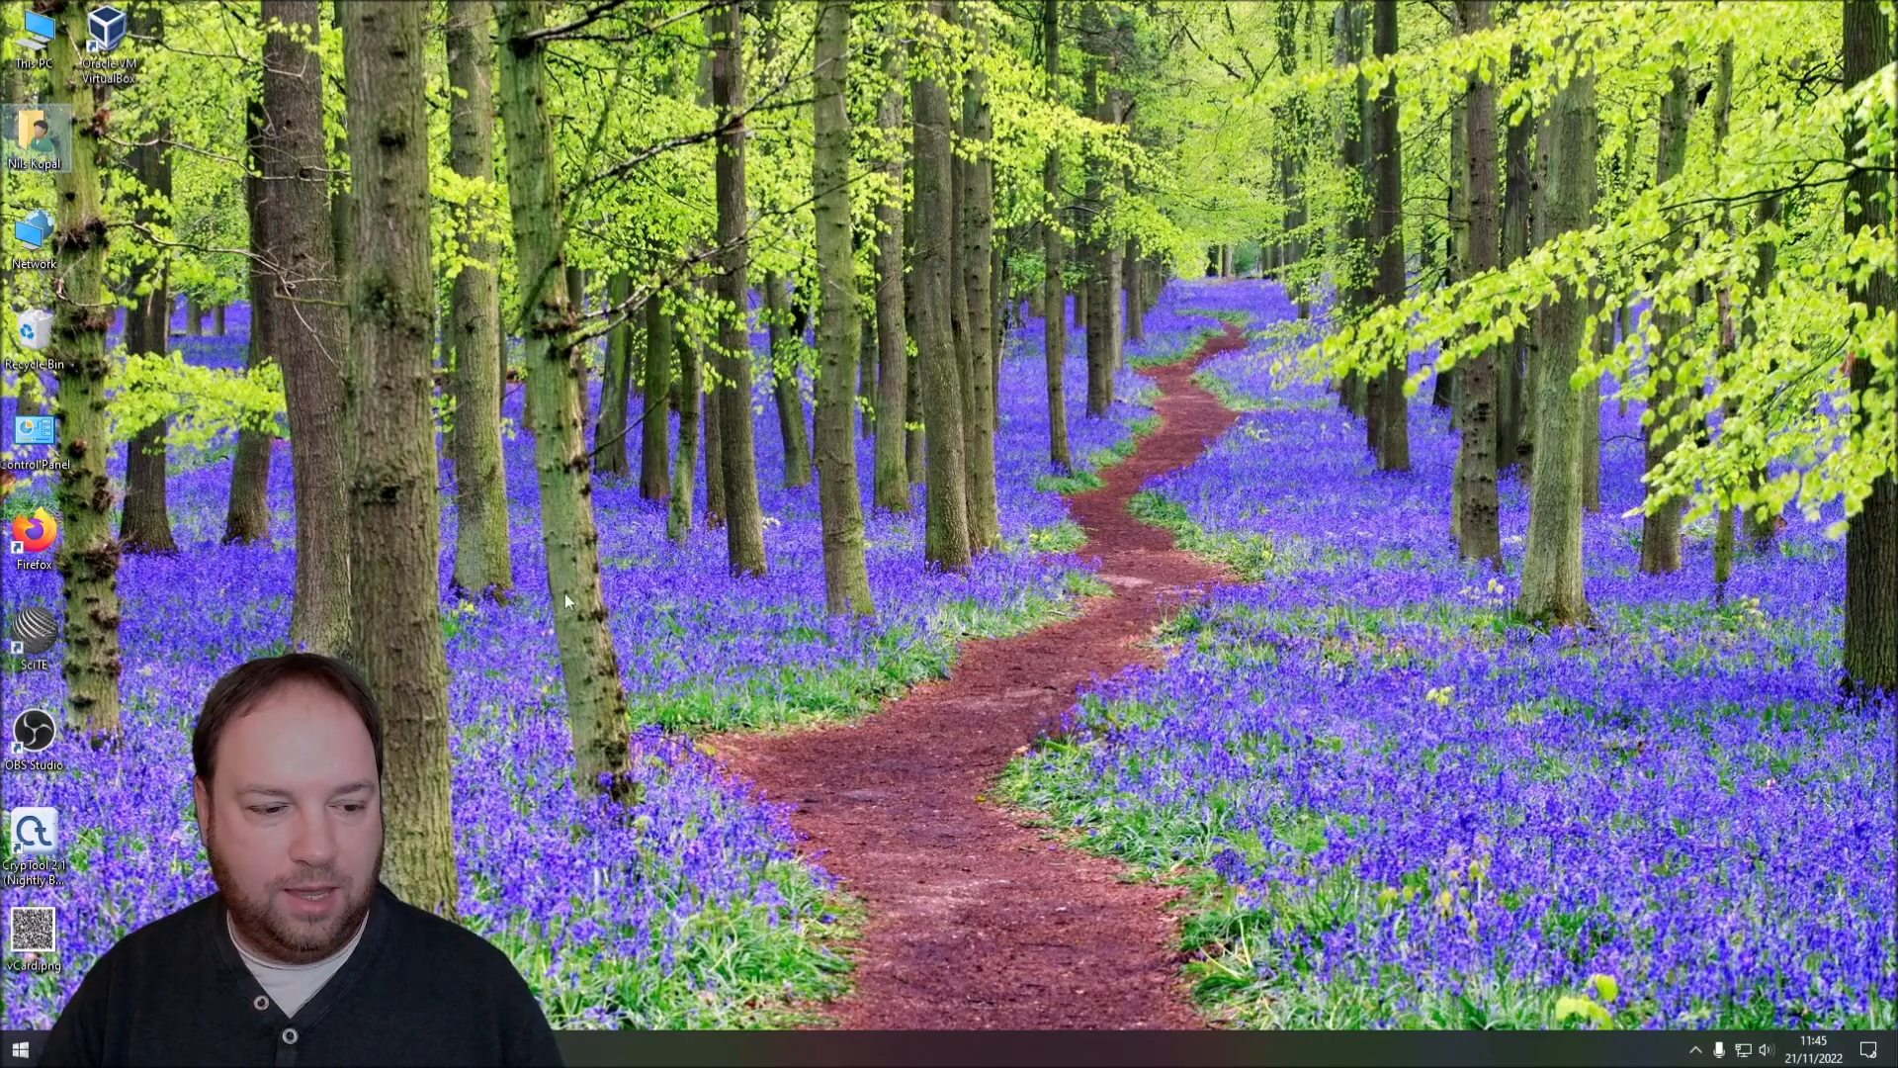
left_click_drag(35, 951, 109, 136)
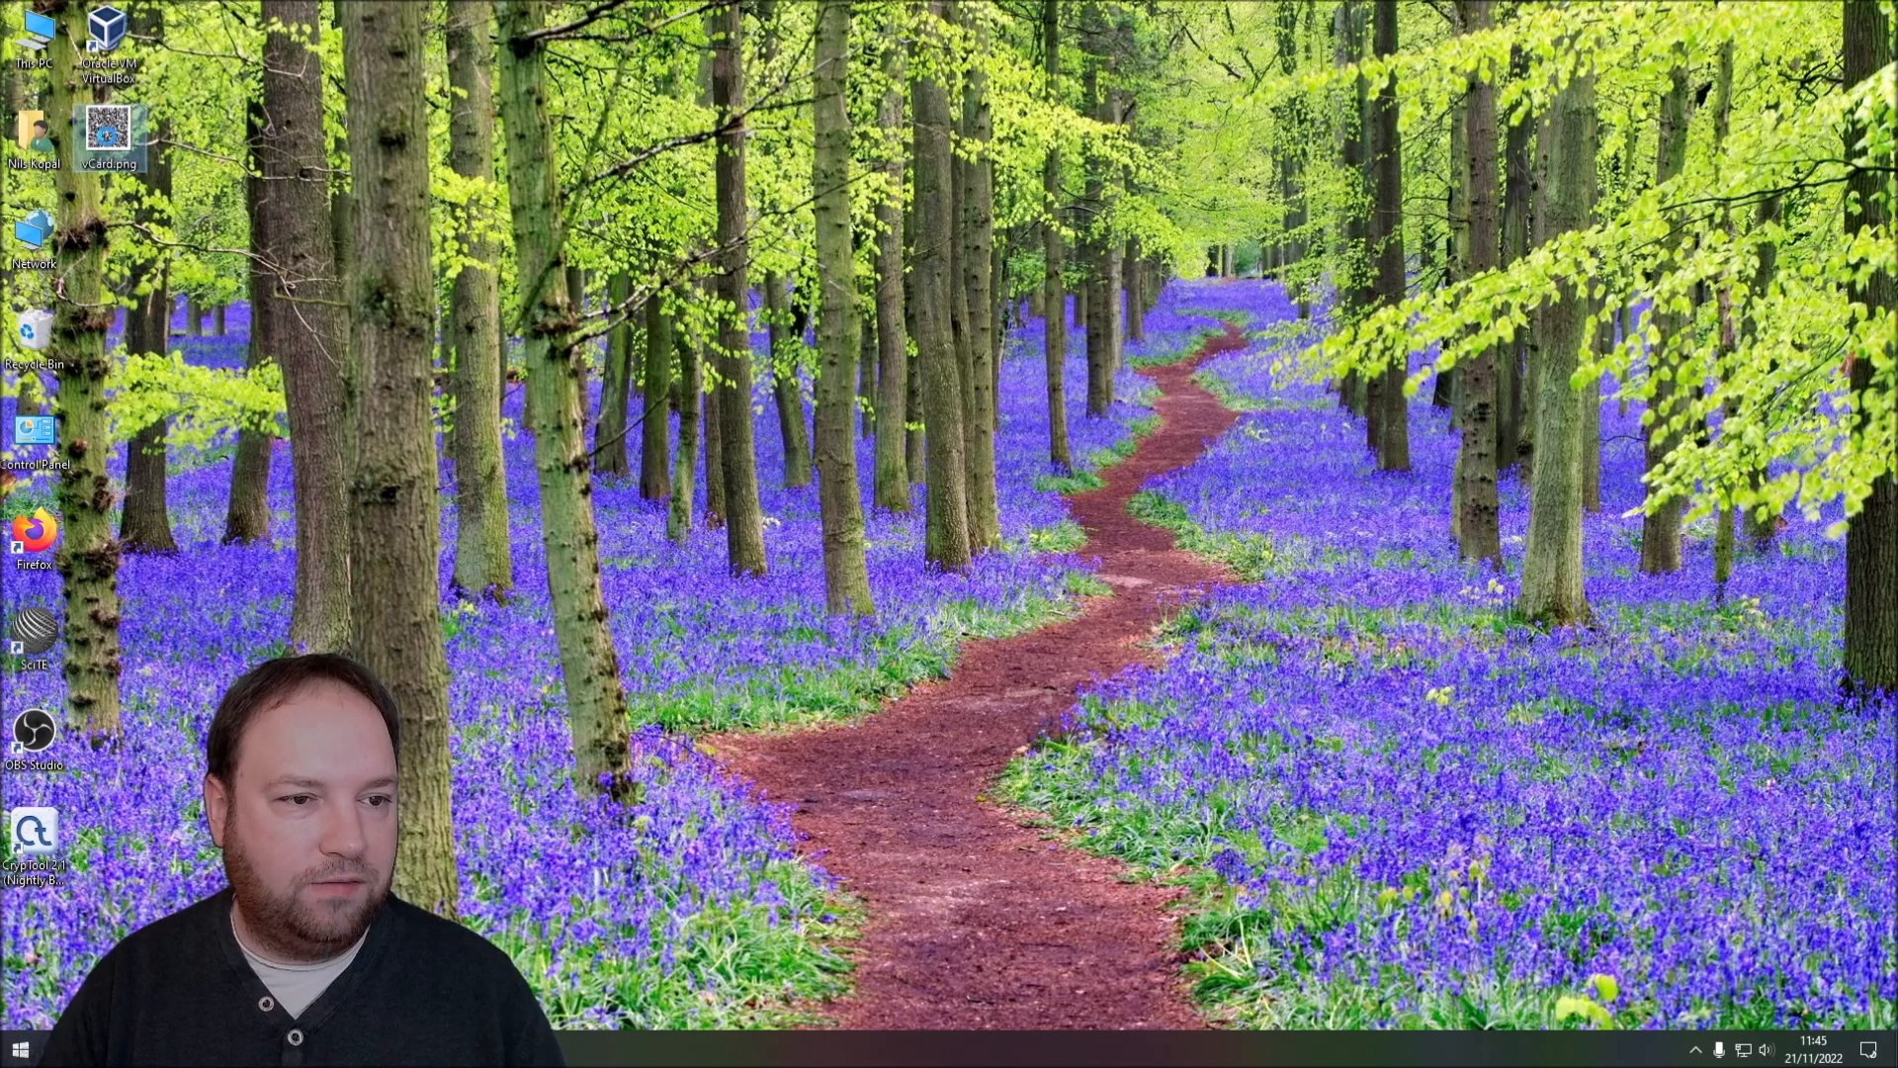
right_click(109, 141)
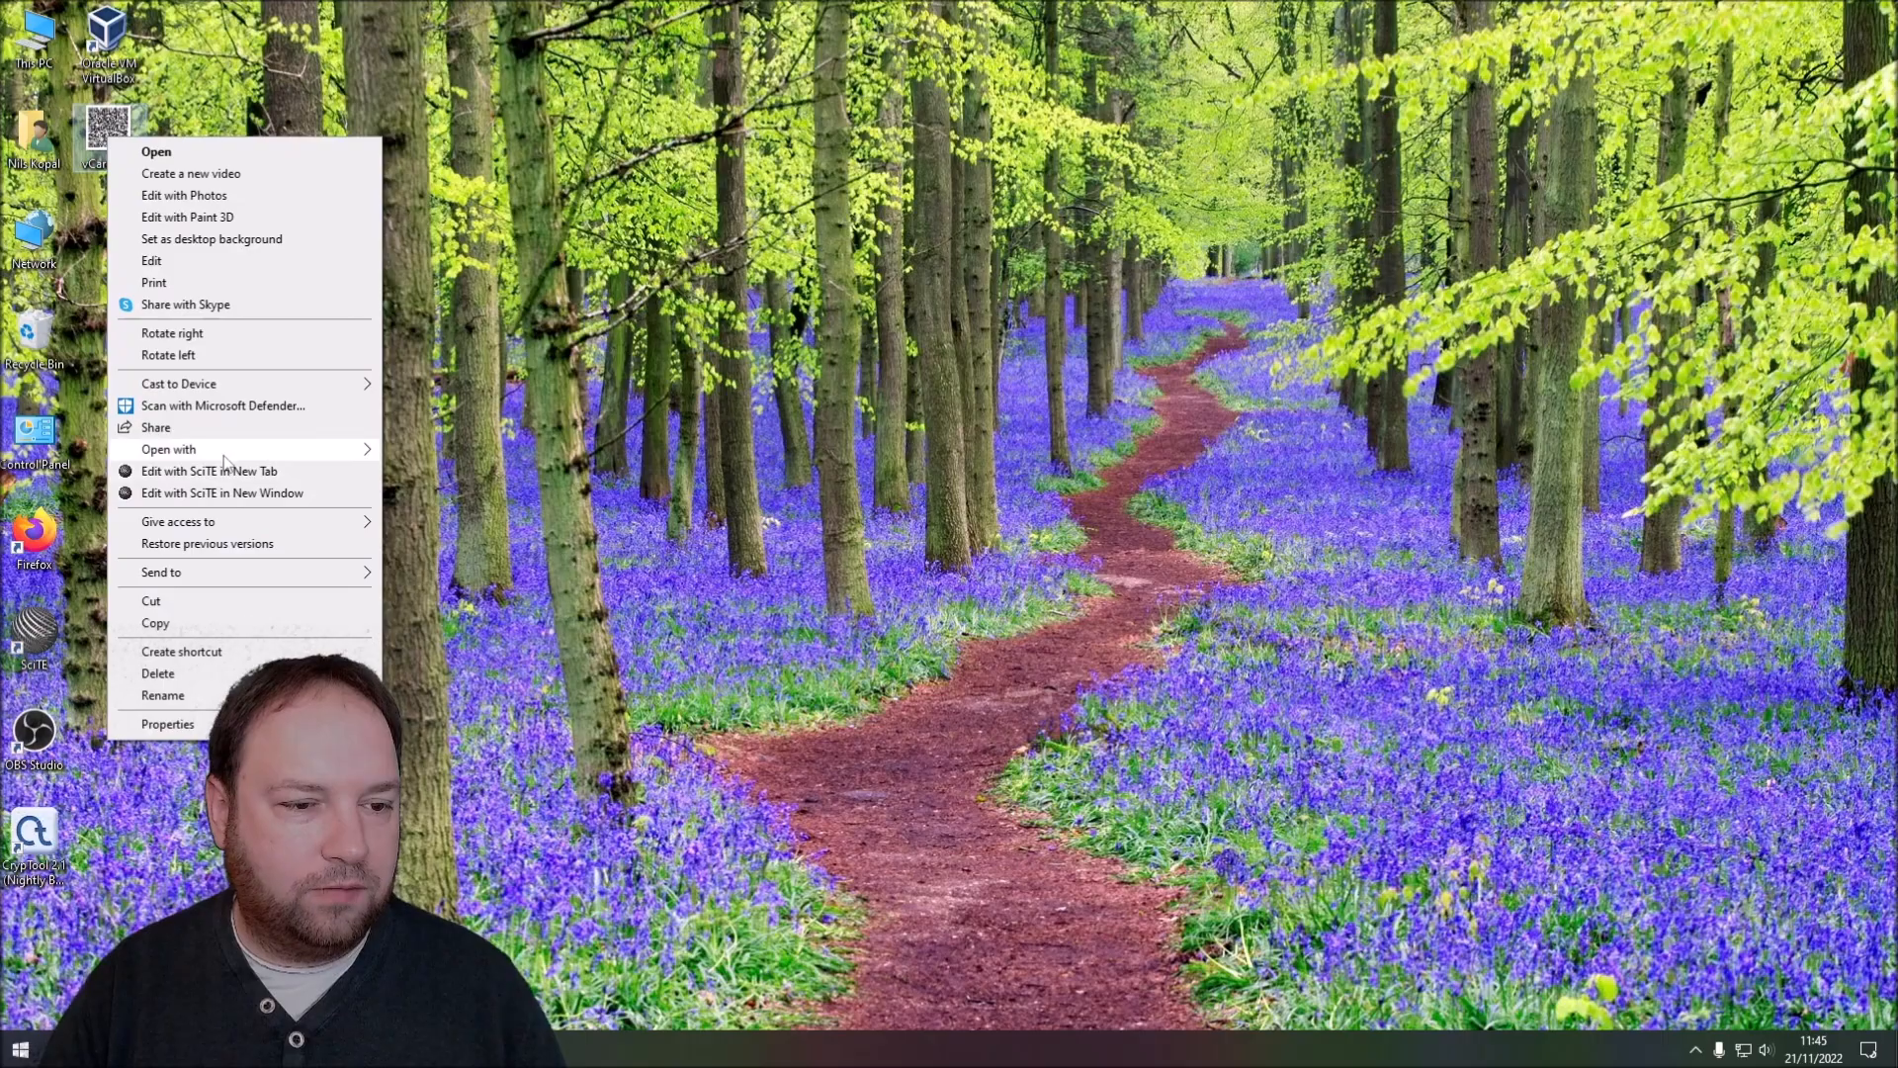
mouse_move(225, 460)
left_click(450, 457)
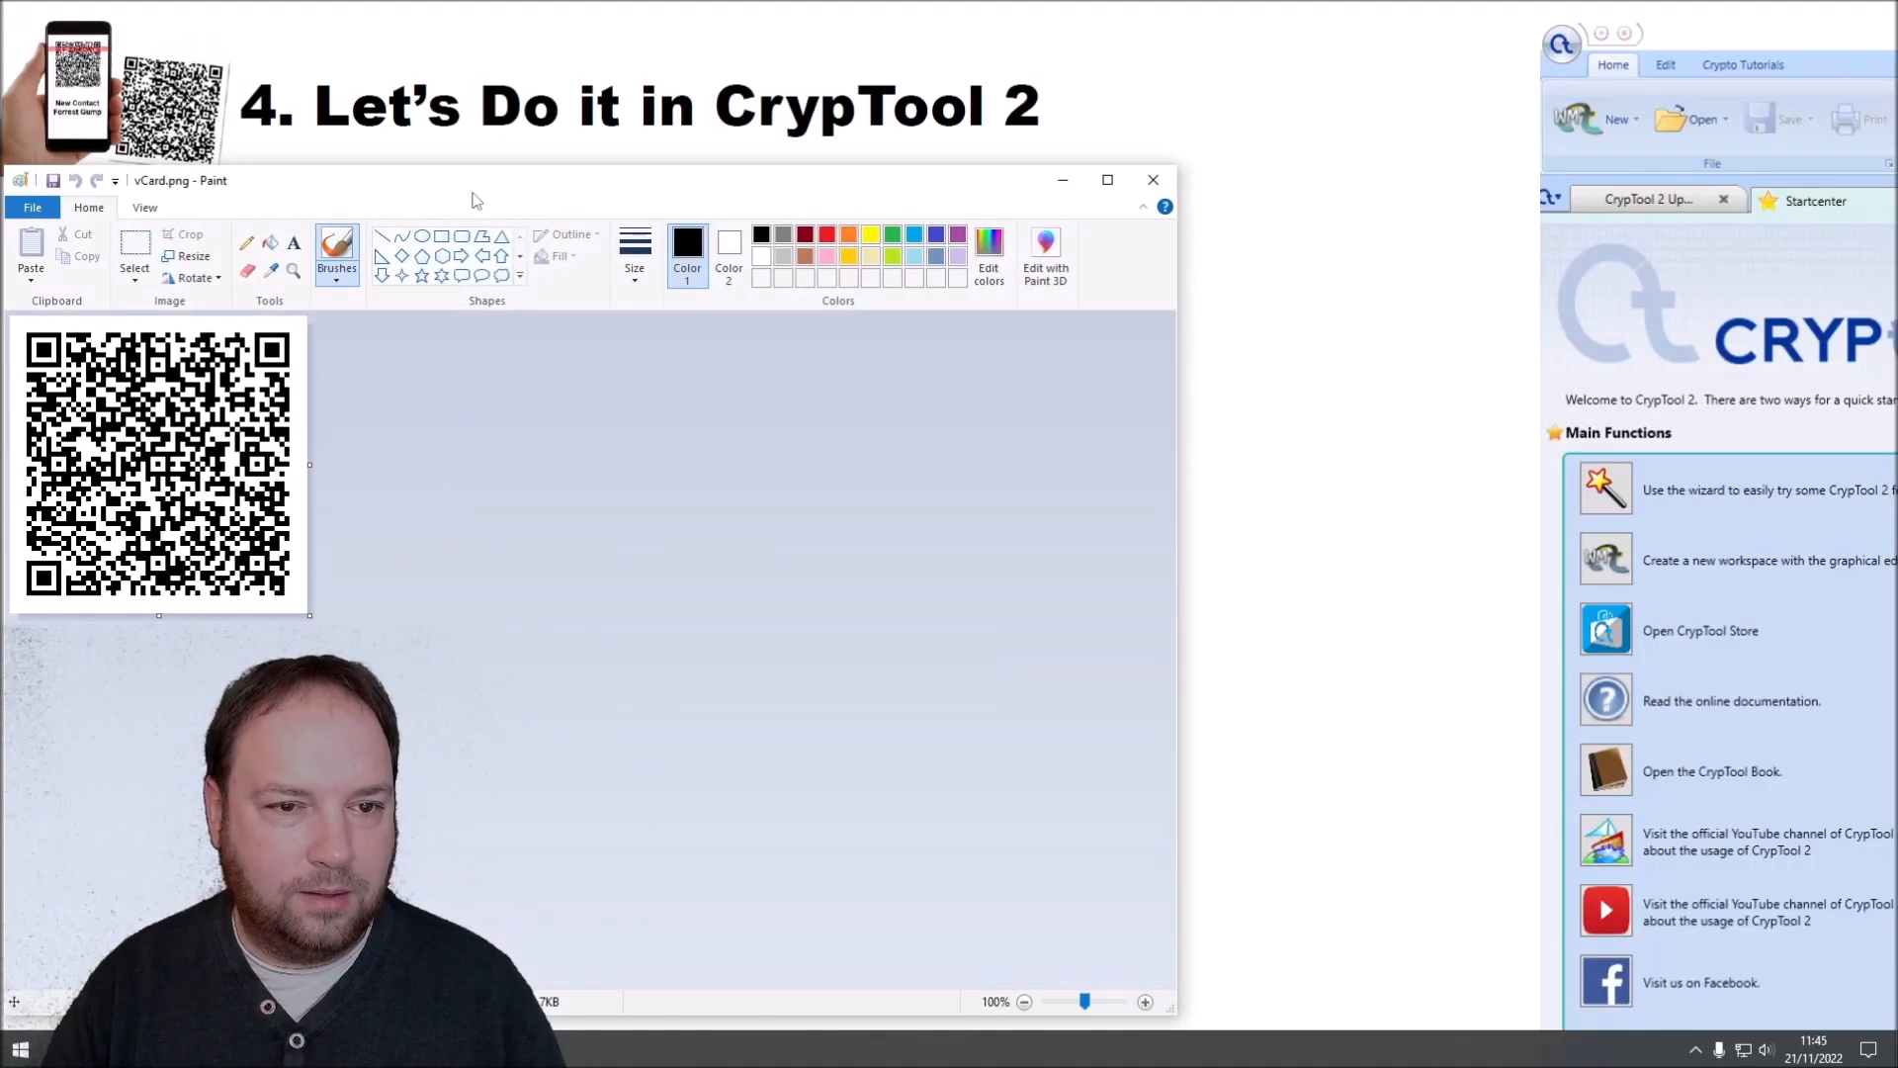
left_click_drag(478, 184, 928, 143)
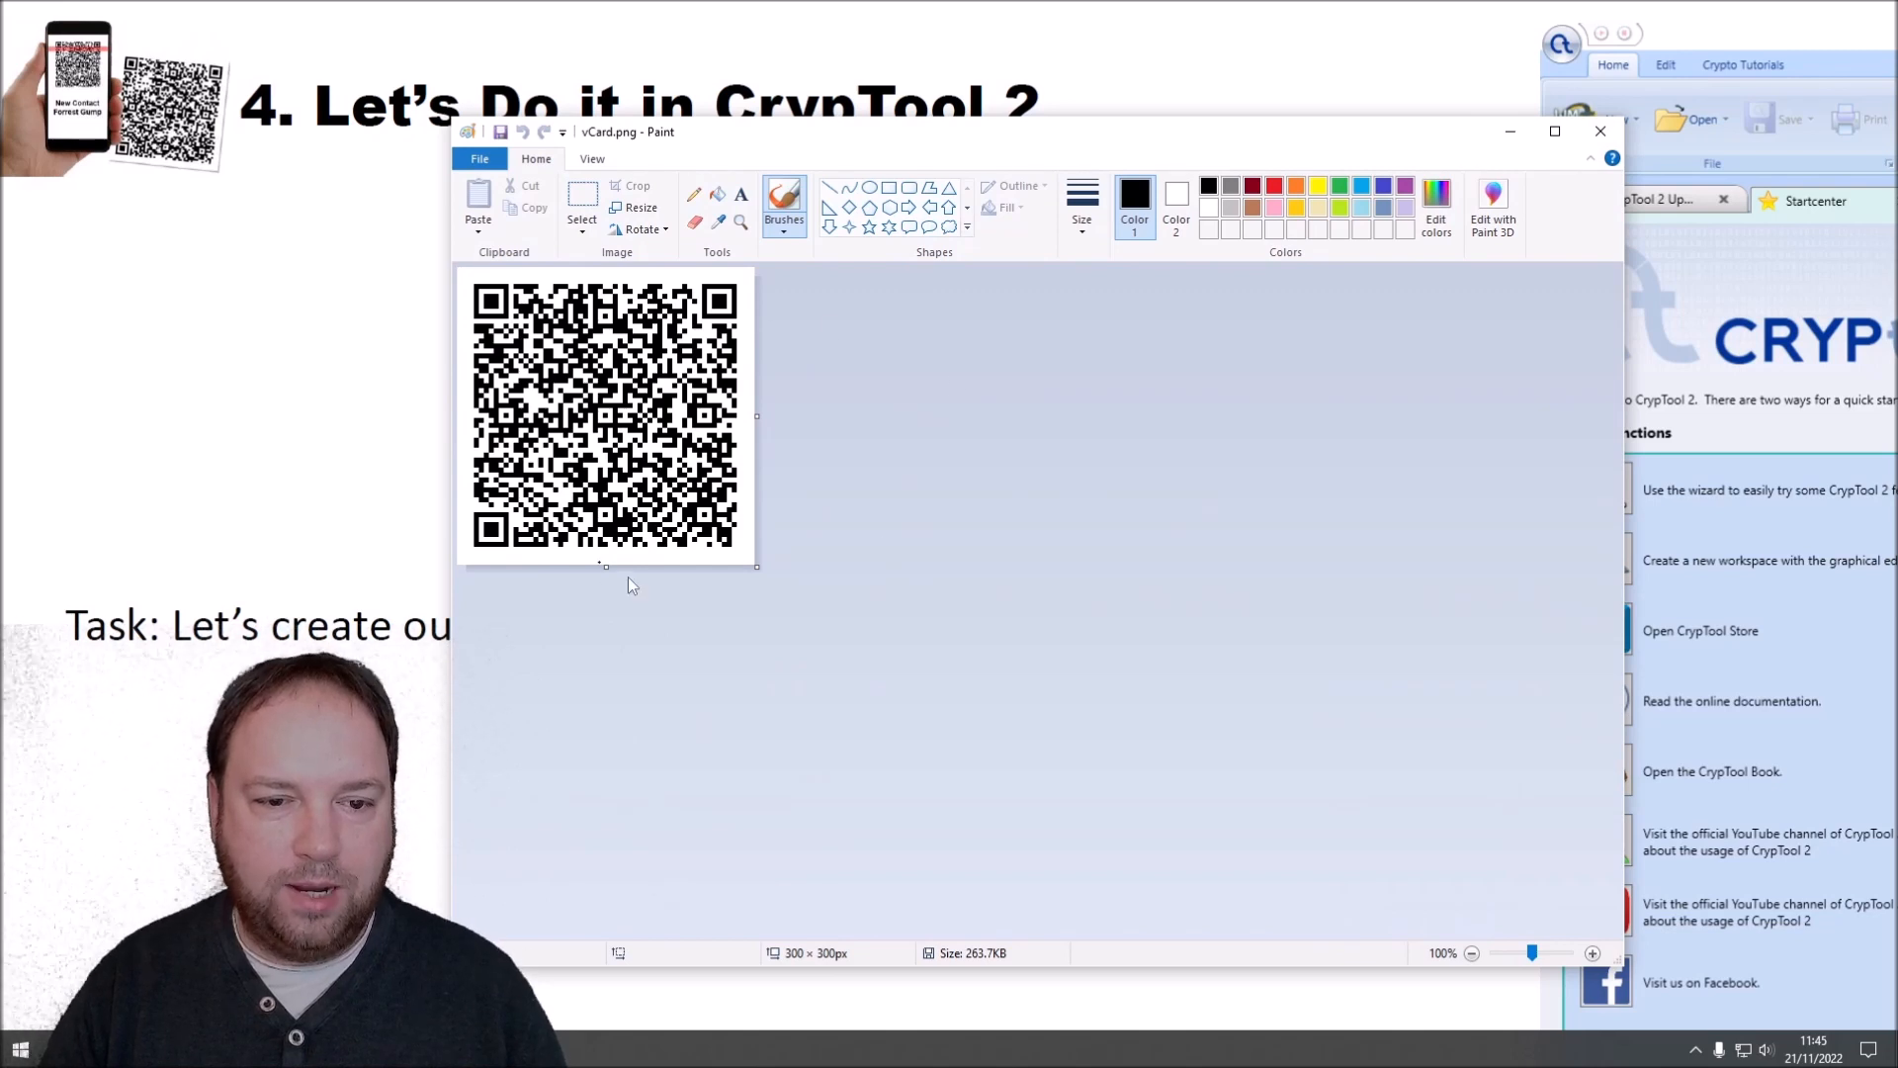